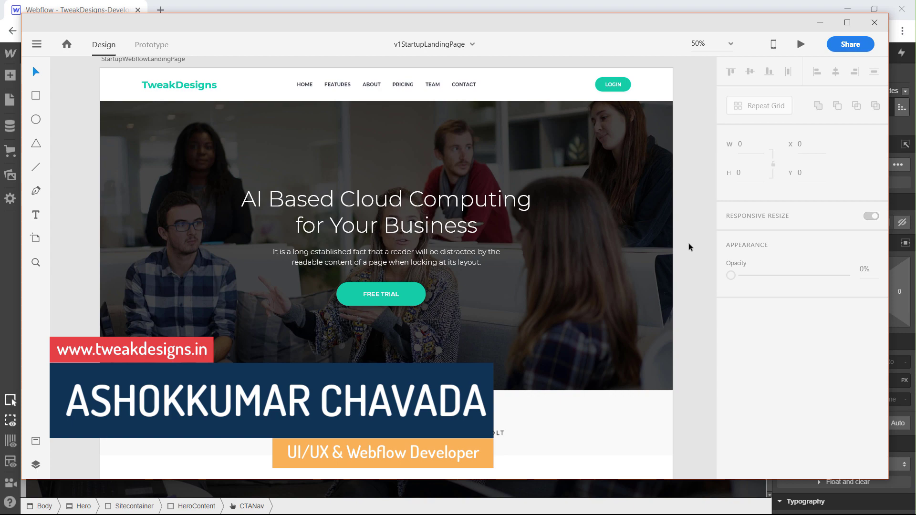
# Review the startup landing page mockup from the header and hero through the Our Flexible Plans section.
pyautogui.scroll(-15, 677, 181)
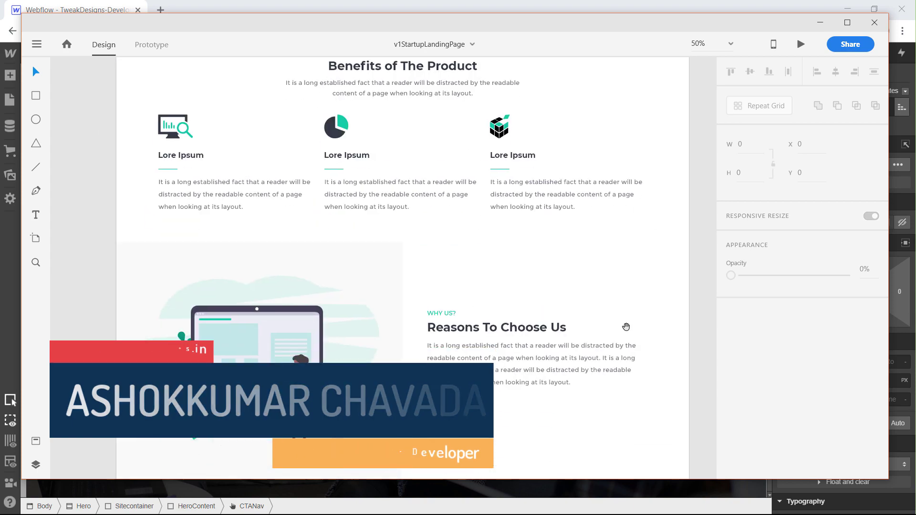
pyautogui.scroll(-15, 625, 353)
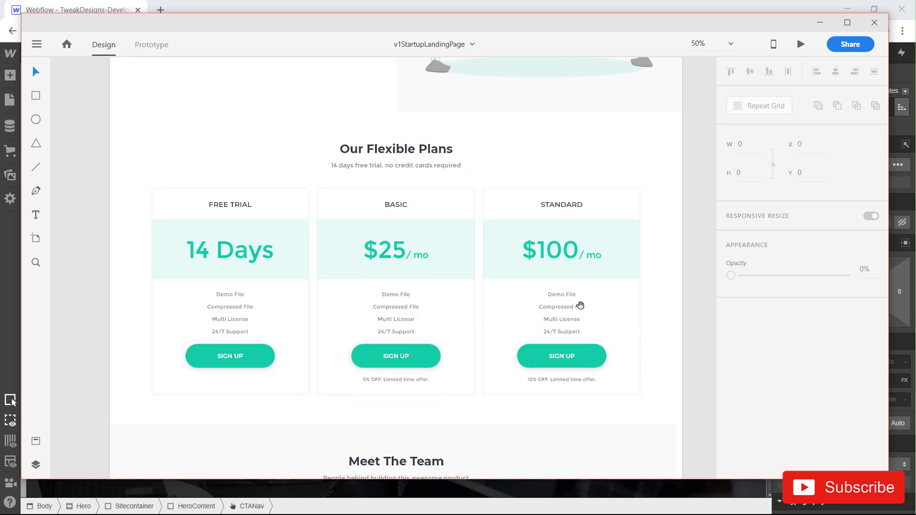
pyautogui.scroll(20, 584, 296)
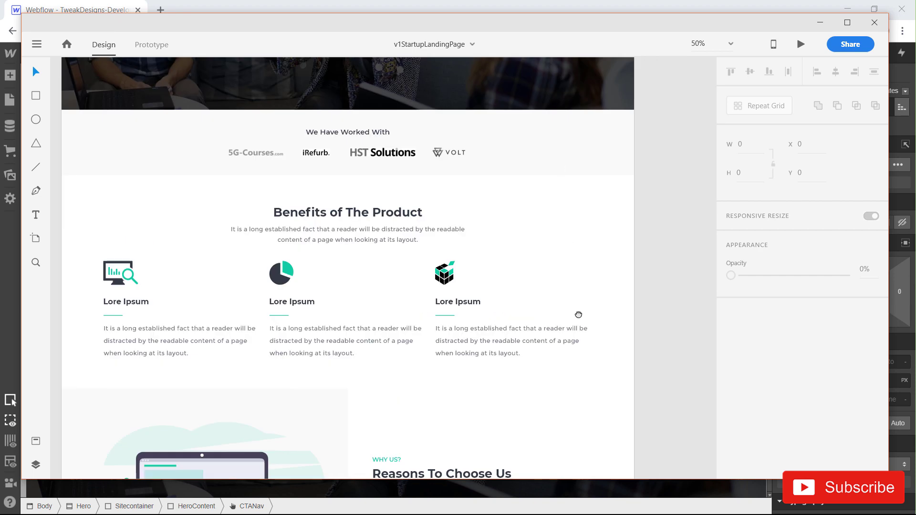
pyautogui.scroll(2, 591, 281)
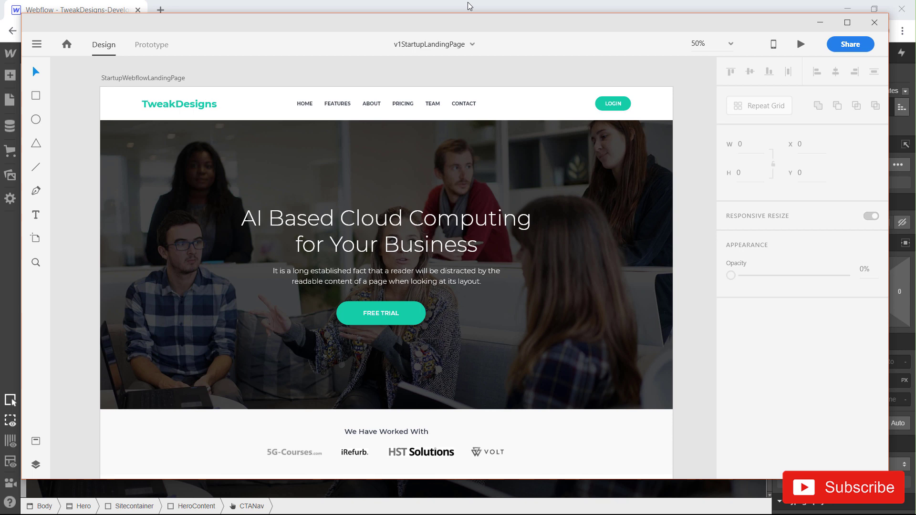
pyautogui.scroll(-5, 686, 299)
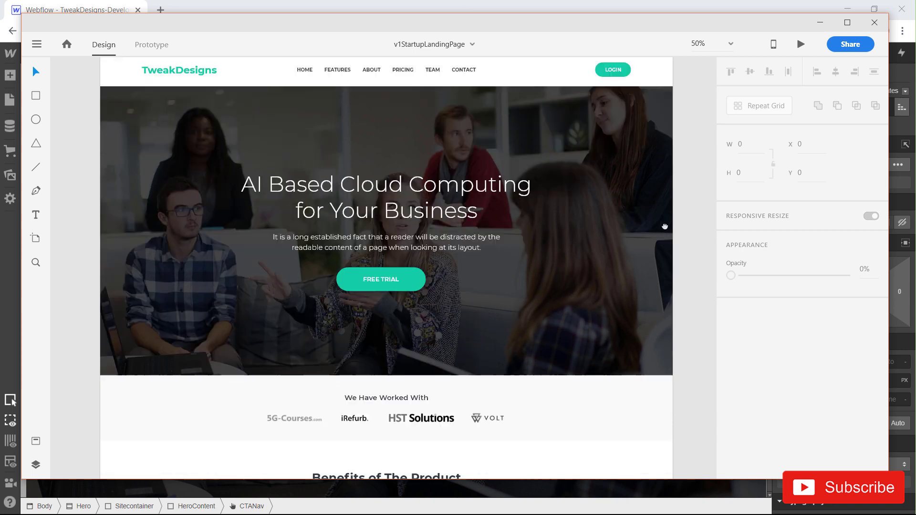
pyautogui.scroll(1, 639, 300)
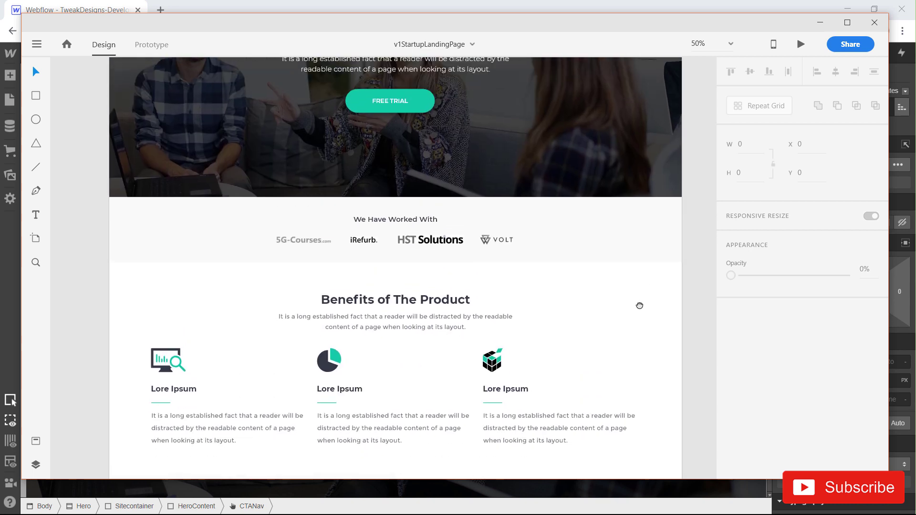
pyautogui.scroll(-2, 618, 320)
pyautogui.hscroll(1, 618, 319)
pyautogui.scroll(-1, 614, 325)
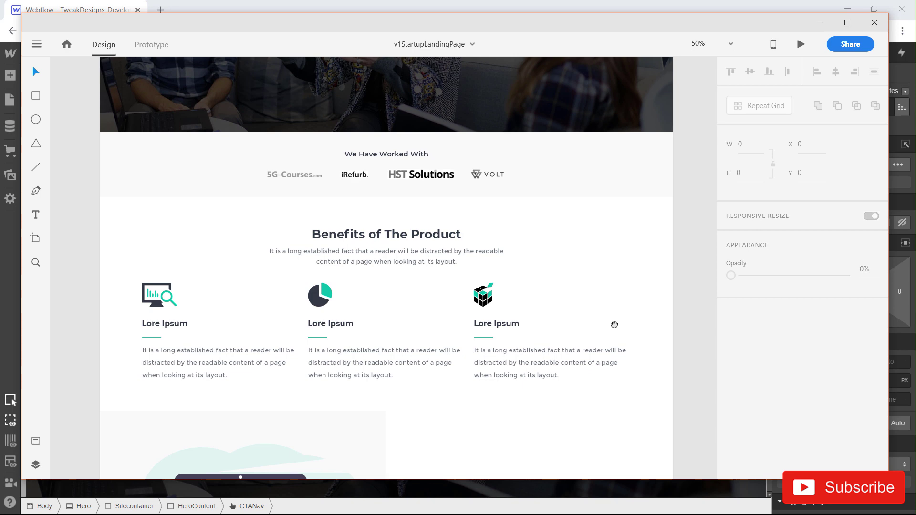
pyautogui.scroll(5, 614, 325)
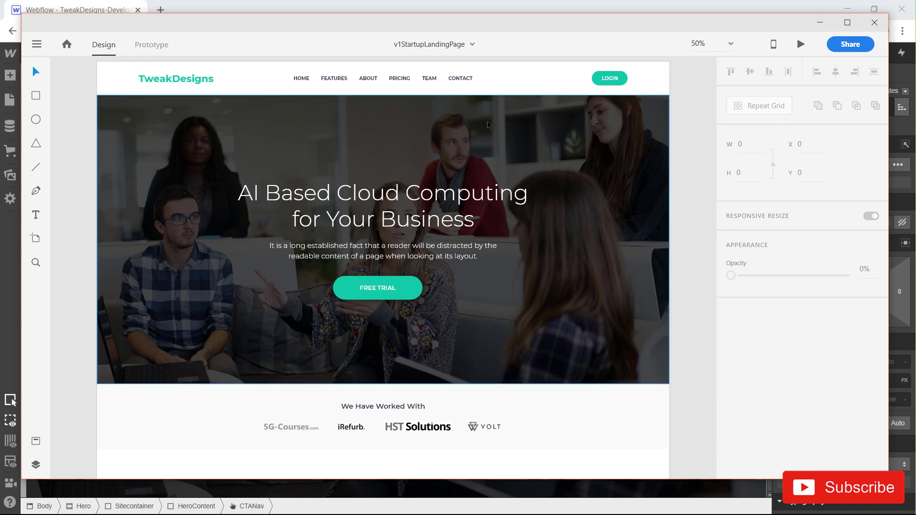
# Switch to Webflow and preview the Home page built so far.
pyautogui.hotkey('alt', 'Tab')
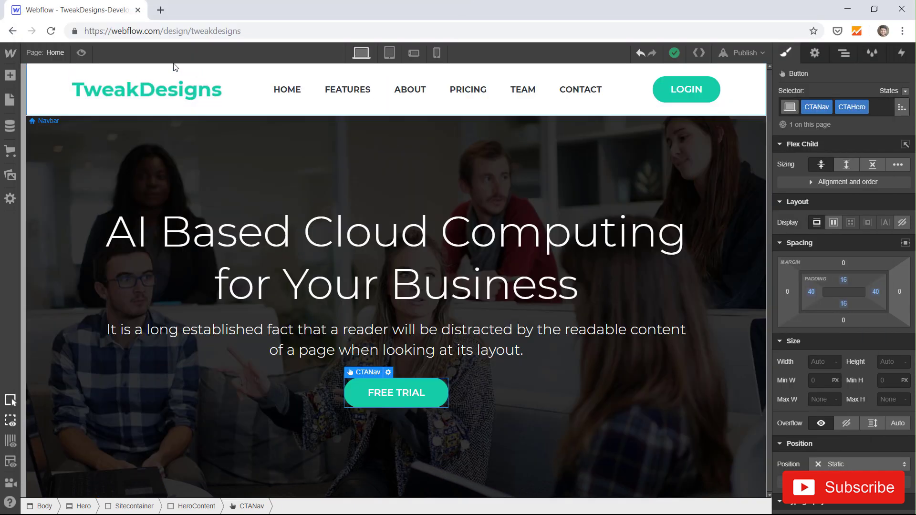
pyautogui.click(81, 53)
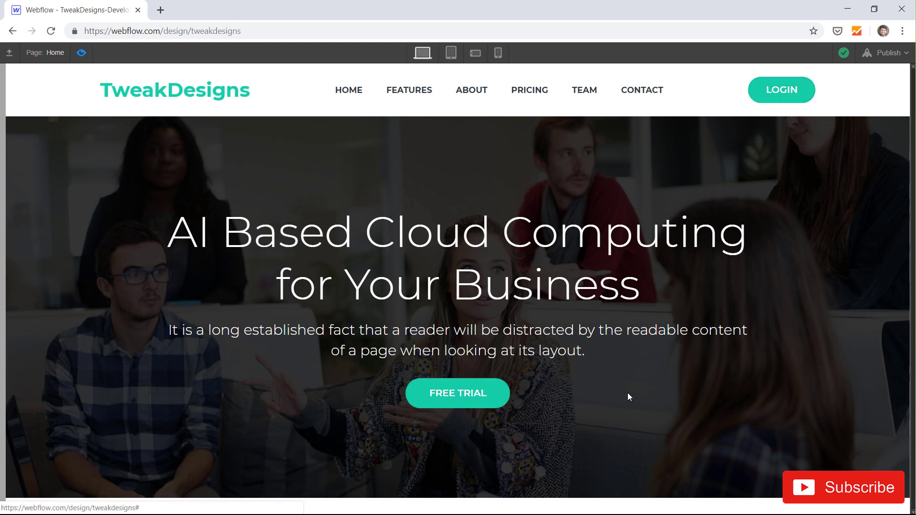
# Switch to the Adobe XD mockup and examine the hero background and the client logos section below it.
pyautogui.hotkey('alt', 'Tab')
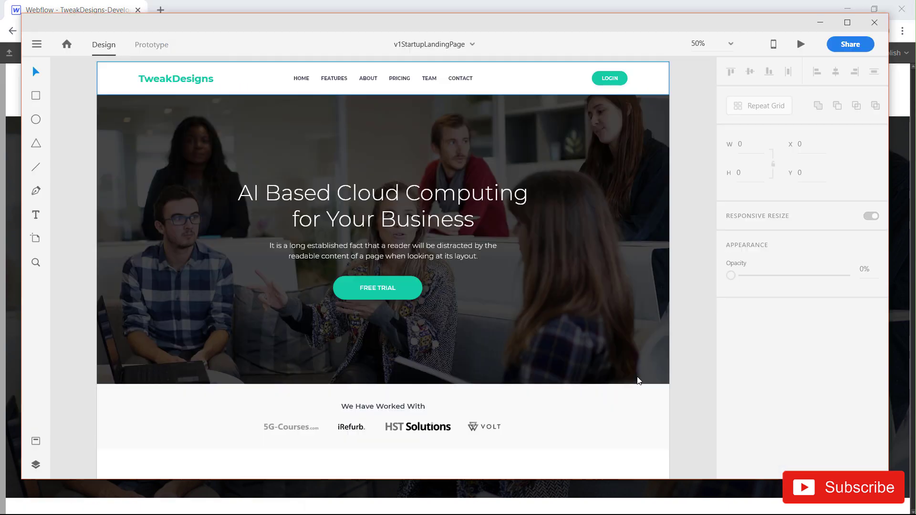
pyautogui.click(670, 382)
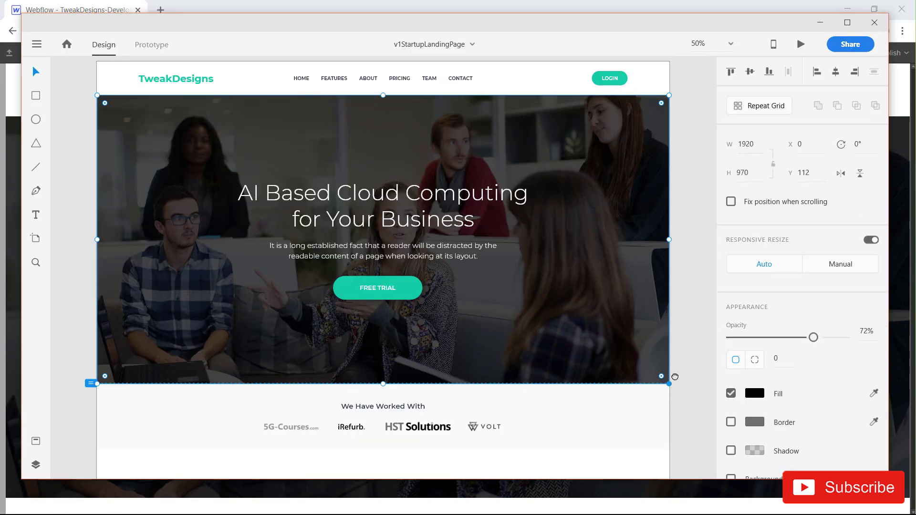
pyautogui.scroll(-4, 672, 377)
pyautogui.click(685, 291)
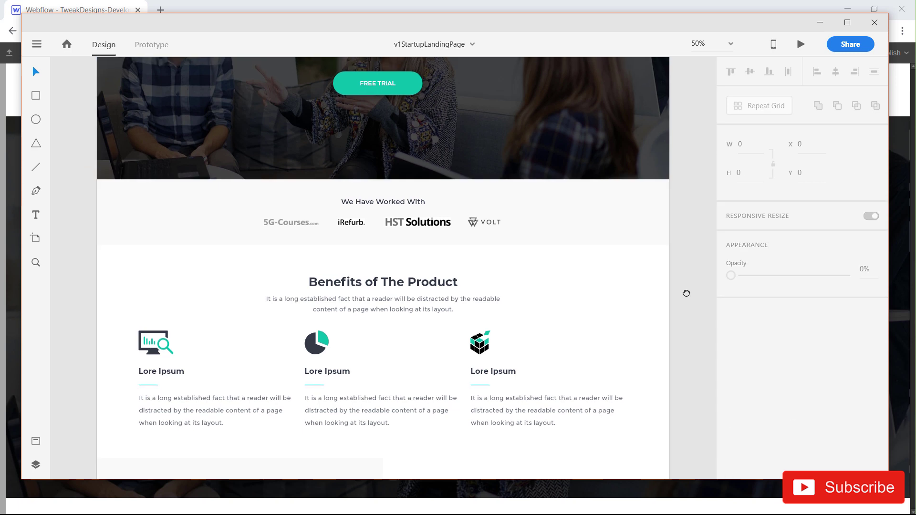
pyautogui.click(555, 220)
pyautogui.click(686, 294)
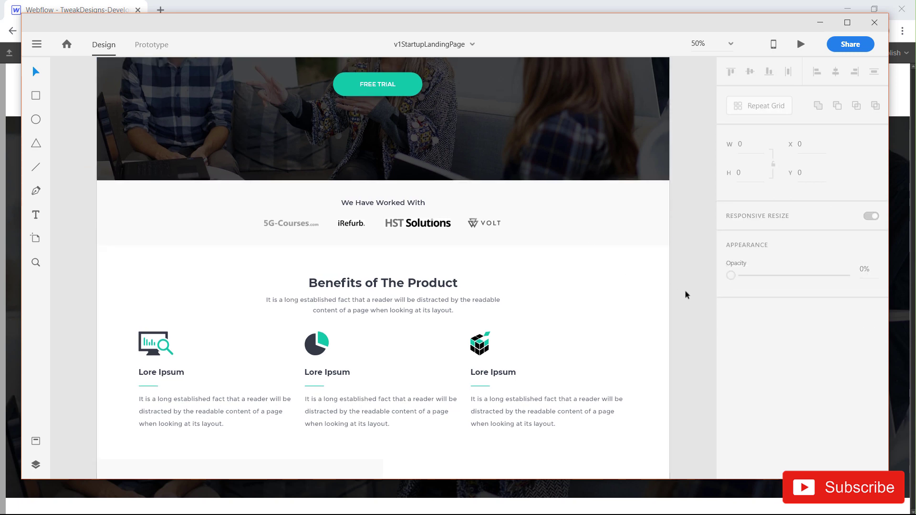
# Return to Webflow, leave the preview and collapse the Navbar and Hero branches in the element tree.
pyautogui.hotkey('alt', 'Tab')
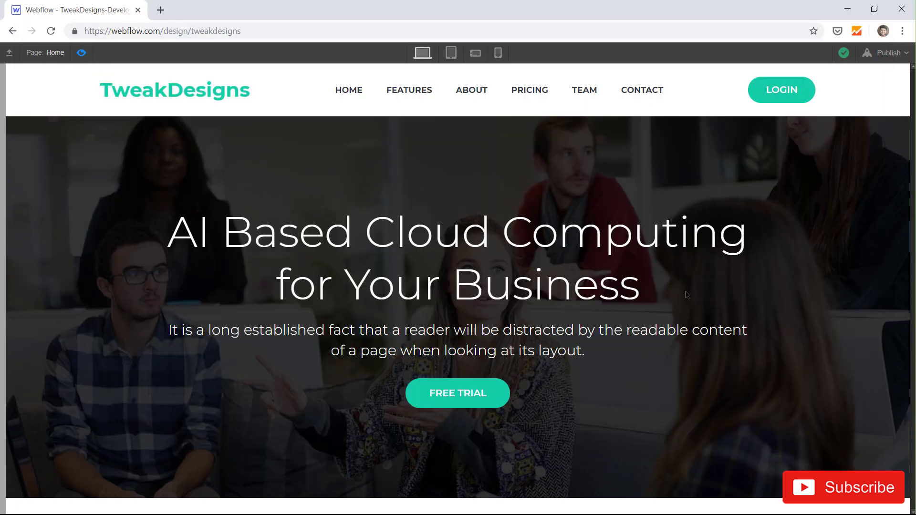
pyautogui.click(81, 52)
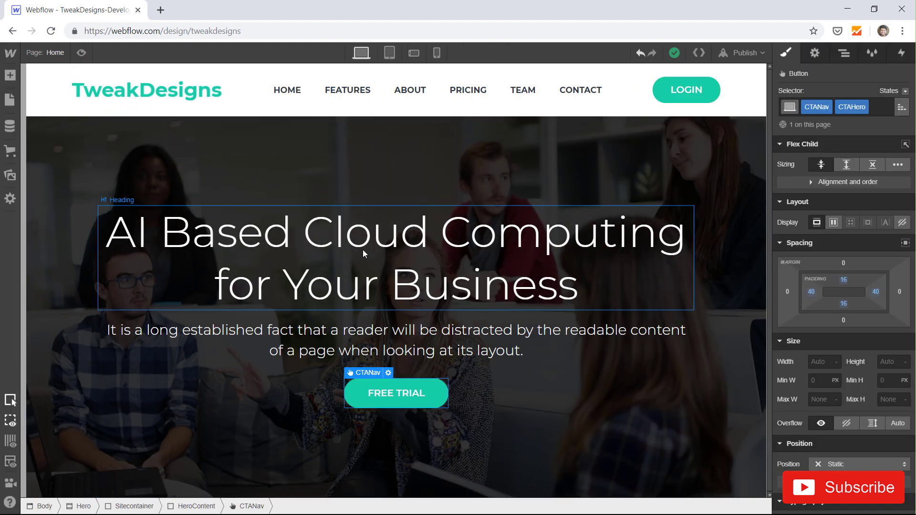
pyautogui.click(844, 52)
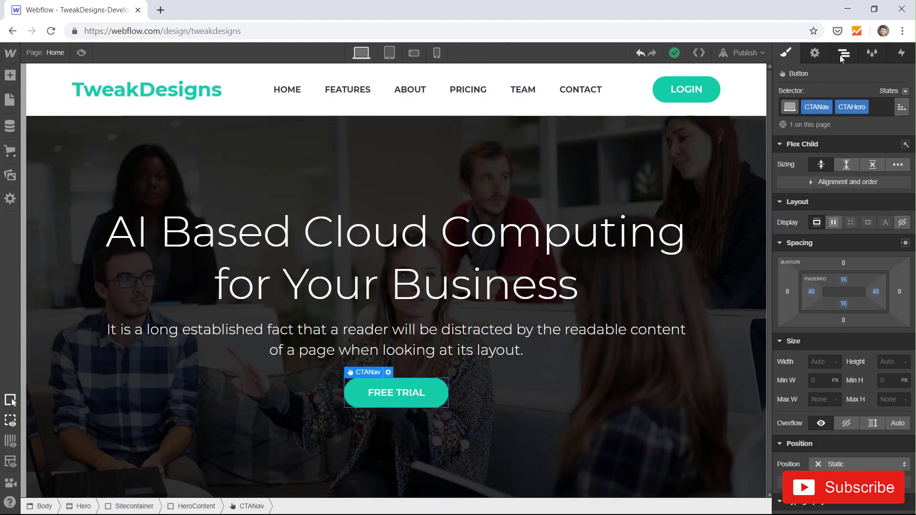
pyautogui.click(781, 120)
pyautogui.click(780, 134)
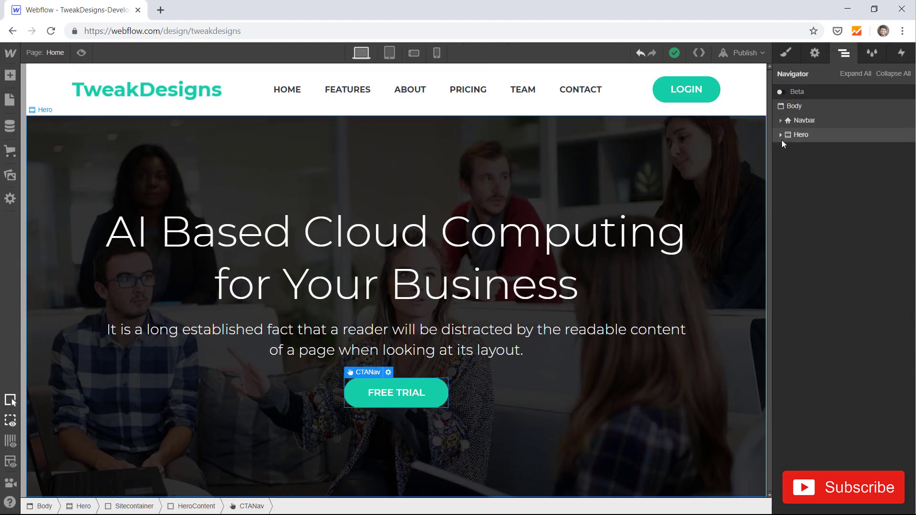
# Add a Section element and place it directly under Body, below the Hero section.
pyautogui.click(10, 75)
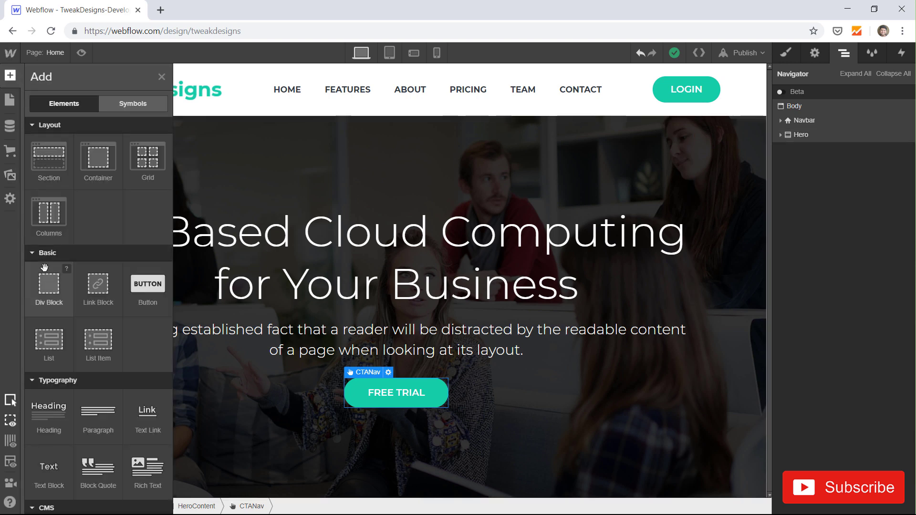
pyautogui.moveTo(47, 161); pyautogui.dragTo(846, 359)
pyautogui.click(782, 135)
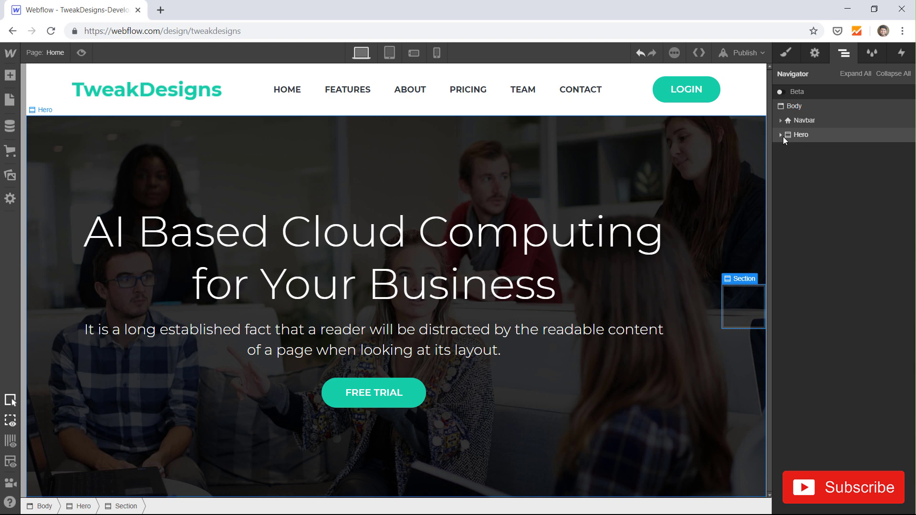
pyautogui.click(782, 136)
pyautogui.moveTo(817, 220); pyautogui.dragTo(786, 243)
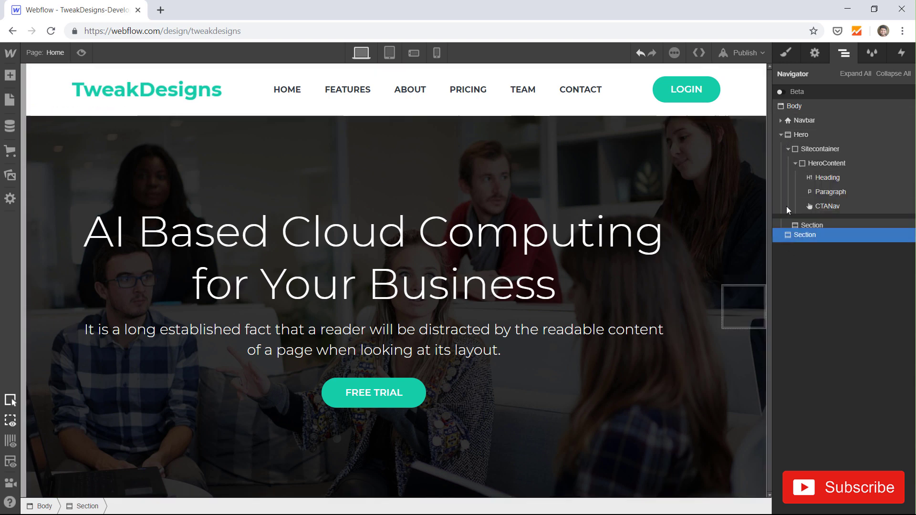
pyautogui.click(782, 135)
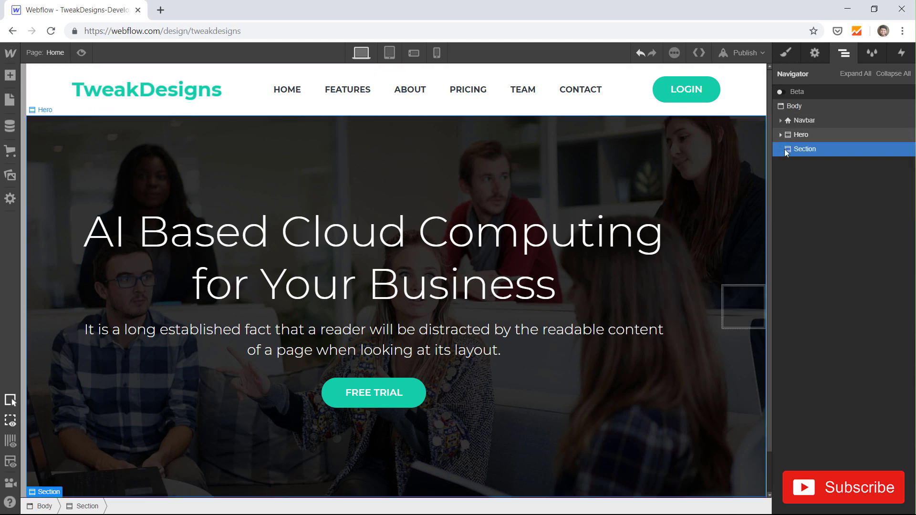
# Create the class clientLogos on the new section.
pyautogui.click(784, 53)
pyautogui.click(834, 104)
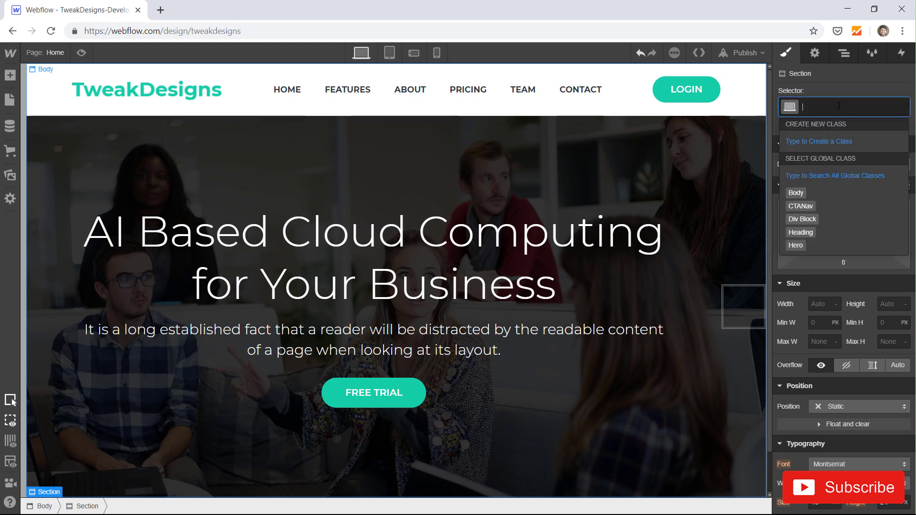
pyautogui.write('clientLogos')
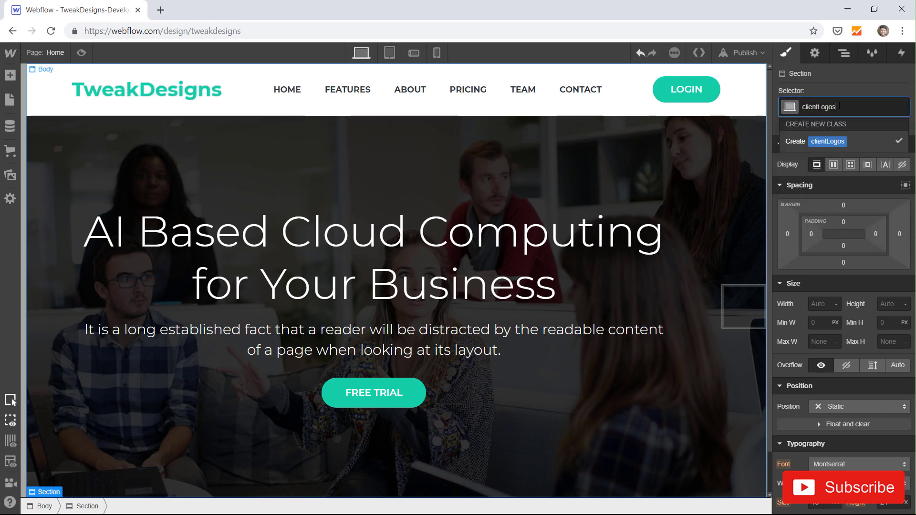
pyautogui.press('Return')
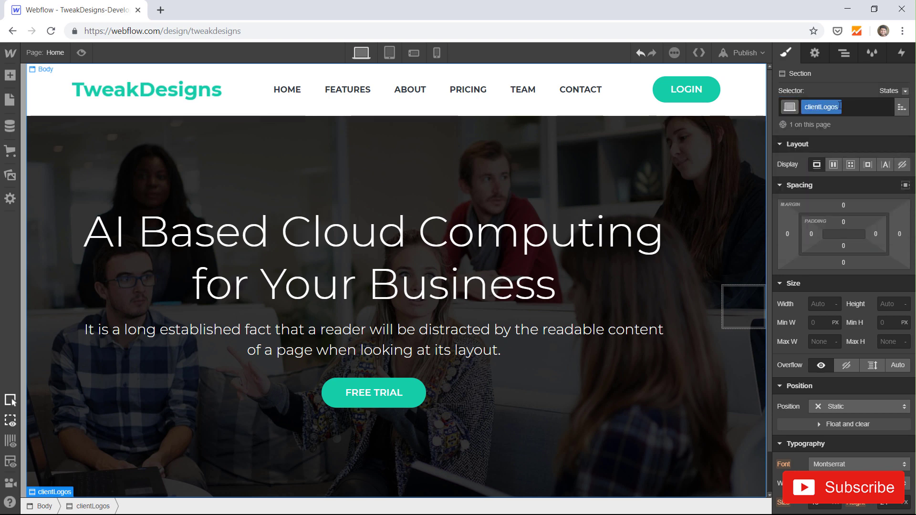
# Add a Div Block inside the clientLogos section.
pyautogui.click(844, 52)
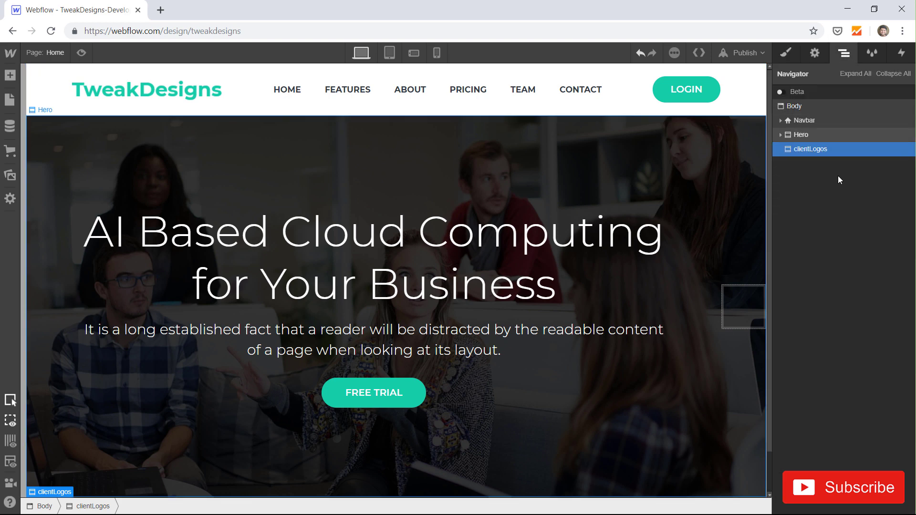
pyautogui.click(10, 75)
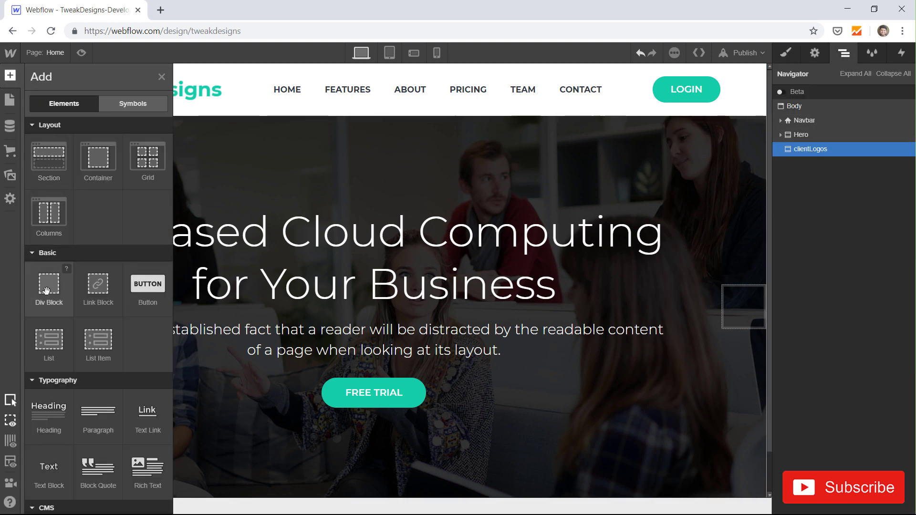
pyautogui.moveTo(46, 291); pyautogui.dragTo(780, 148)
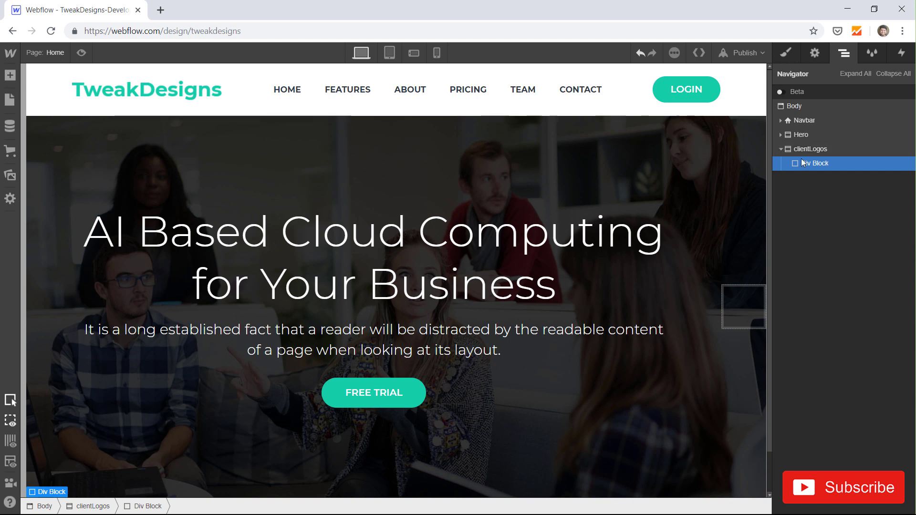
# Apply the existing Sitecontainer class to the div block in clientLogos.
pyautogui.click(788, 53)
pyautogui.click(842, 103)
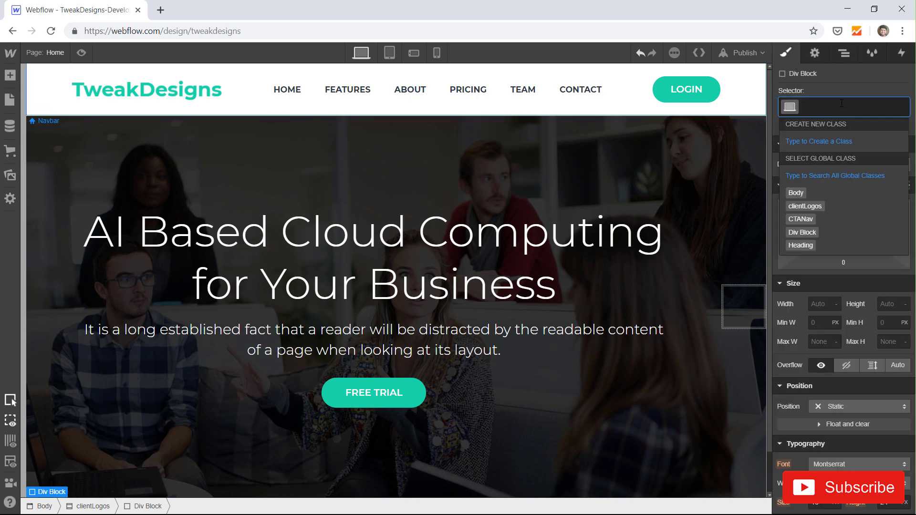
pyautogui.write('site')
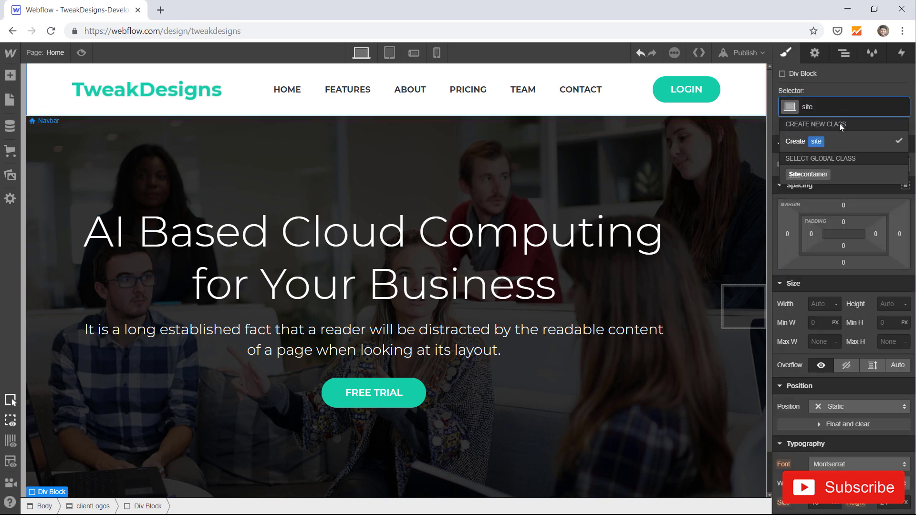
pyautogui.click(815, 174)
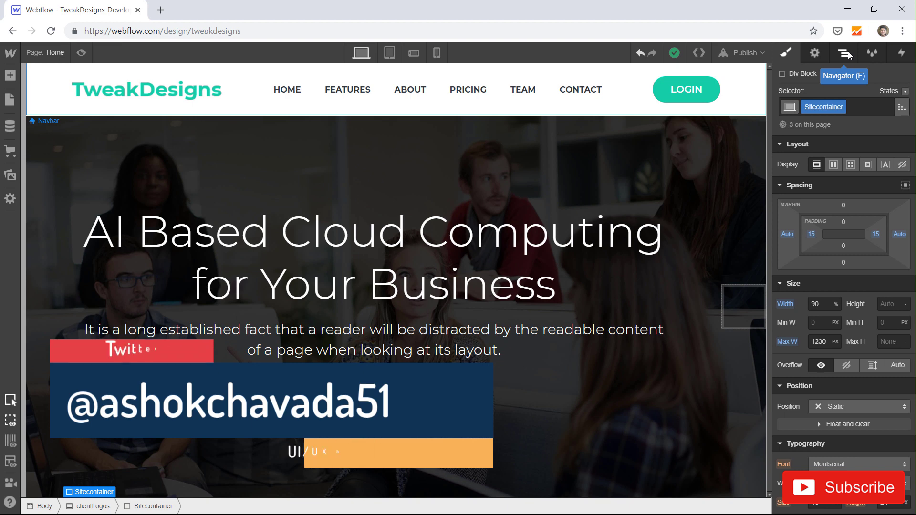
# Switch to the Adobe XD mockup and inspect the "We Have Worked With" heading and the row of client logos.
pyautogui.click(848, 52)
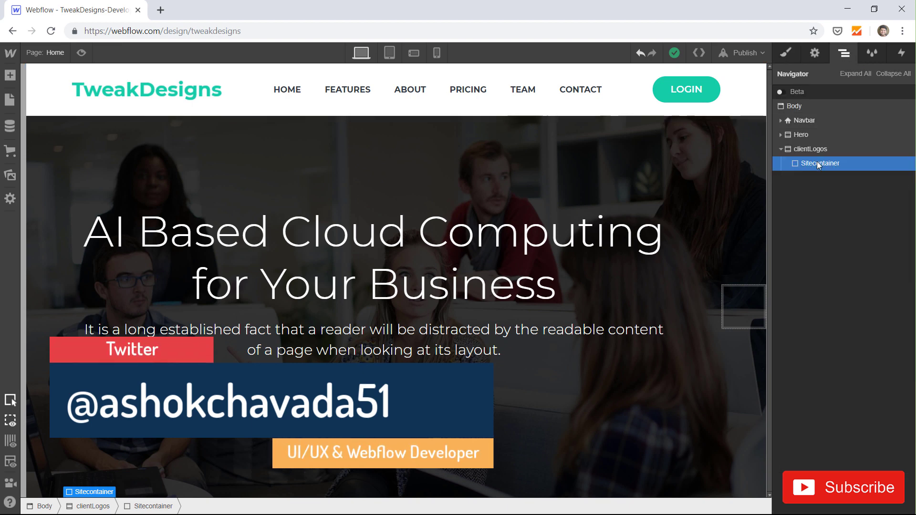
pyautogui.hotkey('alt', 'Tab')
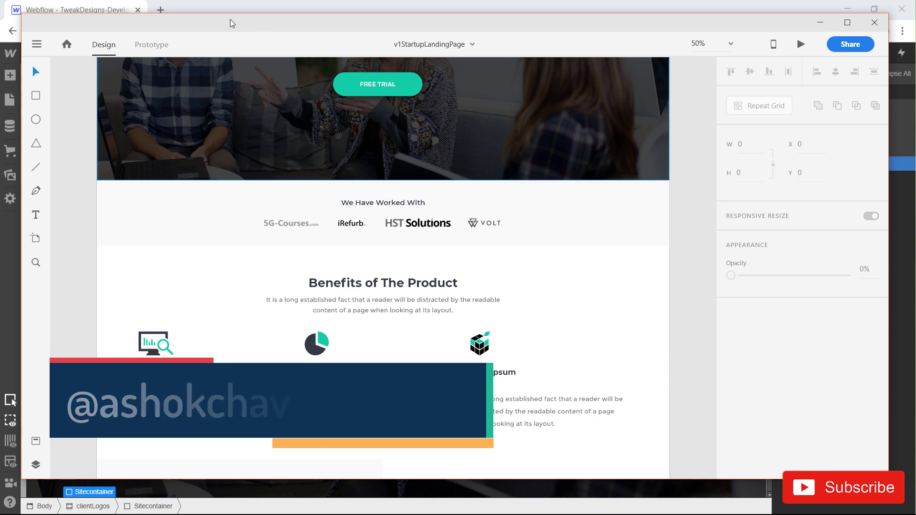
pyautogui.click(353, 224)
pyautogui.click(370, 204)
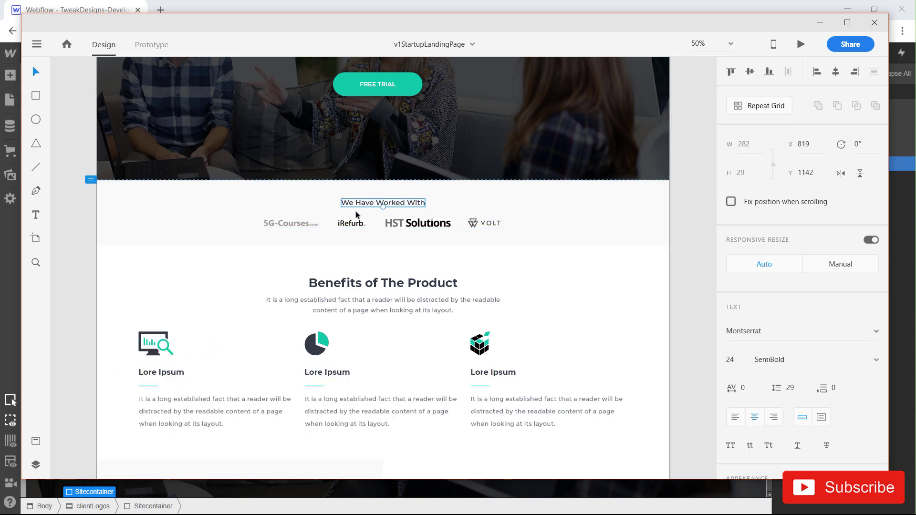
pyautogui.click(340, 221)
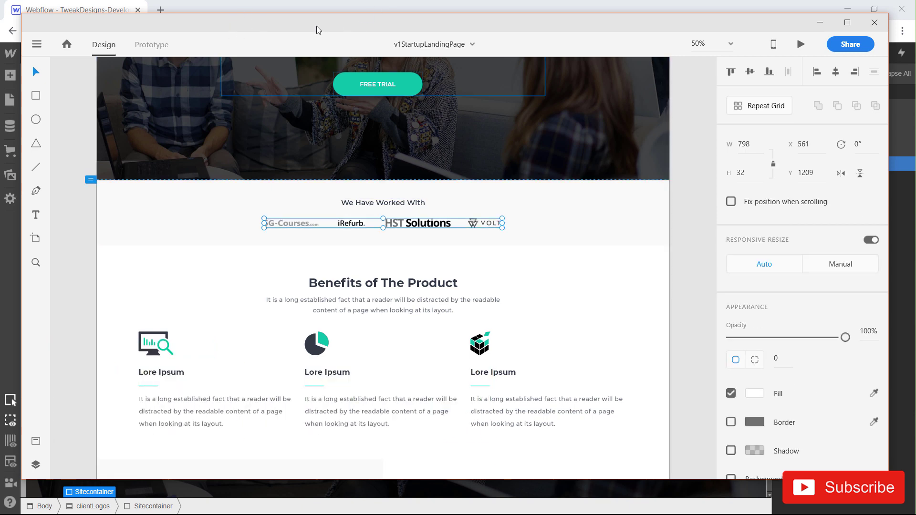
# Switch back to Webflow and add a Heading inside the Sitecontainer of the clientLogos section.
pyautogui.press('super+Down')
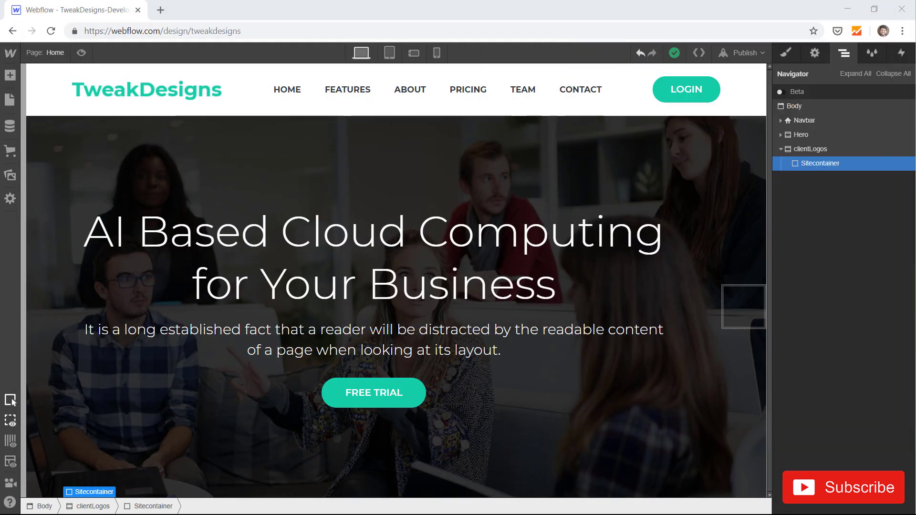
pyautogui.click(821, 165)
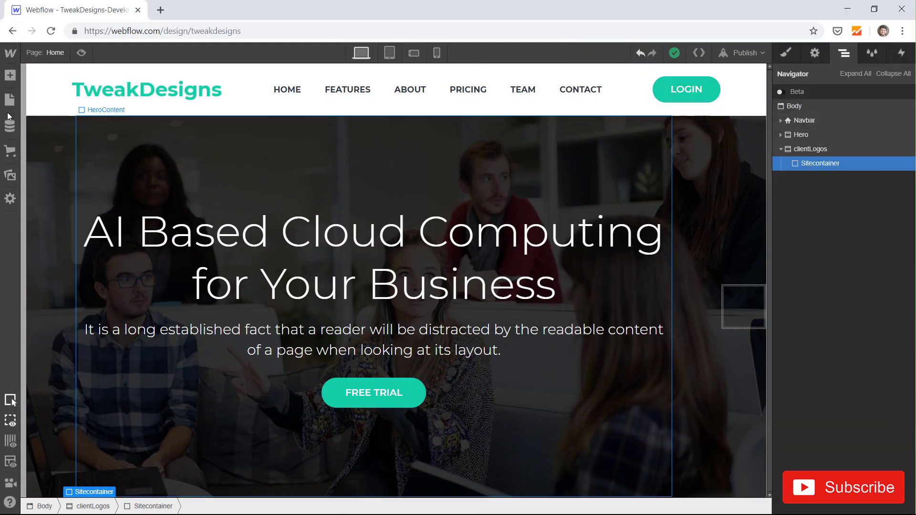
pyautogui.click(10, 75)
pyautogui.scroll(-3, 52, 329)
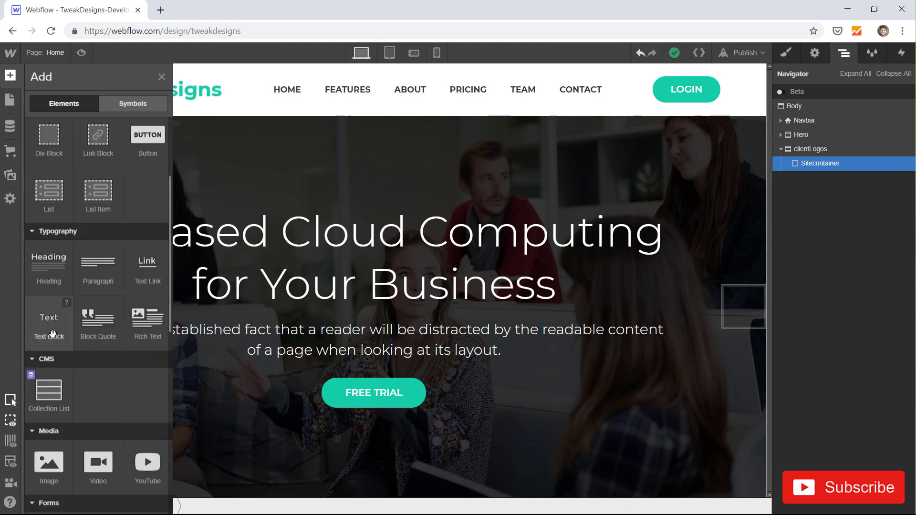
pyautogui.click(49, 264)
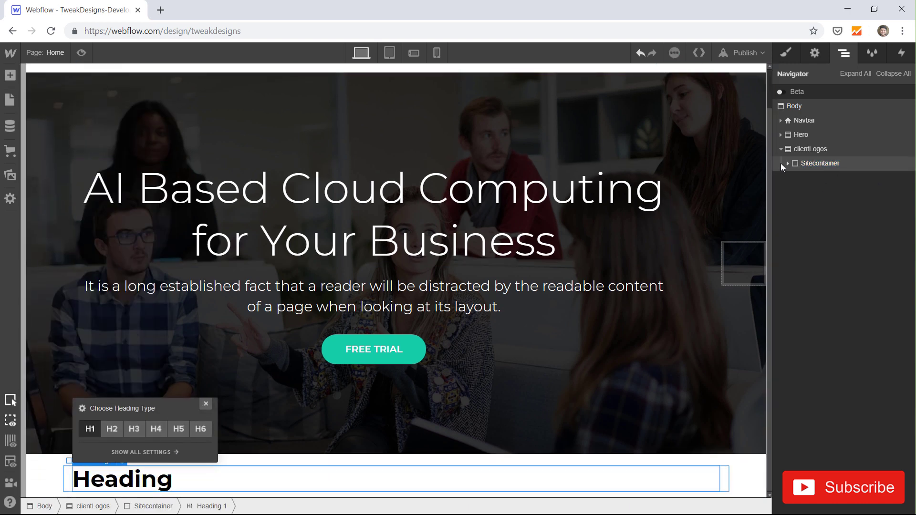
# Add an Image below the heading in the clientLogos Sitecontainer, using the client logos PNG from the assets.
pyautogui.click(788, 163)
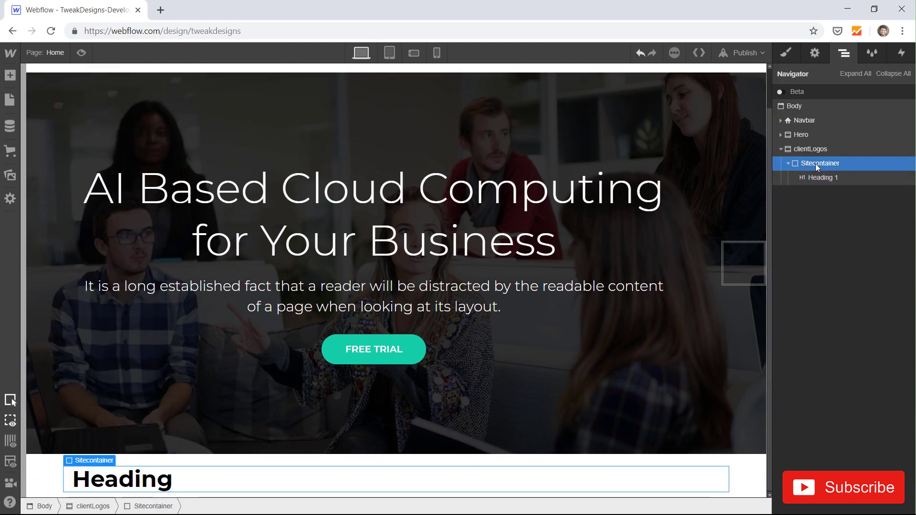
pyautogui.click(10, 75)
pyautogui.scroll(-4, 123, 310)
pyautogui.click(46, 385)
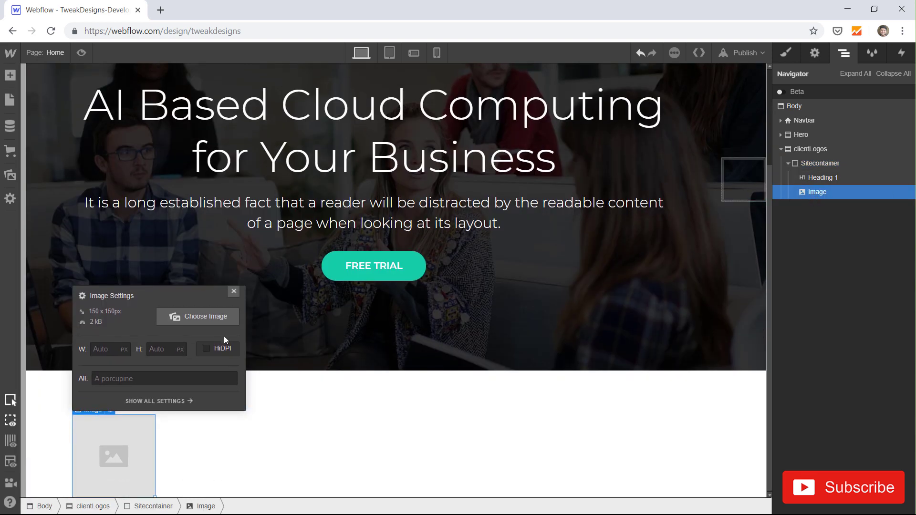
pyautogui.click(196, 318)
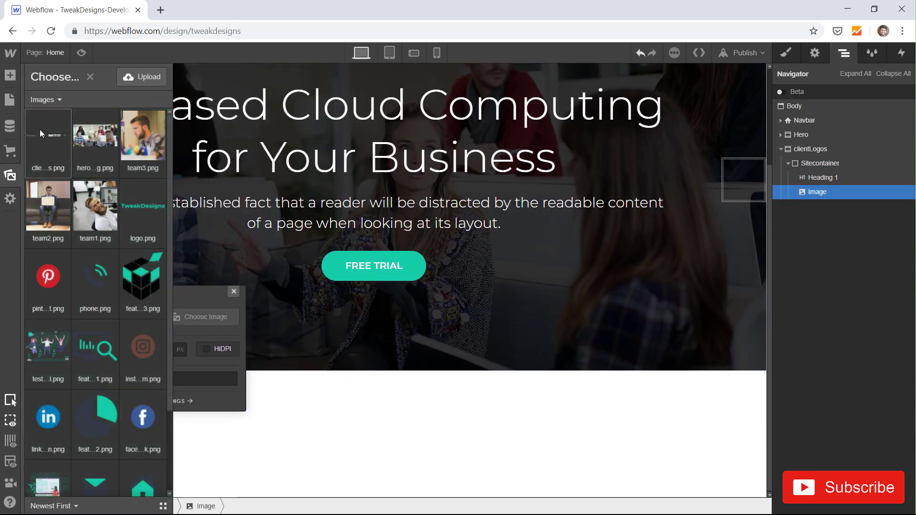
pyautogui.click(40, 133)
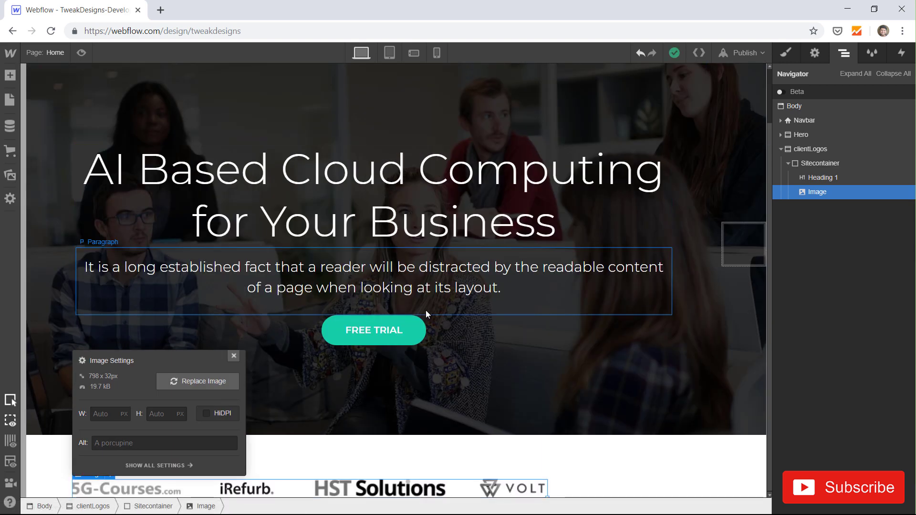
pyautogui.click(234, 356)
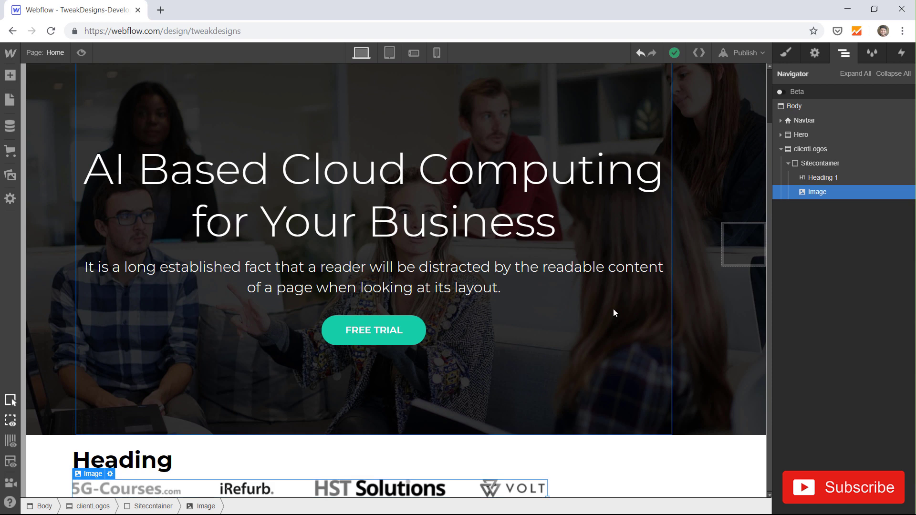
# Center-align the content of the clientLogos section.
pyautogui.click(823, 177)
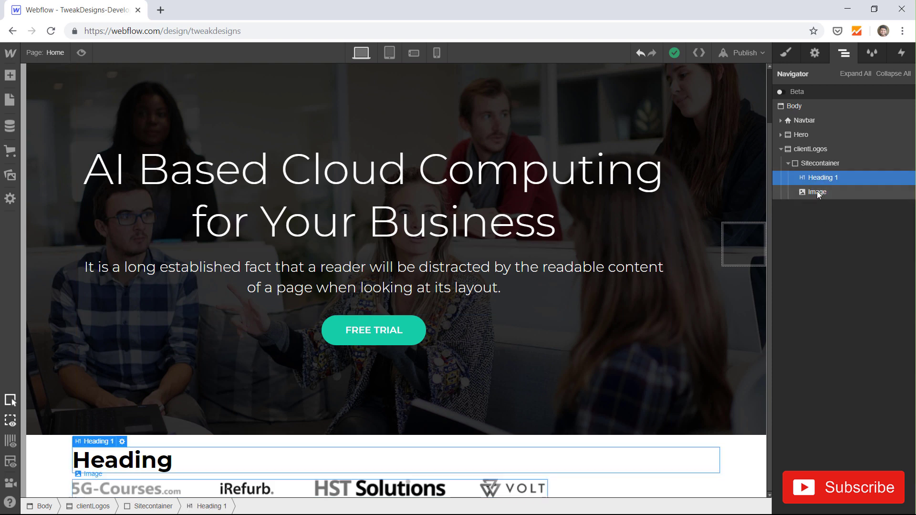
pyautogui.click(820, 191)
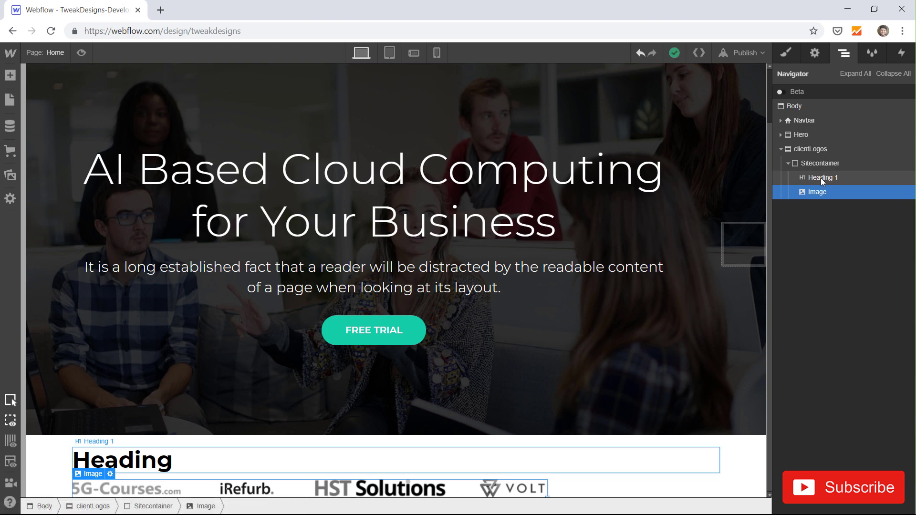
pyautogui.click(809, 150)
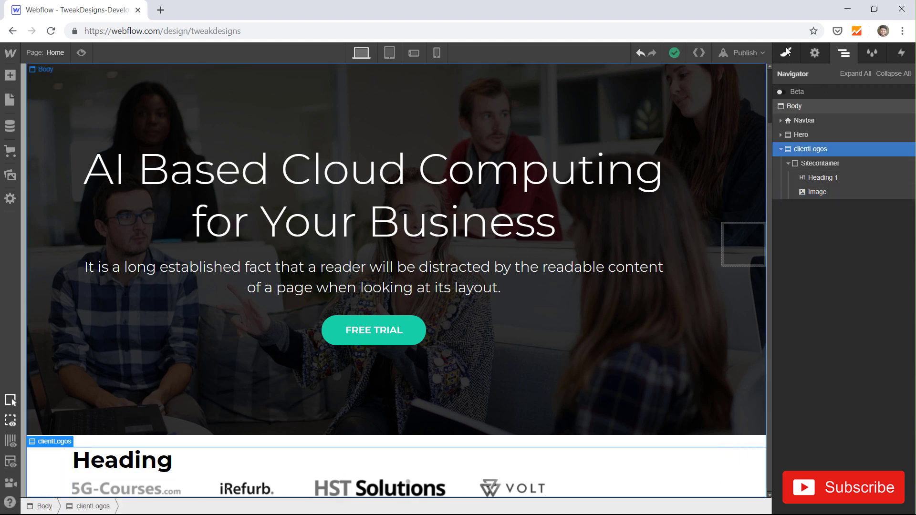
pyautogui.click(786, 53)
pyautogui.scroll(-6, 790, 292)
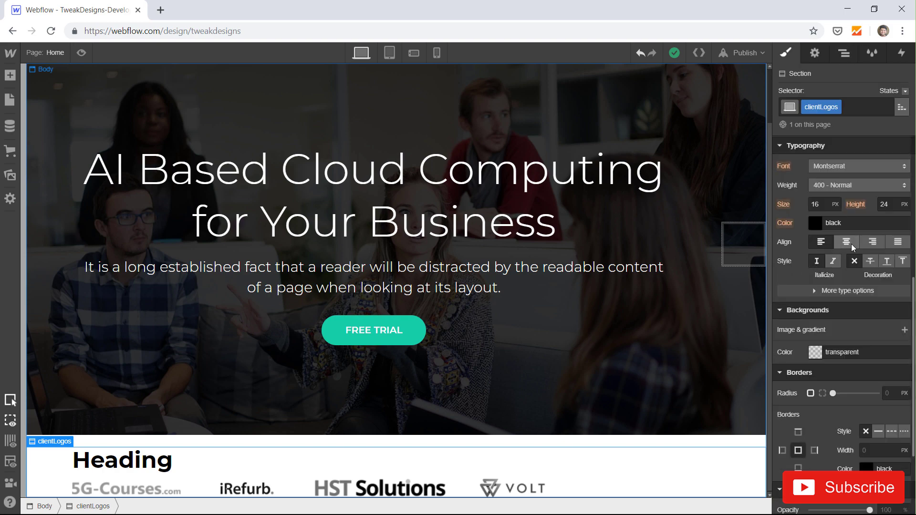
pyautogui.click(851, 243)
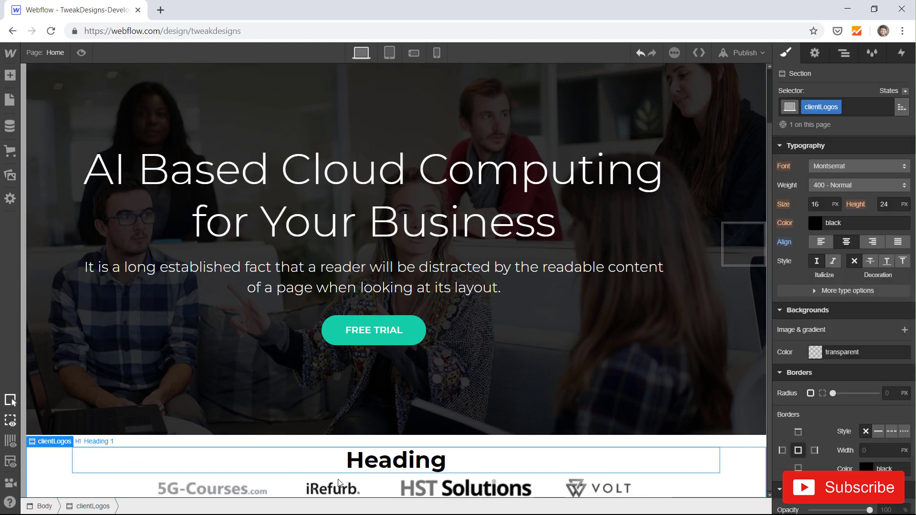
# Replace the text of the heading in clientLogos with "We Have Worked With".
pyautogui.click(843, 54)
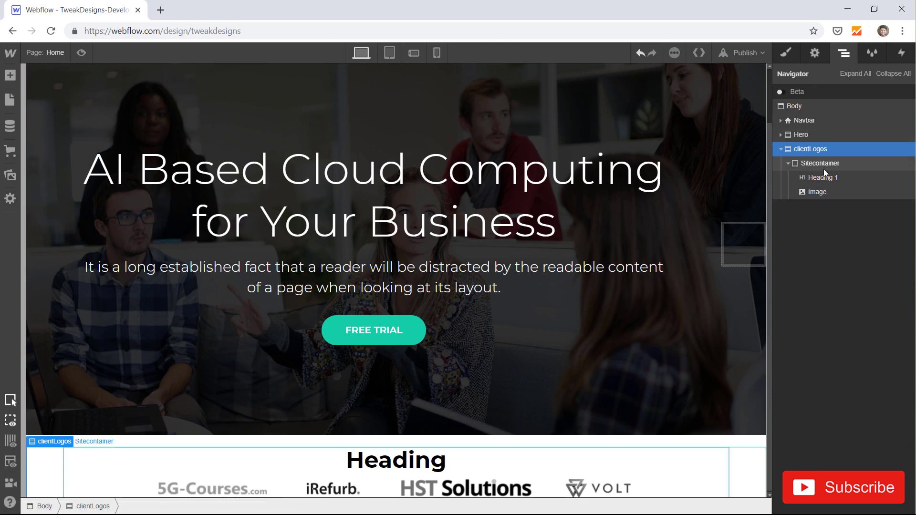
pyautogui.click(817, 181)
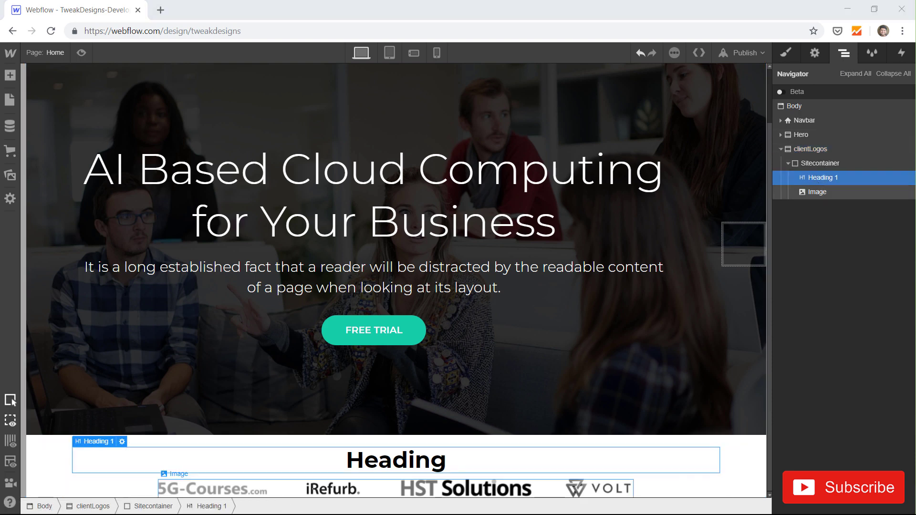
pyautogui.click(422, 459)
pyautogui.doubleClick(422, 459)
pyautogui.doubleClick(423, 460)
pyautogui.write('We Have Worked With')
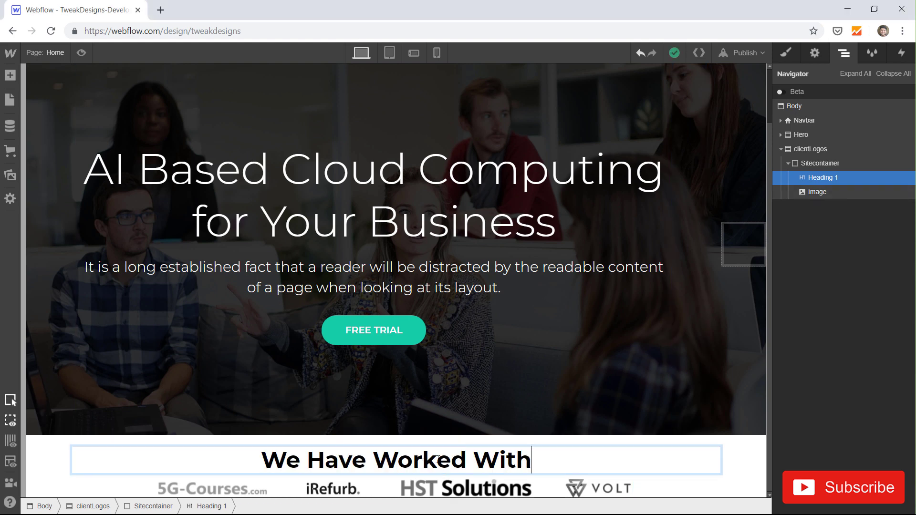
pyautogui.press('Escape')
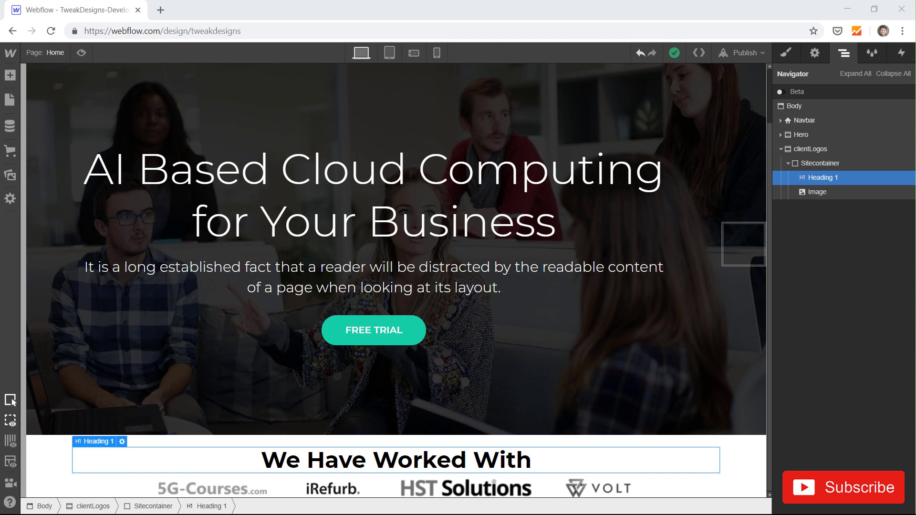
# Style the "We Have Worked With" heading with 24 px size, 600 - Semi Bold weight and 29 px line height.
pyautogui.click(786, 53)
pyautogui.scroll(-5, 836, 343)
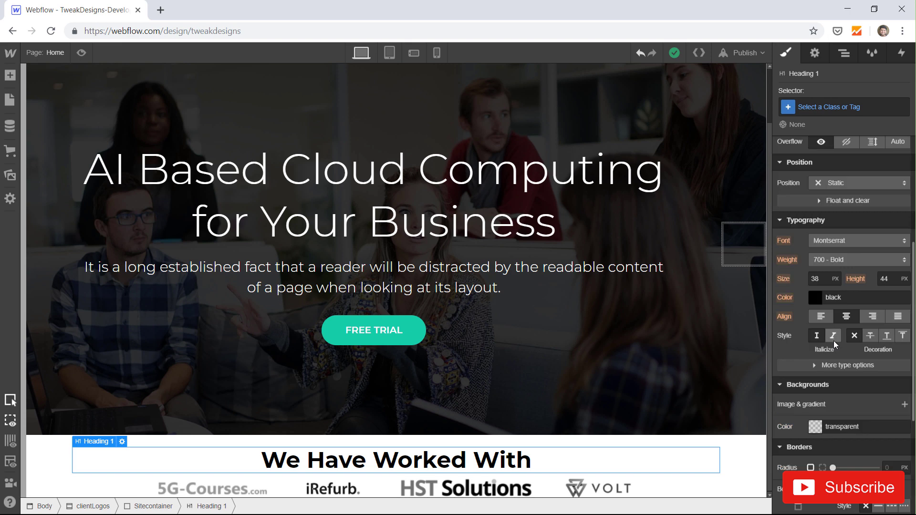
pyautogui.click(819, 281)
pyautogui.write('24')
pyautogui.press('Return')
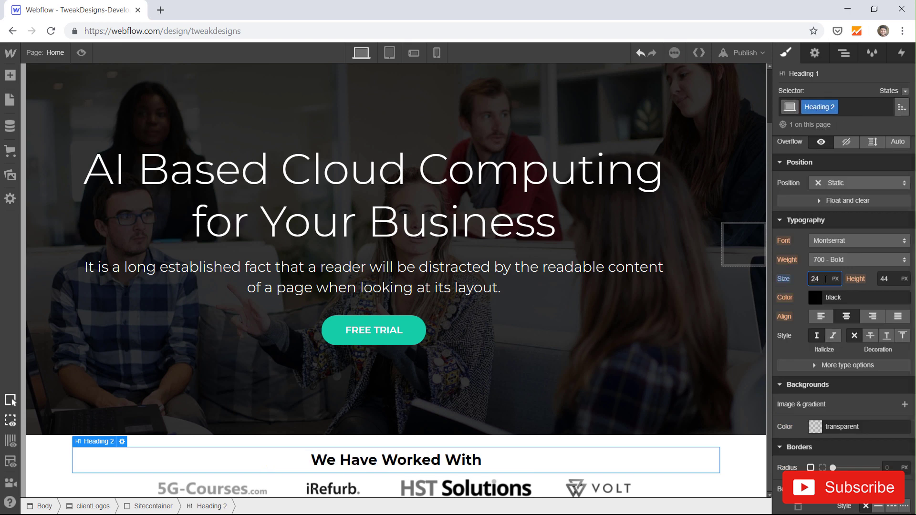
pyautogui.click(859, 260)
pyautogui.click(854, 260)
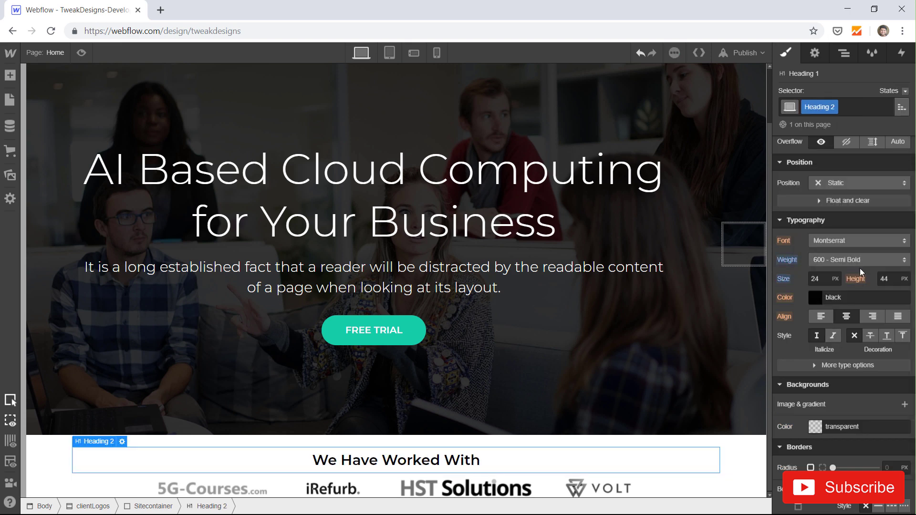
pyautogui.click(896, 277)
pyautogui.press('Return')
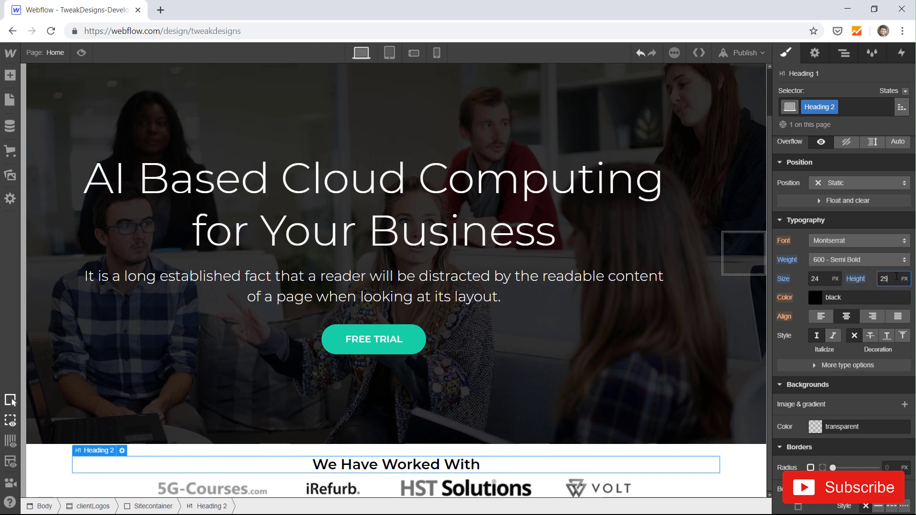
# Set the text color of the "We Have Worked With" heading to the Dark Slate Grey swatch.
pyautogui.scroll(-2, 845, 326)
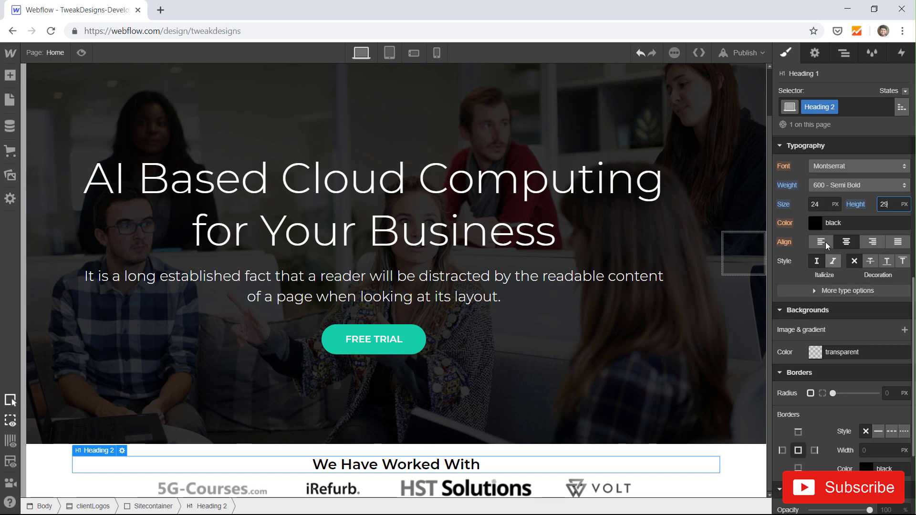
pyautogui.click(815, 223)
pyautogui.click(836, 427)
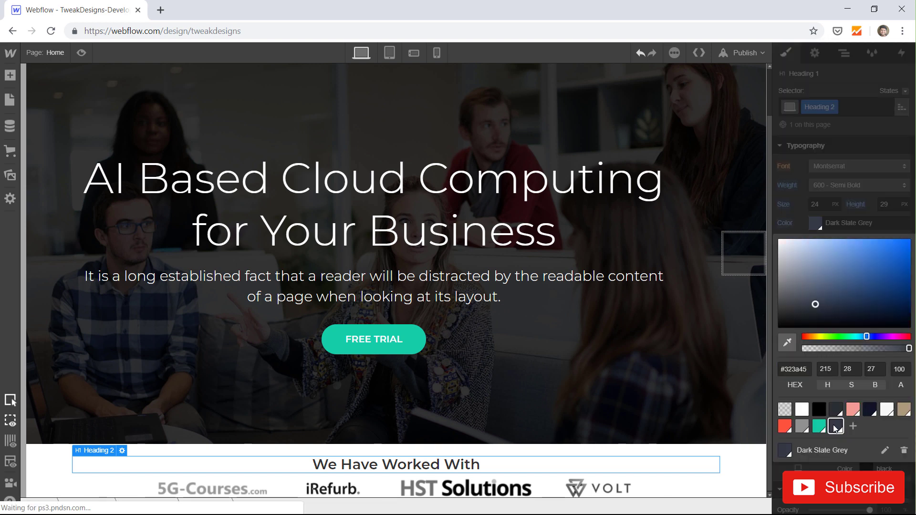
pyautogui.click(800, 217)
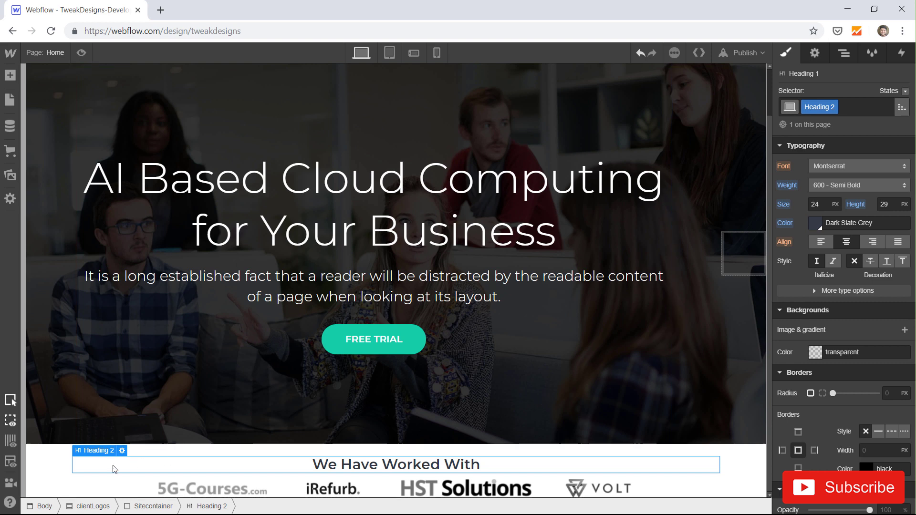
# Set the top and bottom margins of the "We Have Worked With" heading to 0.
pyautogui.scroll(6, 826, 327)
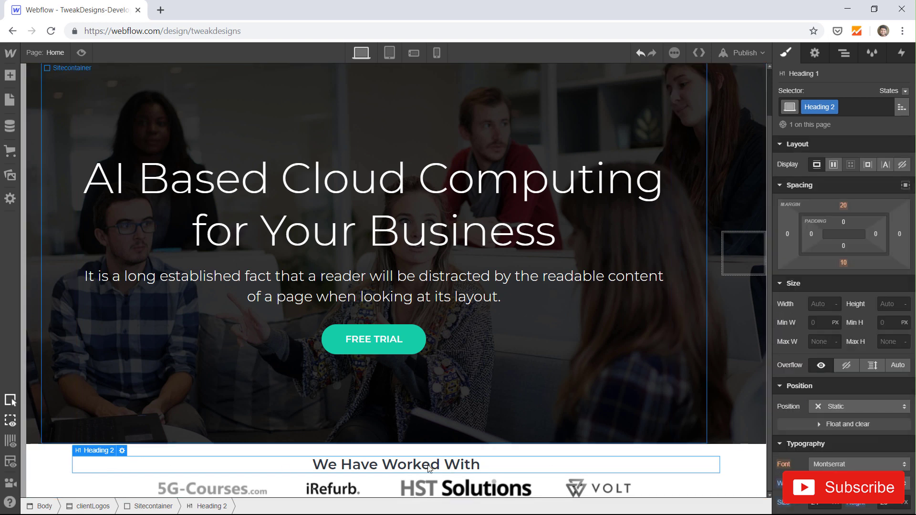
pyautogui.click(844, 206)
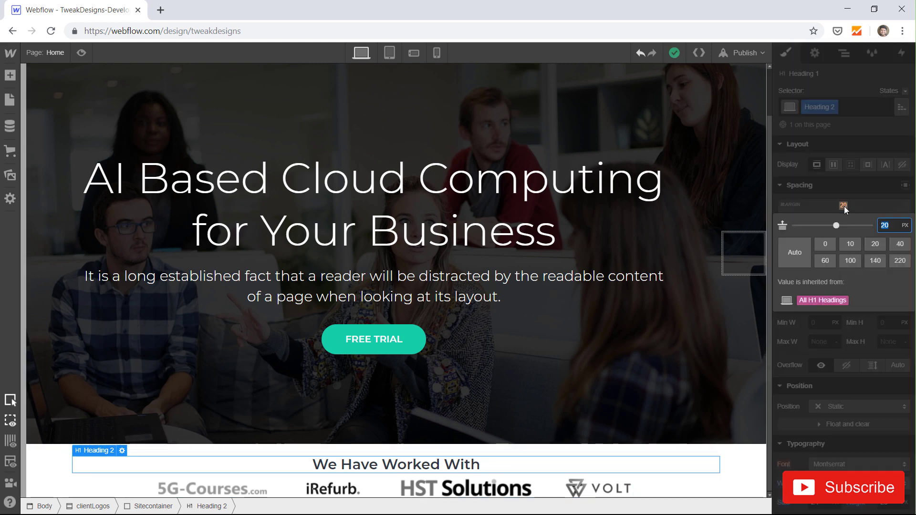
pyautogui.click(828, 243)
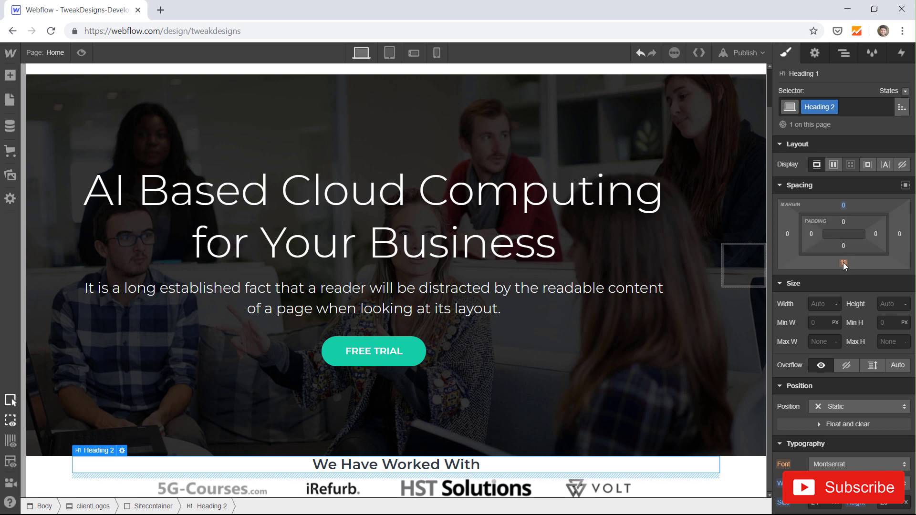
pyautogui.click(843, 262)
pyautogui.click(823, 301)
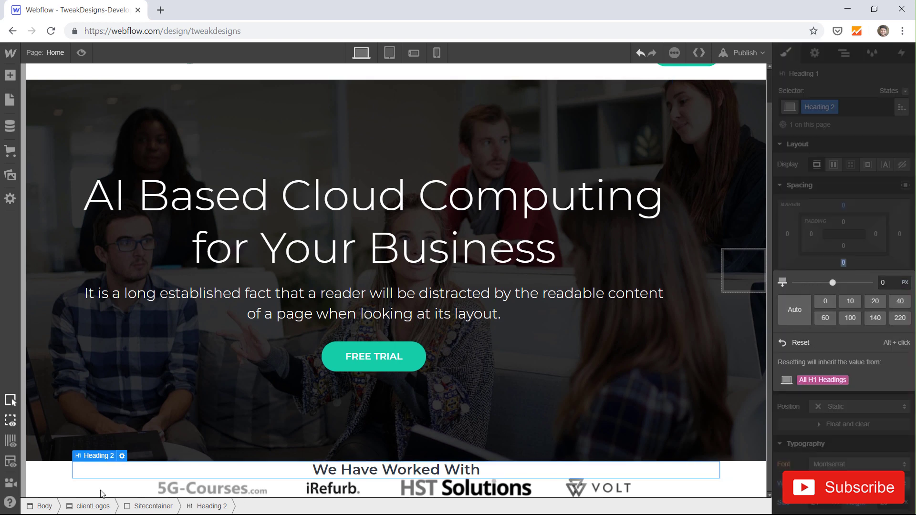
# Select the clientLogos section, and look up the fill color of the matching background rectangle in the Adobe XD mockup.
pyautogui.click(60, 482)
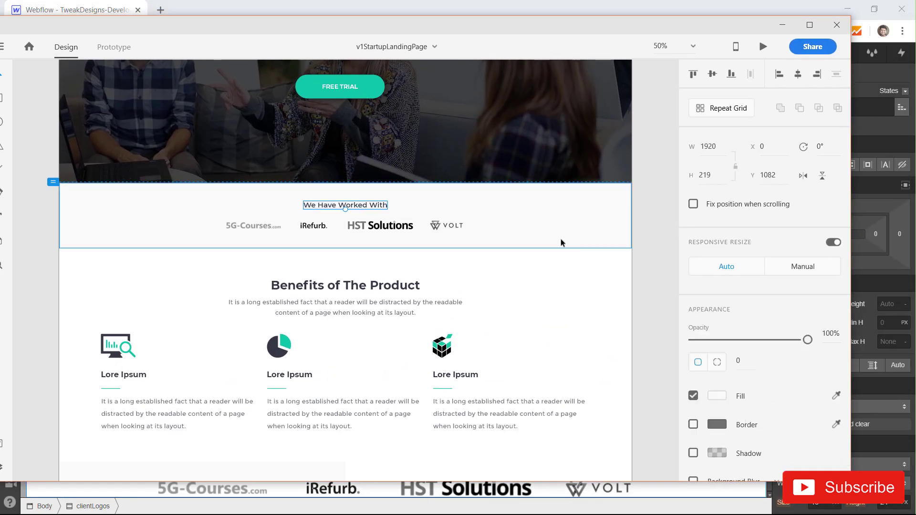
pyautogui.click(560, 240)
pyautogui.click(718, 396)
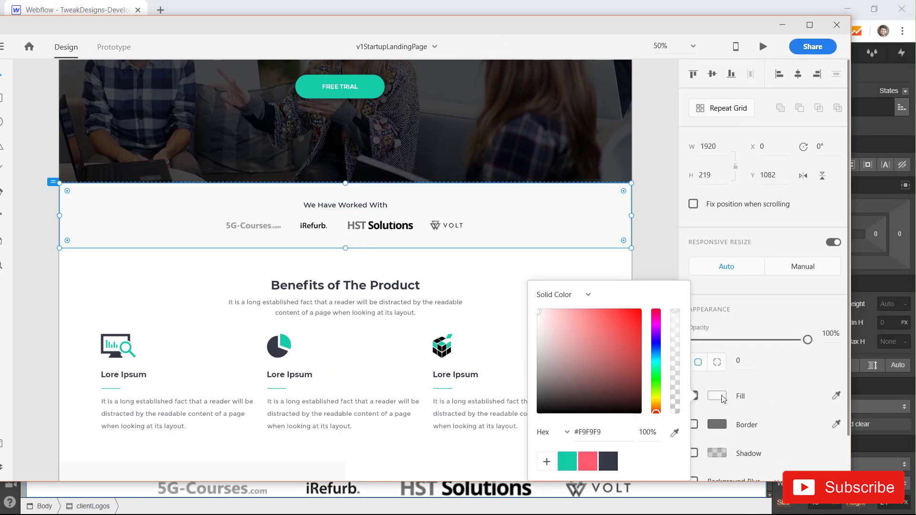
pyautogui.click(661, 199)
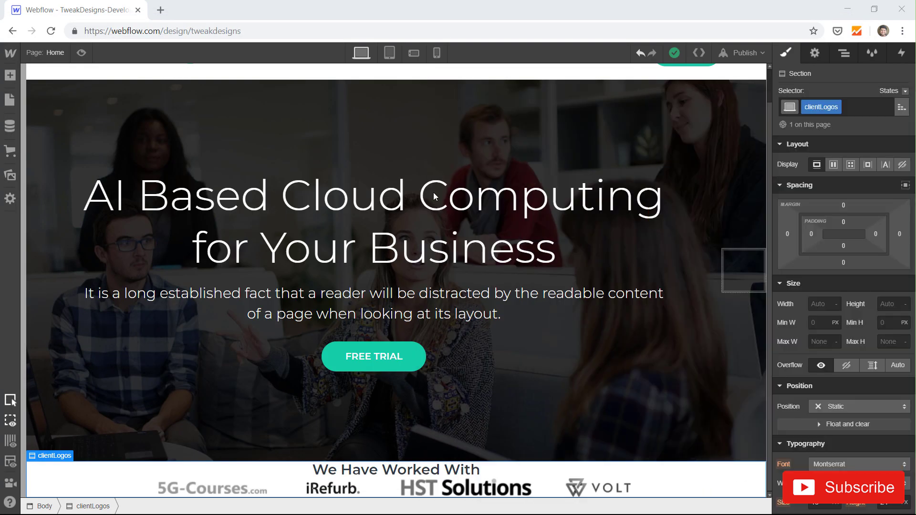
# Open the background color settings of the clientLogos section.
pyautogui.scroll(-3, 857, 317)
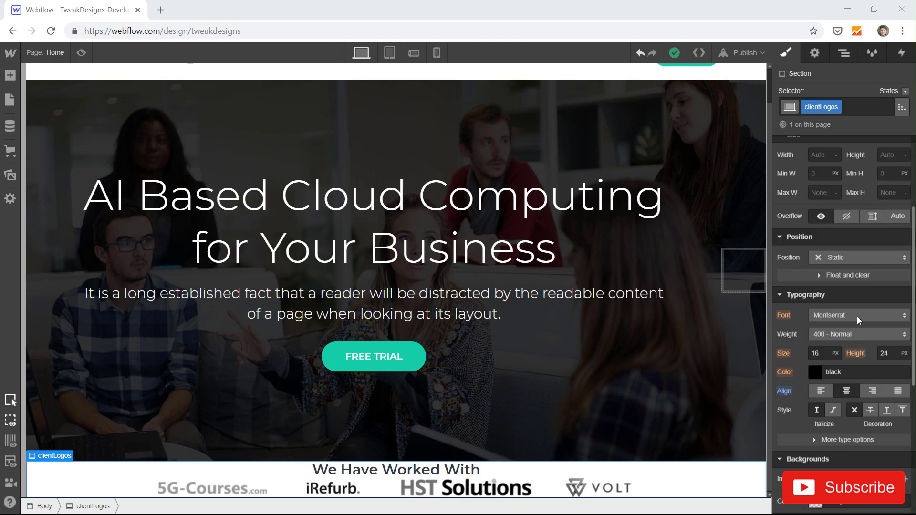
pyautogui.scroll(-5, 857, 317)
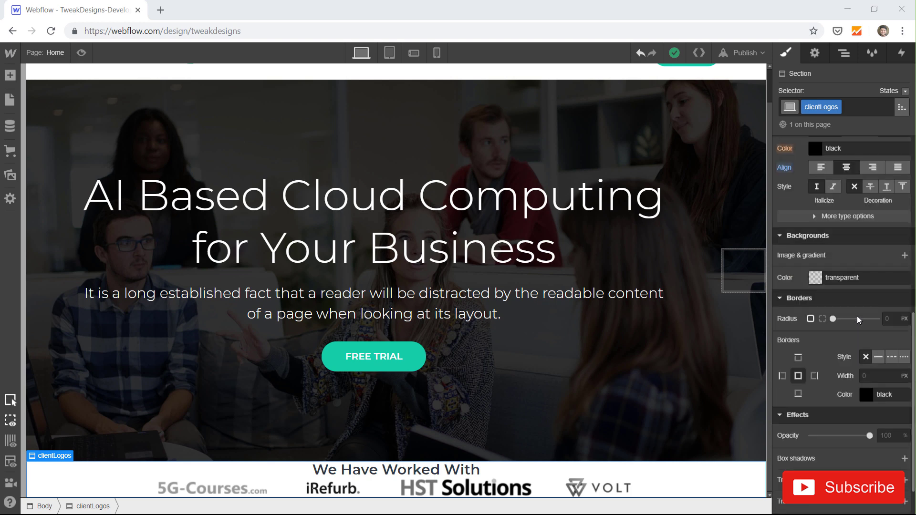
pyautogui.click(818, 277)
pyautogui.hotkey('ctrl', 'a')
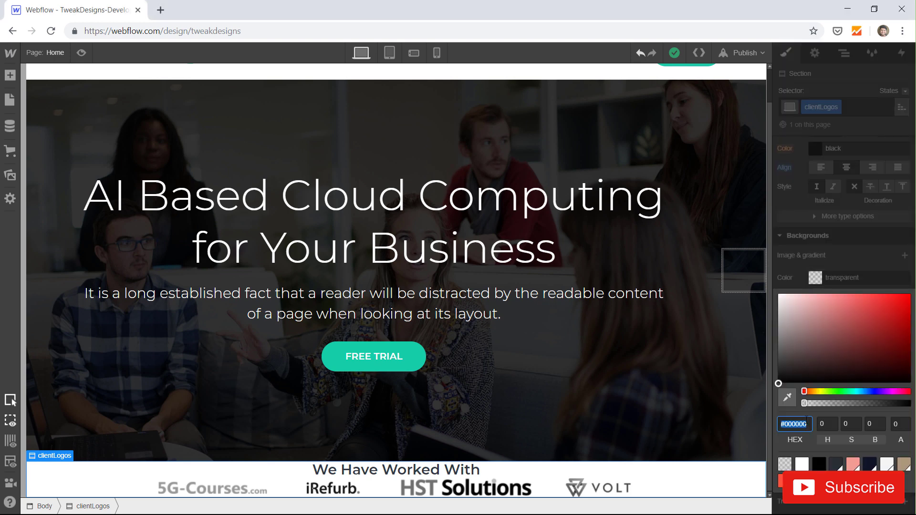
pyautogui.hotkey('ctrl', 'v')
pyautogui.hotkey('ctrl', 'a')
pyautogui.press('BackSpace')
pyautogui.hotkey('ctrl', 'v')
pyautogui.hotkey('ctrl', 'a')
pyautogui.press('BackSpace')
pyautogui.hotkey('alt', 'Tab')
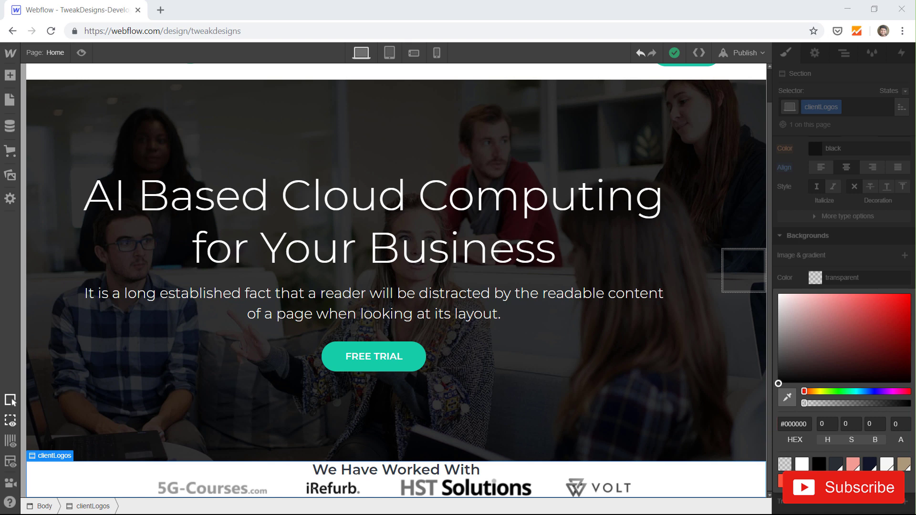
# Set the clientLogos section's background color to #f9f9f9 and save that color as a global swatch.
pyautogui.click(796, 424)
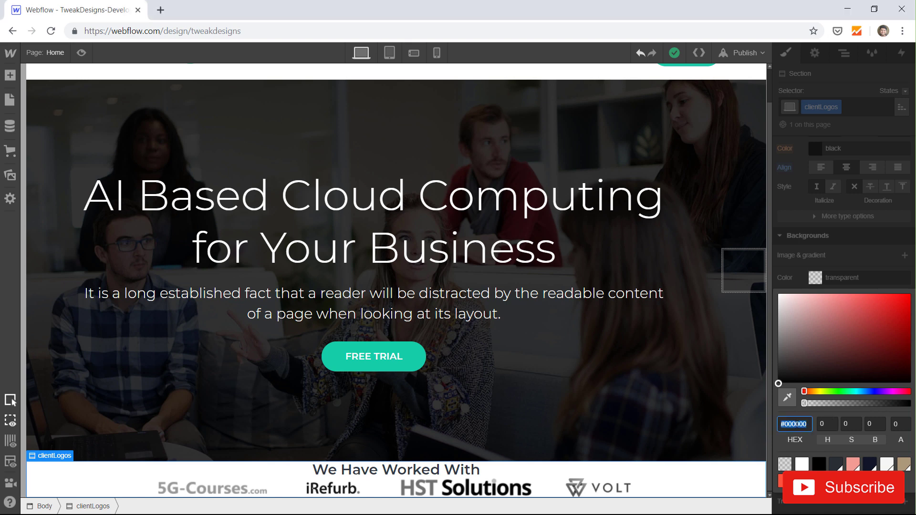
pyautogui.write('#f9f9f9')
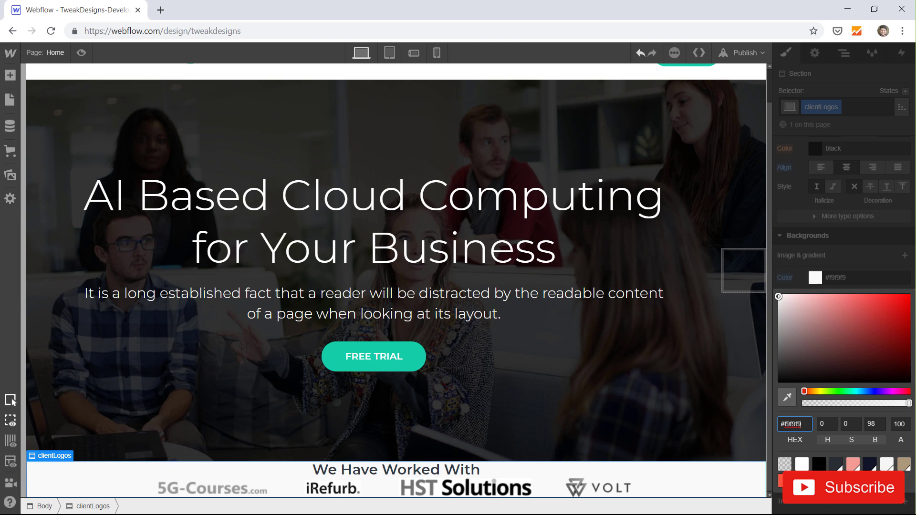
pyautogui.click(903, 501)
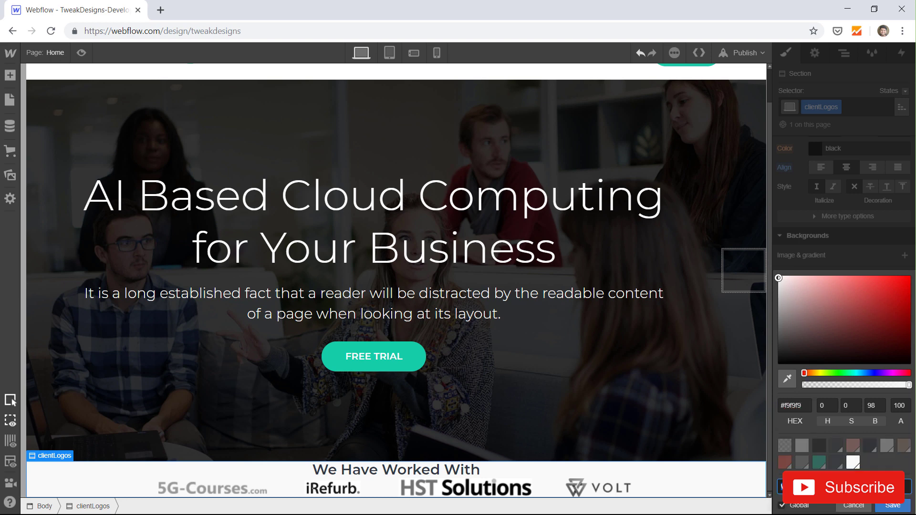
pyautogui.click(893, 505)
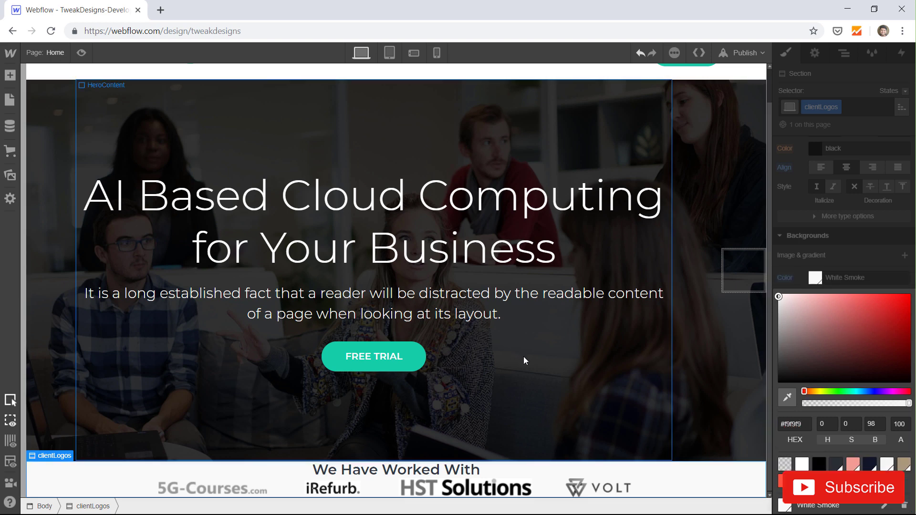
# Delete the stray empty Section nested inside the Hero section.
pyautogui.click(743, 291)
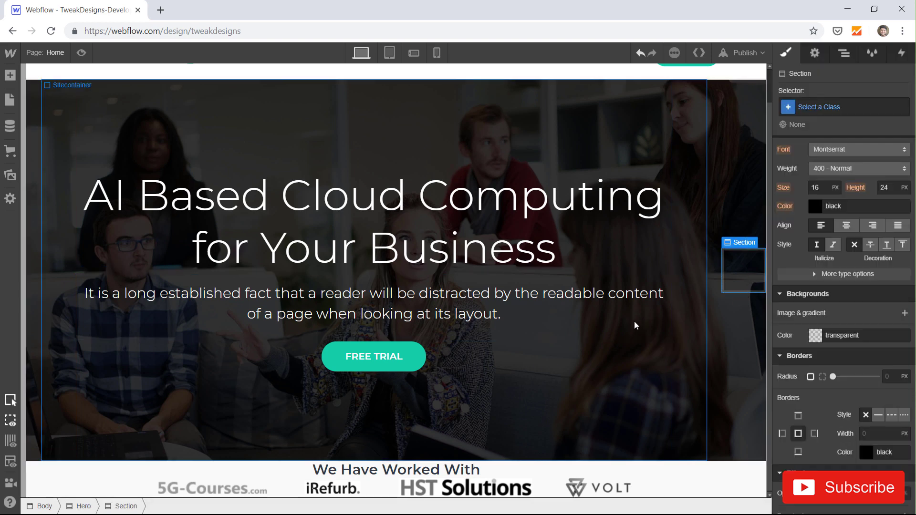
pyautogui.click(850, 56)
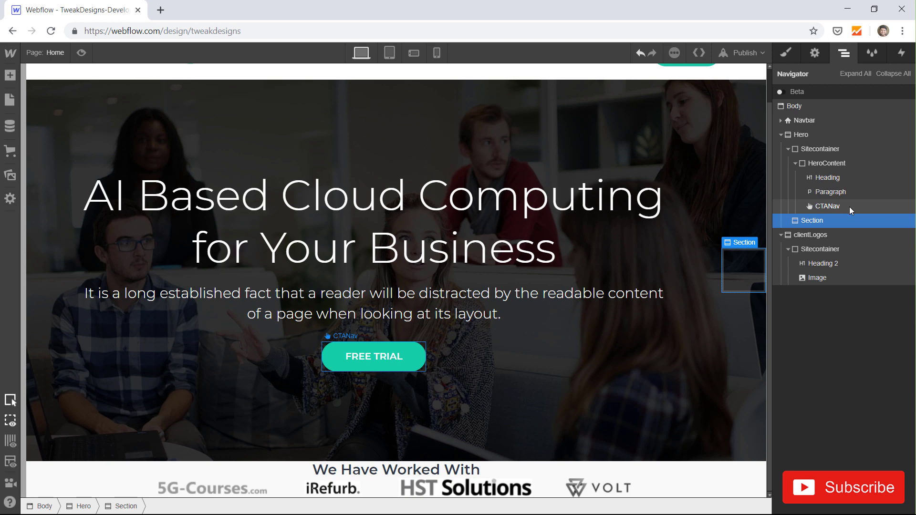
pyautogui.press('Delete')
# Select the clientLogos section, and check the spacing above the "We Have Worked With" heading in the Adobe XD mockup.
pyautogui.click(810, 221)
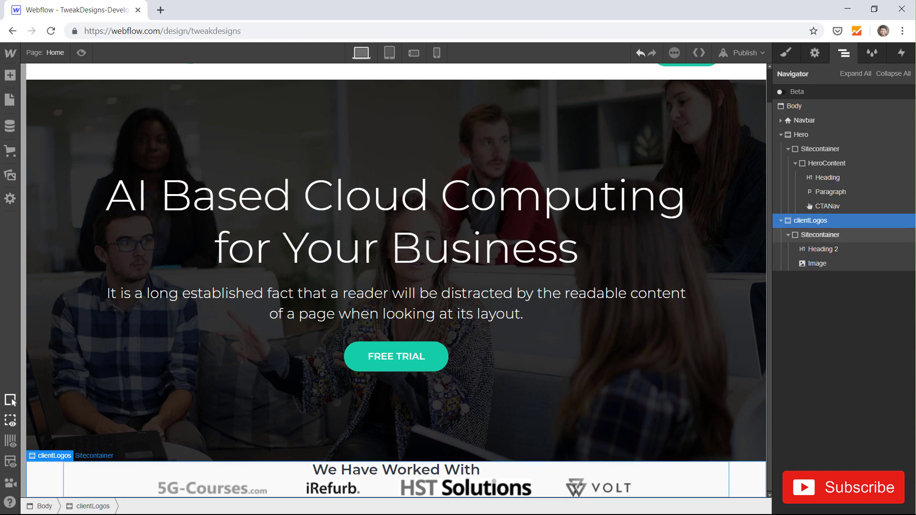
pyautogui.hotkey('alt', 'Tab')
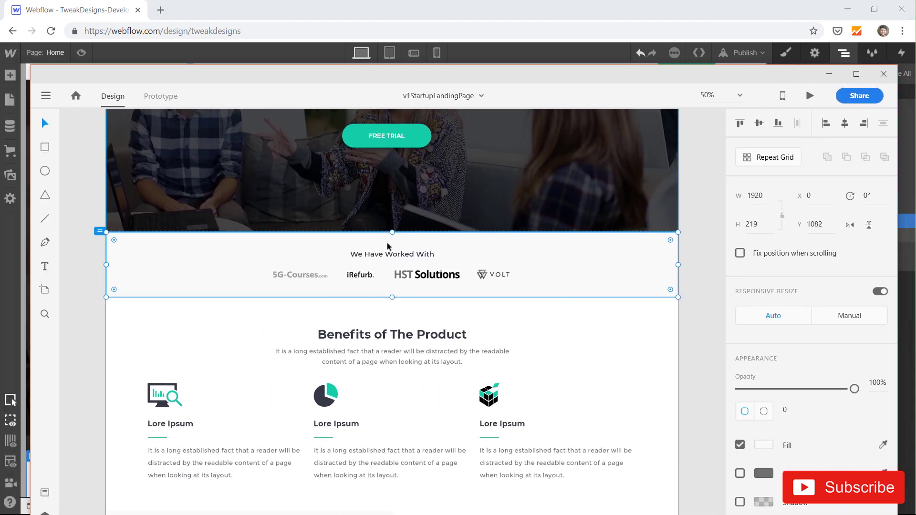
pyautogui.doubleClick(388, 248)
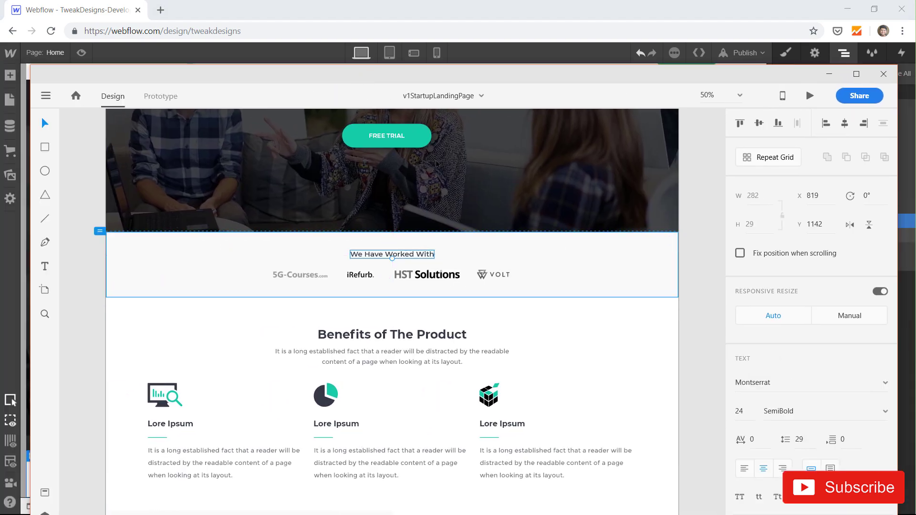
pyautogui.hotkey('alt', 'Tab')
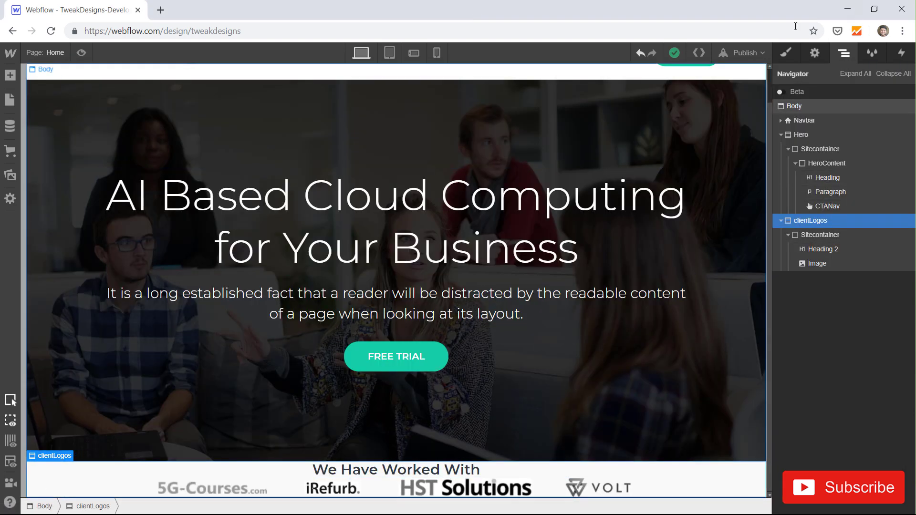
# Back in Webflow, set the top and bottom padding of the clientLogos section to 60 px.
pyautogui.click(786, 54)
pyautogui.click(845, 224)
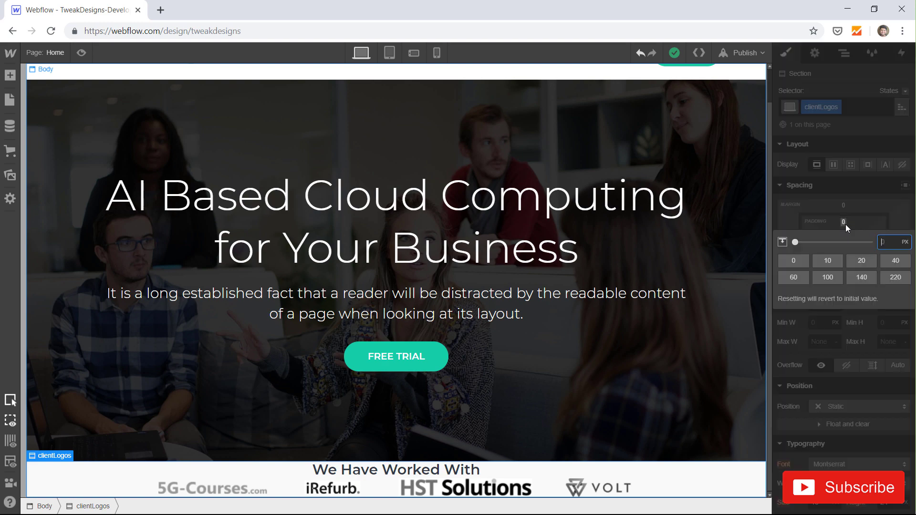
pyautogui.write('60')
pyautogui.press('Return')
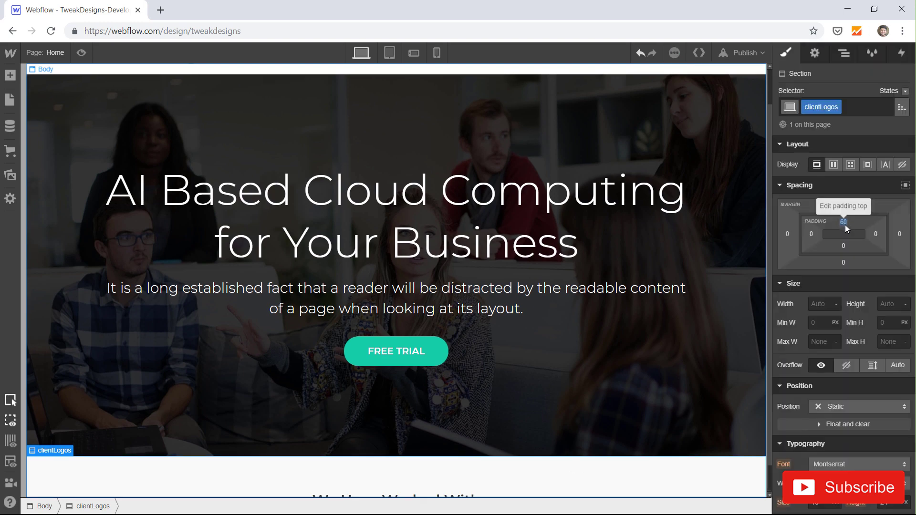
pyautogui.click(871, 189)
pyautogui.click(848, 184)
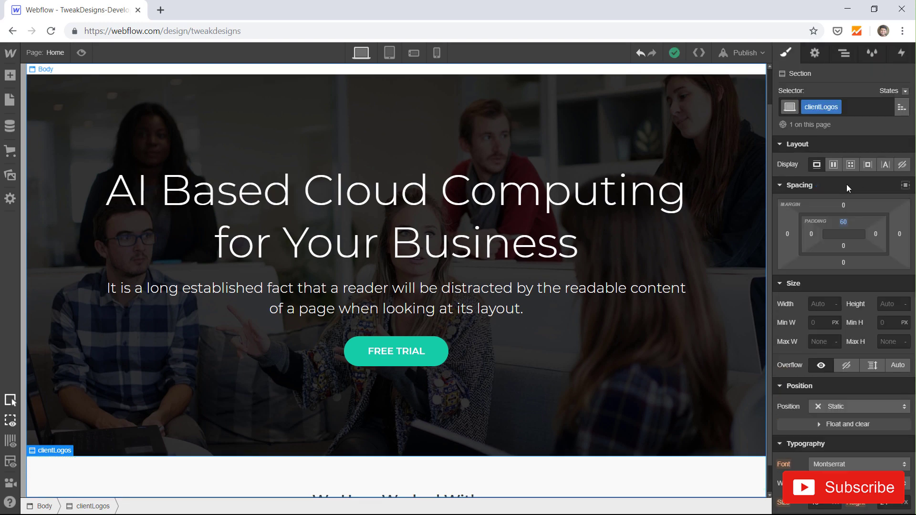
pyautogui.click(843, 246)
pyautogui.write('60')
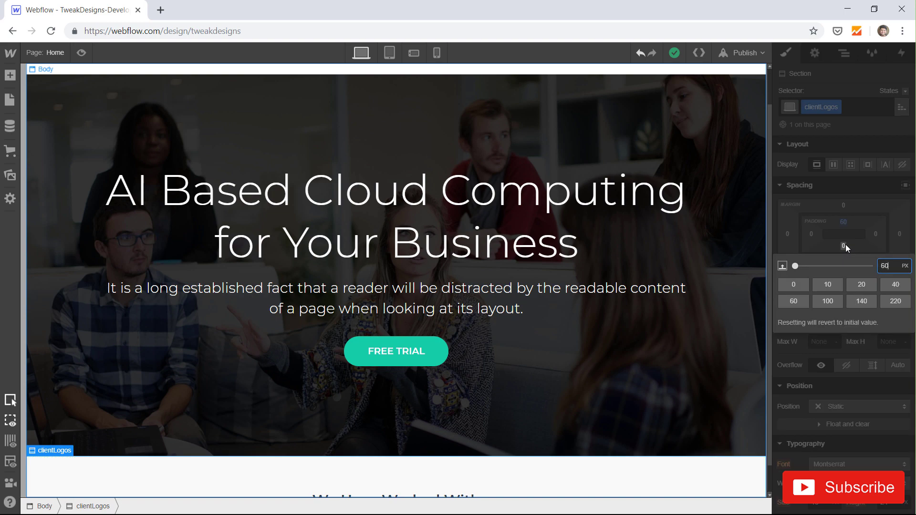
pyautogui.press('Return')
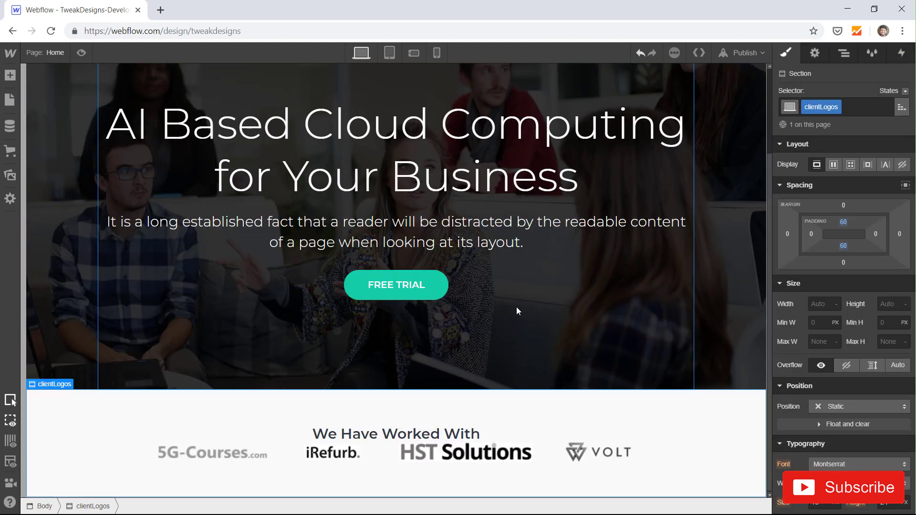
# Measure the gap between the "We Have Worked With" heading and the logos in Adobe XD, and set the heading's bottom padding to 30 px in Webflow.
pyautogui.click(420, 432)
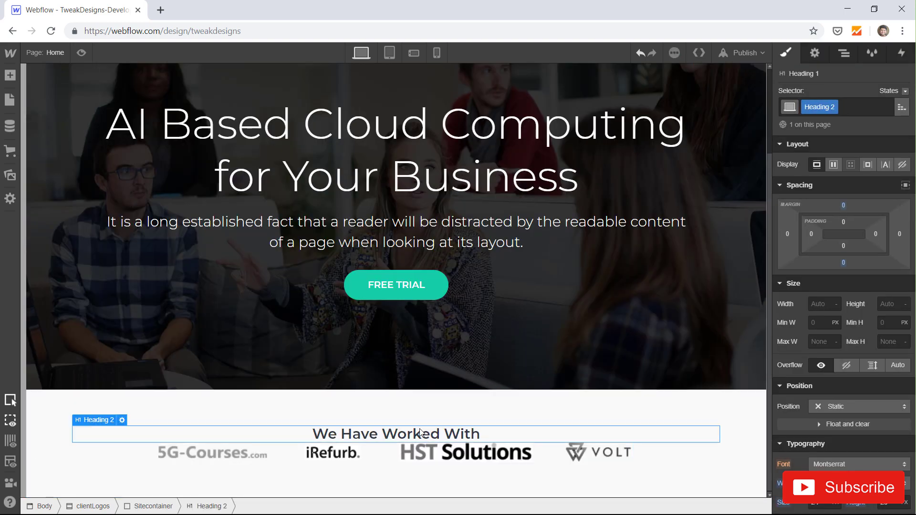
pyautogui.hotkey('alt', 'Tab')
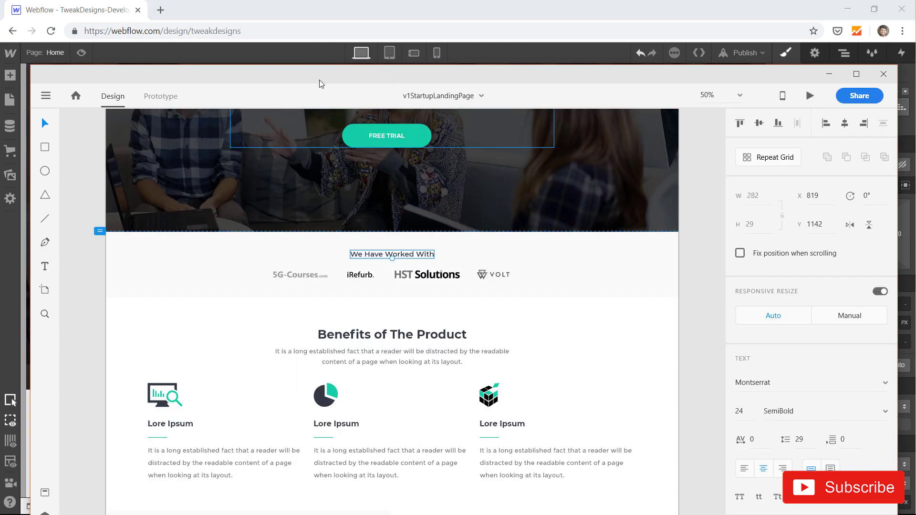
pyautogui.press('alt')
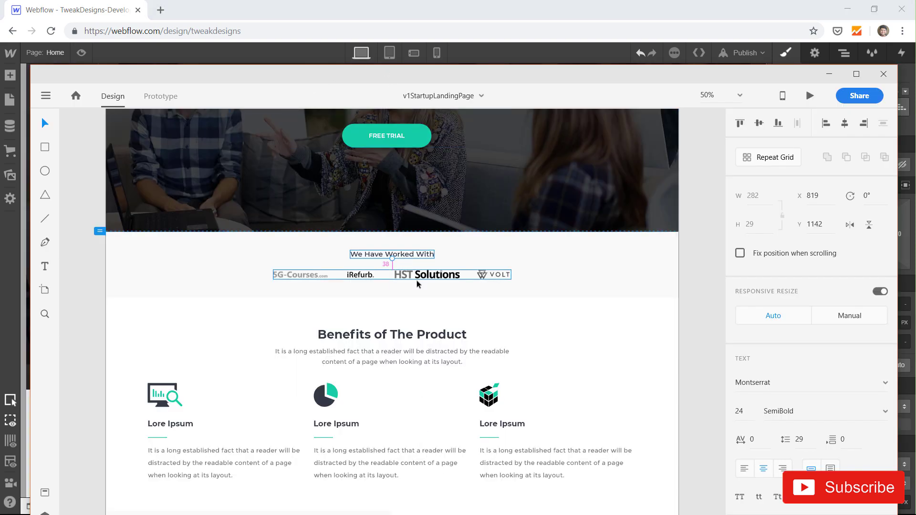
pyautogui.hotkey('alt', 'Tab')
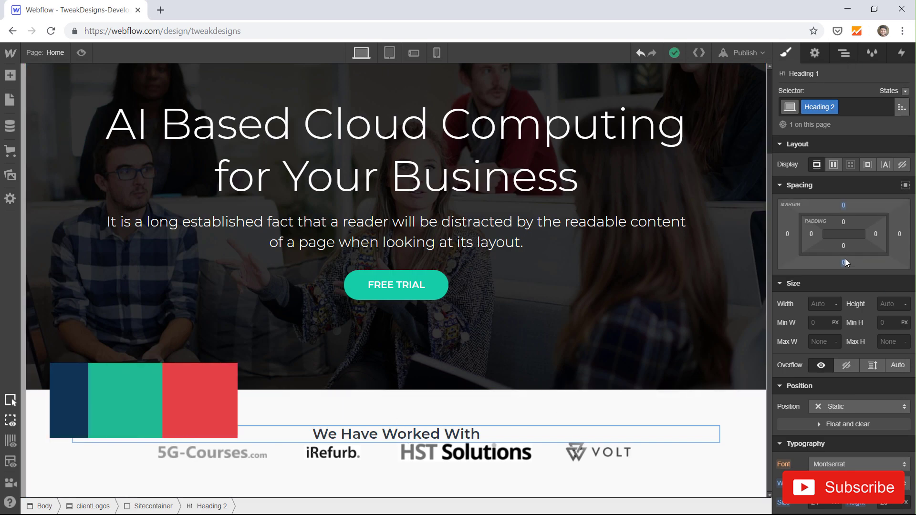
pyautogui.click(843, 246)
pyautogui.write('30')
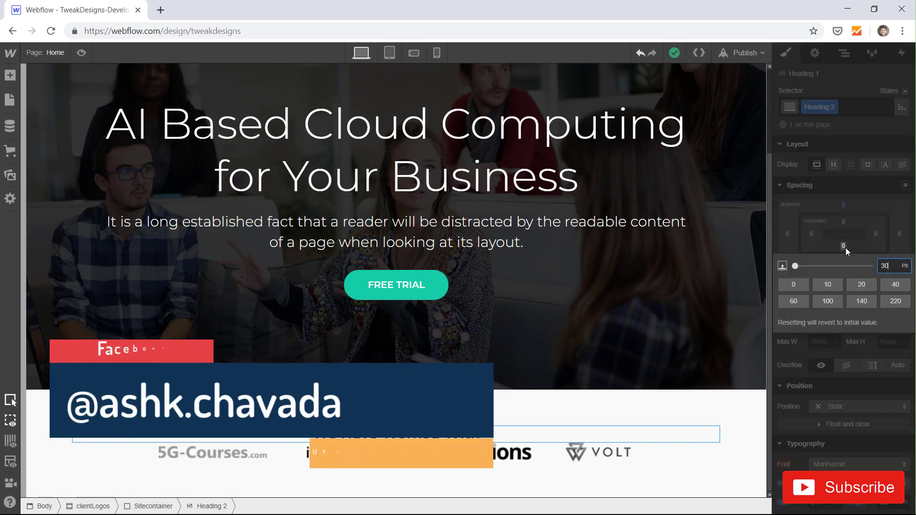
pyautogui.press('Return')
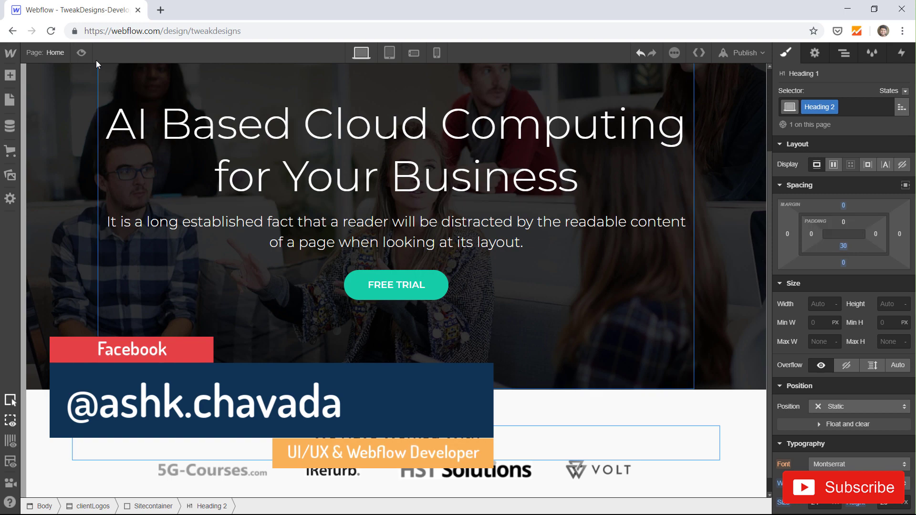
# Preview the desktop page from the navbar to the client logos section, and select the logos image in the editor.
pyautogui.click(81, 53)
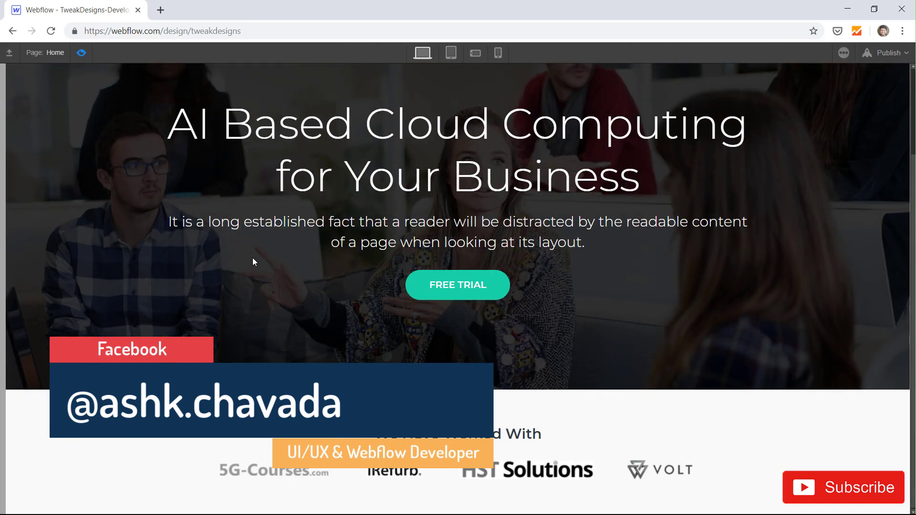
pyautogui.scroll(2, 253, 263)
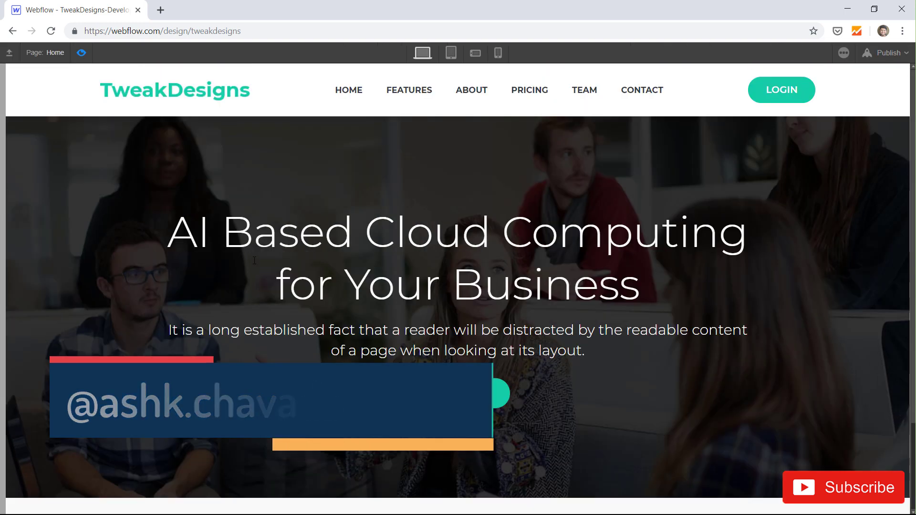
pyautogui.scroll(-2, 253, 264)
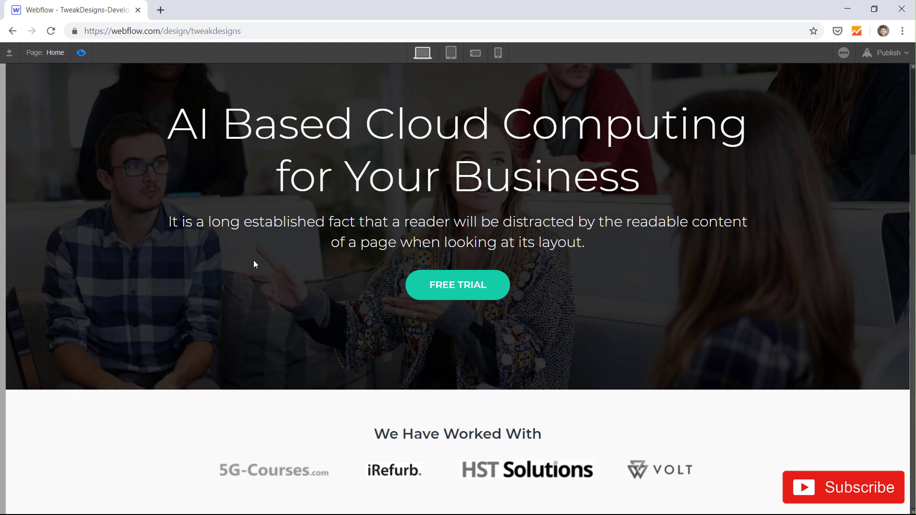
pyautogui.click(81, 53)
pyautogui.click(455, 475)
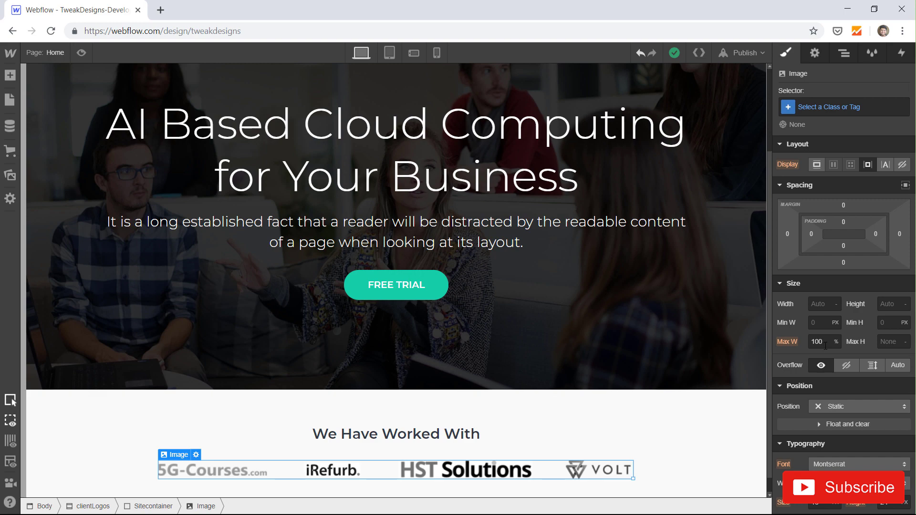
# Preview the page at tablet size, and examine the navbar, hero and client logos section in the tablet layout.
pyautogui.click(81, 53)
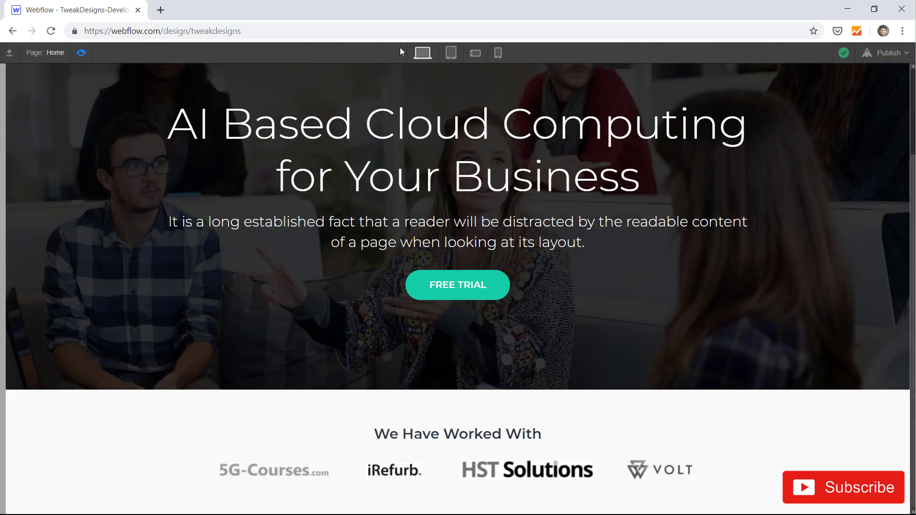
pyautogui.click(451, 53)
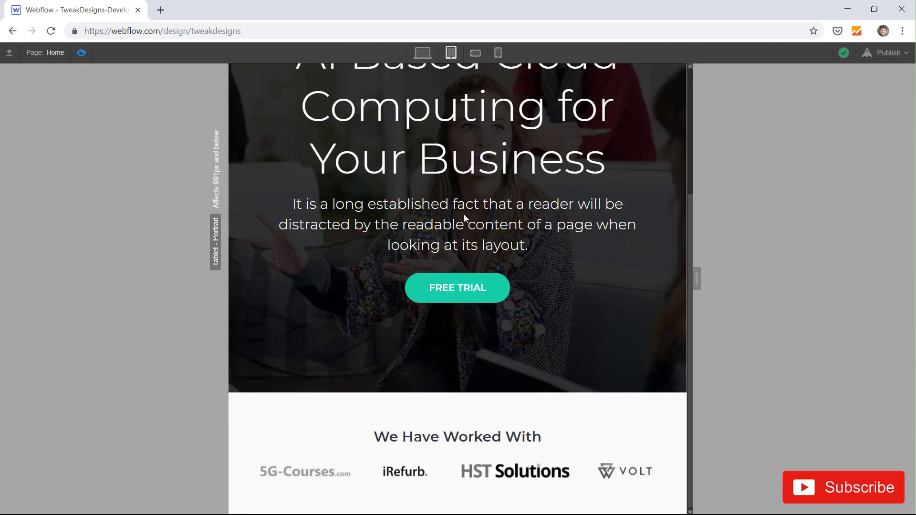
pyautogui.scroll(4, 464, 214)
pyautogui.scroll(-4, 464, 214)
pyautogui.scroll(4, 464, 214)
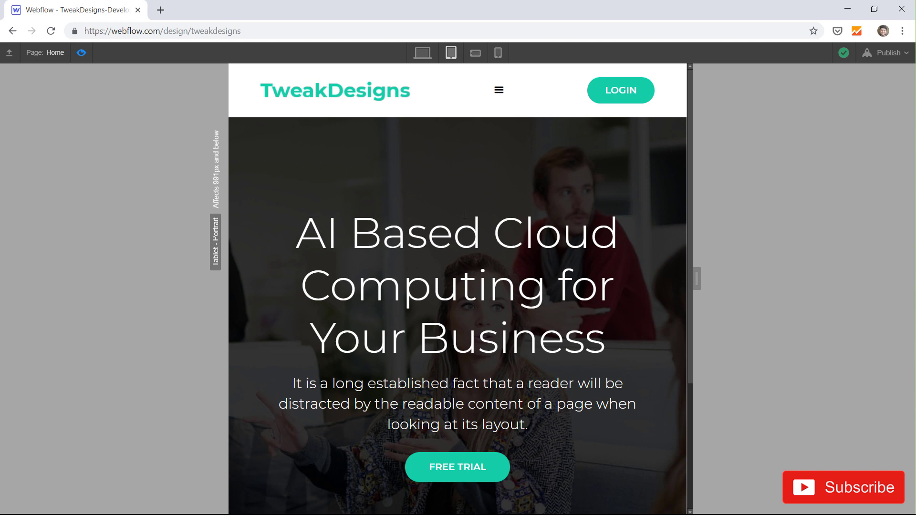
pyautogui.click(82, 53)
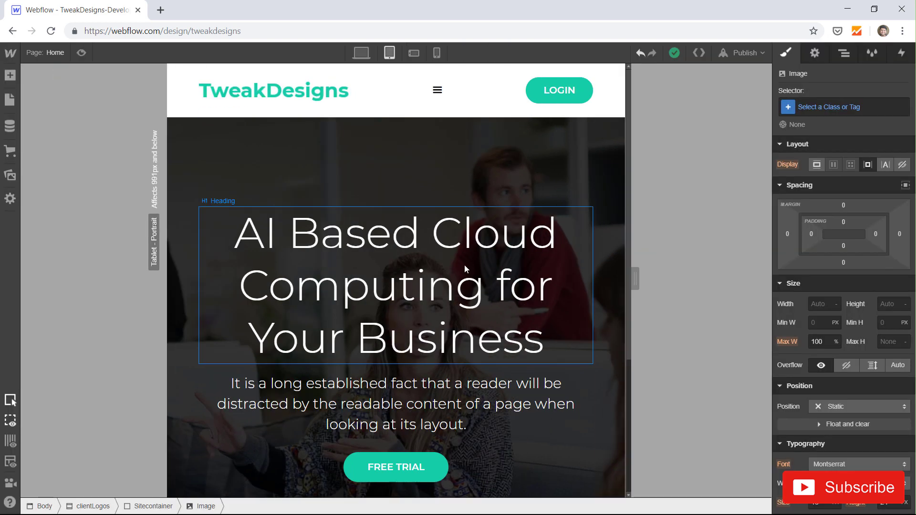
pyautogui.scroll(-4, 465, 264)
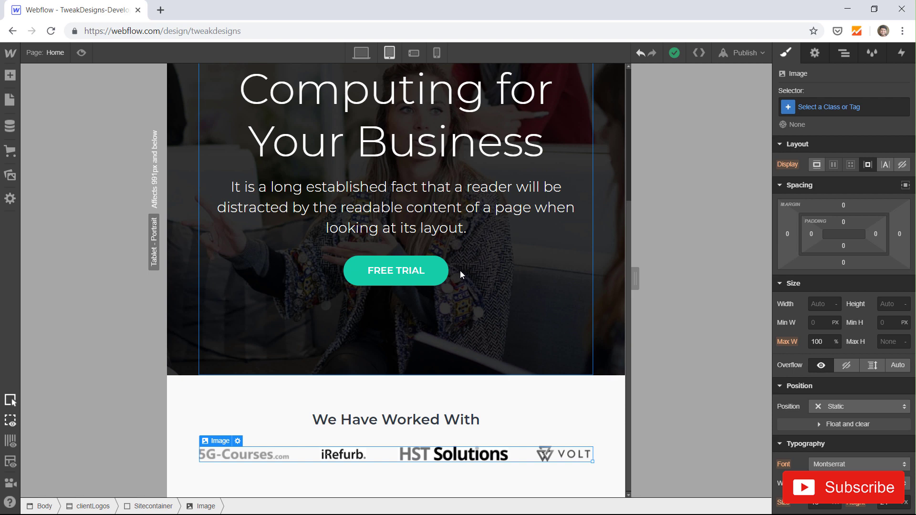
pyautogui.scroll(4, 459, 270)
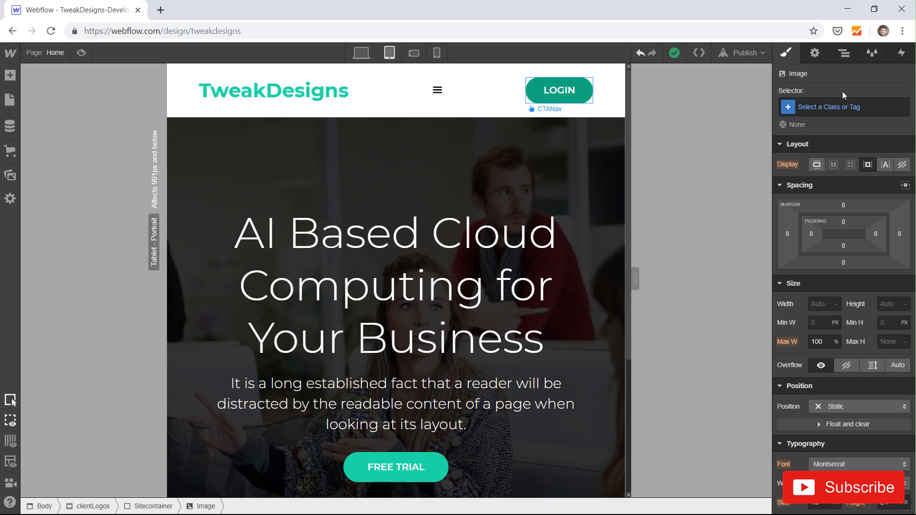
# Try moving the Menu Button out of middle nav to directly under heronav, above middle nav, and undo the move.
pyautogui.click(845, 56)
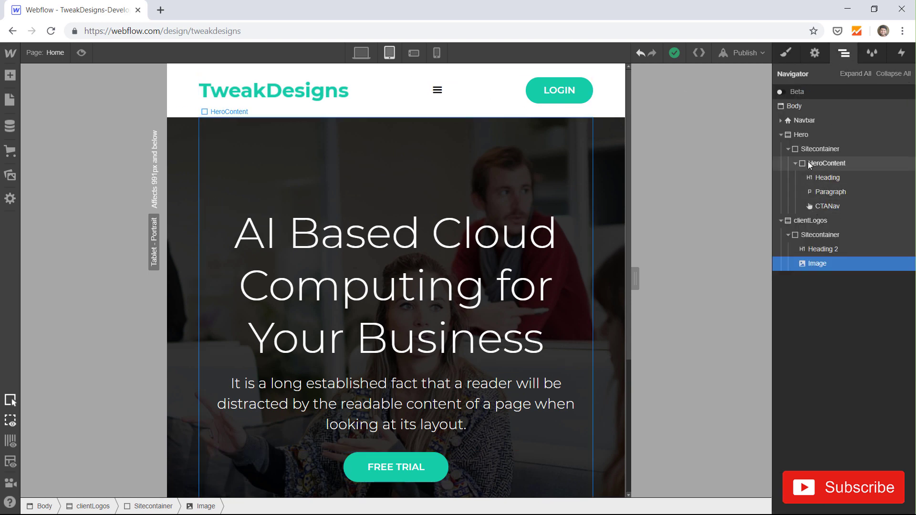
pyautogui.click(781, 136)
pyautogui.click(780, 120)
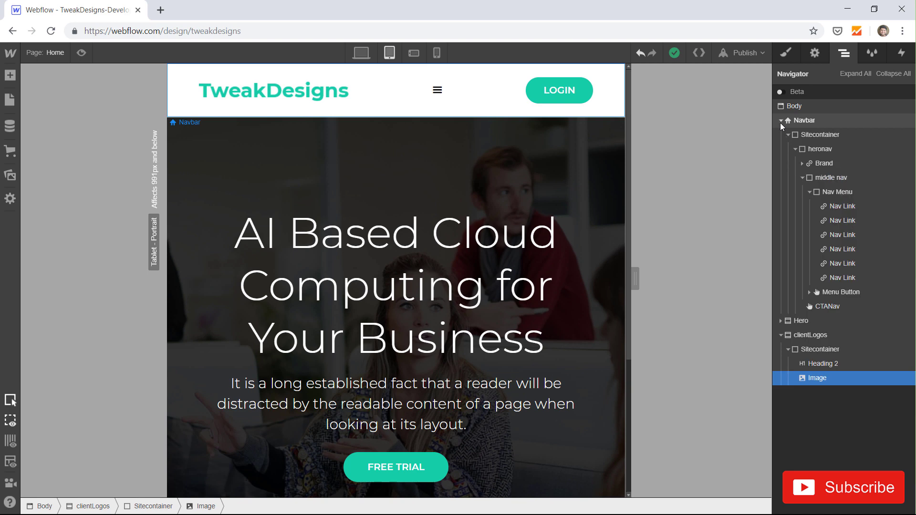
pyautogui.click(780, 335)
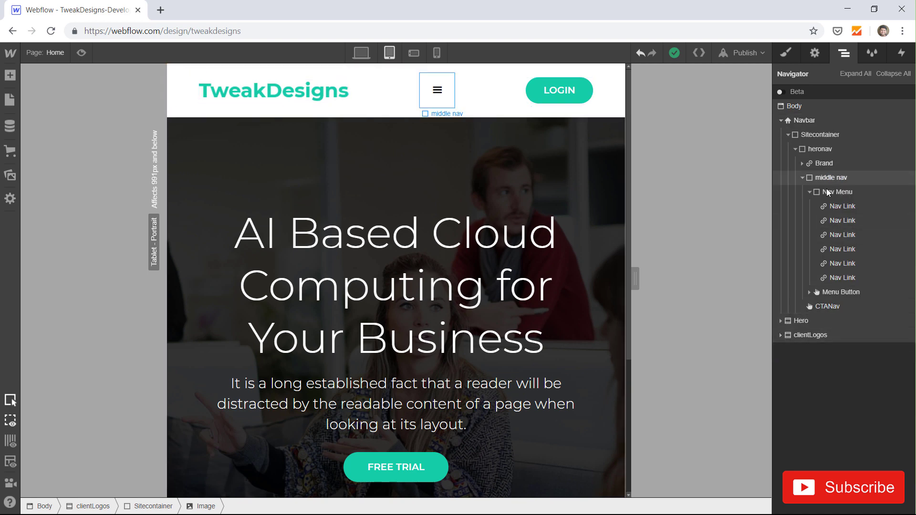
pyautogui.click(809, 192)
pyautogui.click(830, 206)
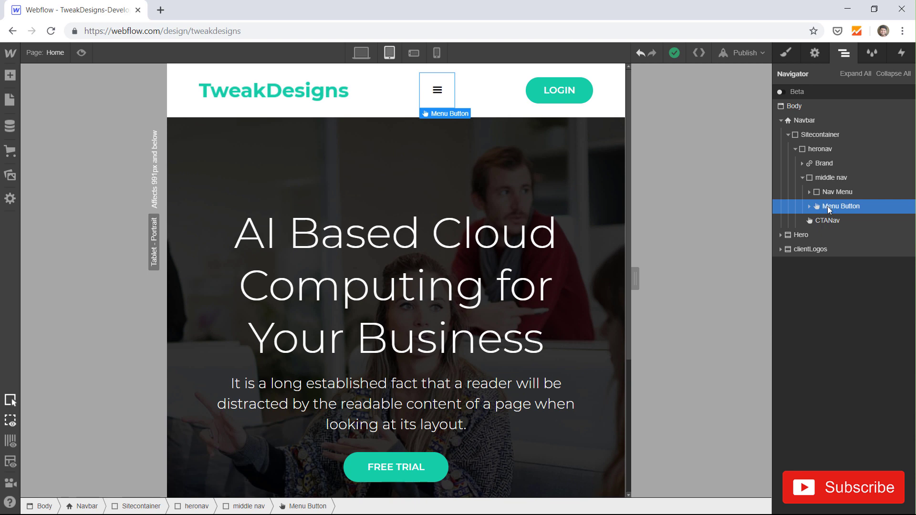
pyautogui.moveTo(831, 206); pyautogui.dragTo(812, 187)
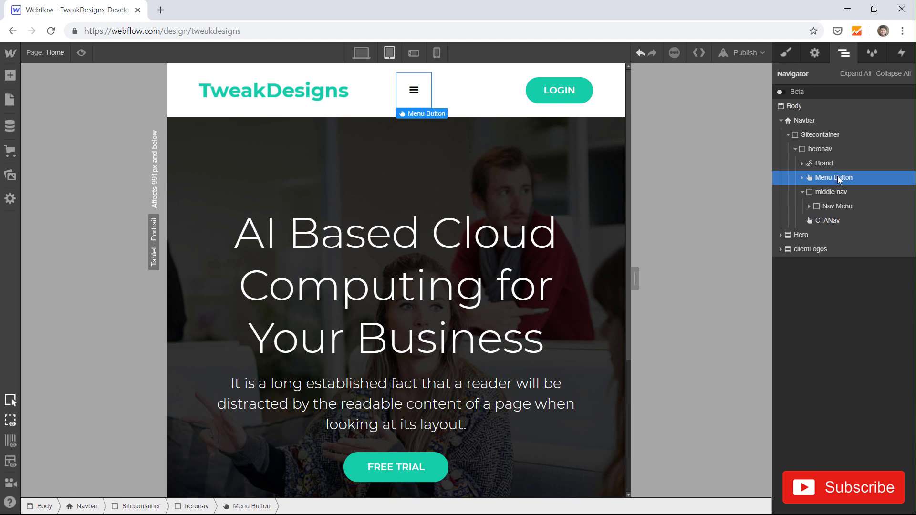
pyautogui.hotkey('ctrl', 'z')
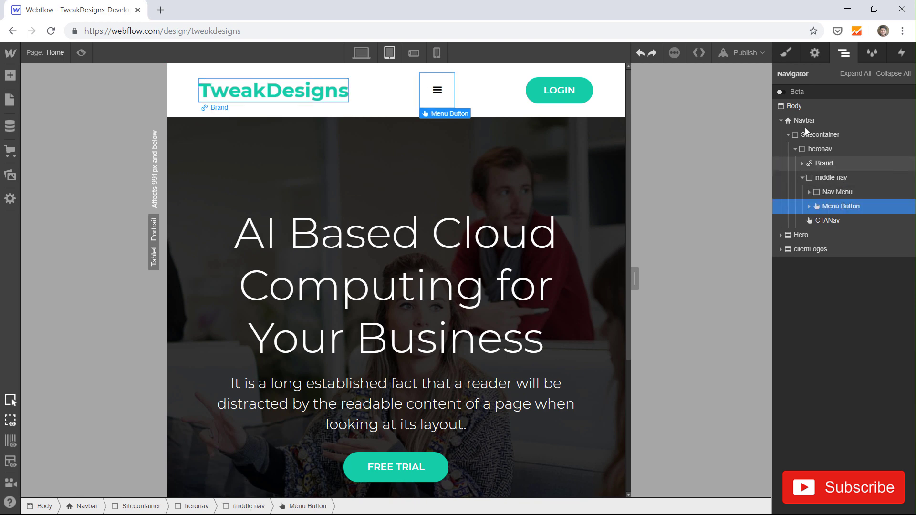
pyautogui.click(781, 120)
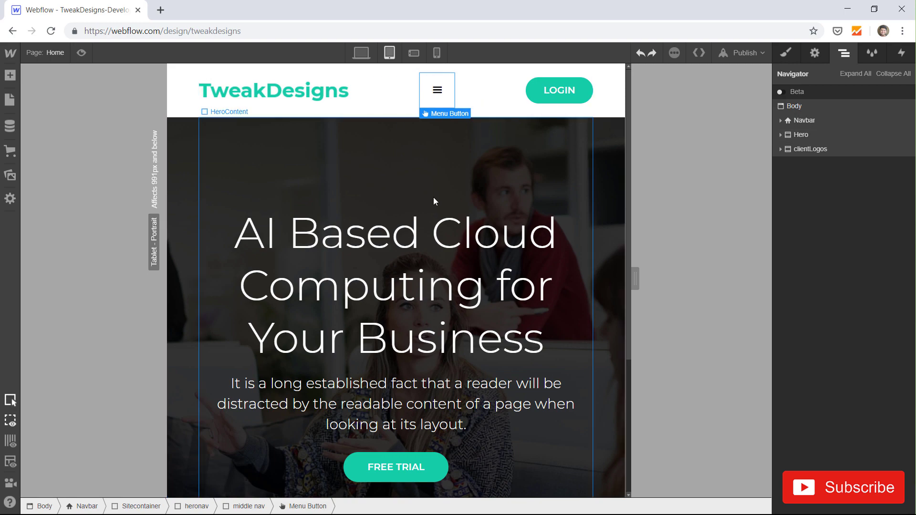
# Return to the desktop breakpoint, and examine the "Benefits of The Product" section in the Adobe XD mockup before switching back to Webflow.
pyautogui.scroll(-4, 434, 201)
pyautogui.scroll(4, 434, 200)
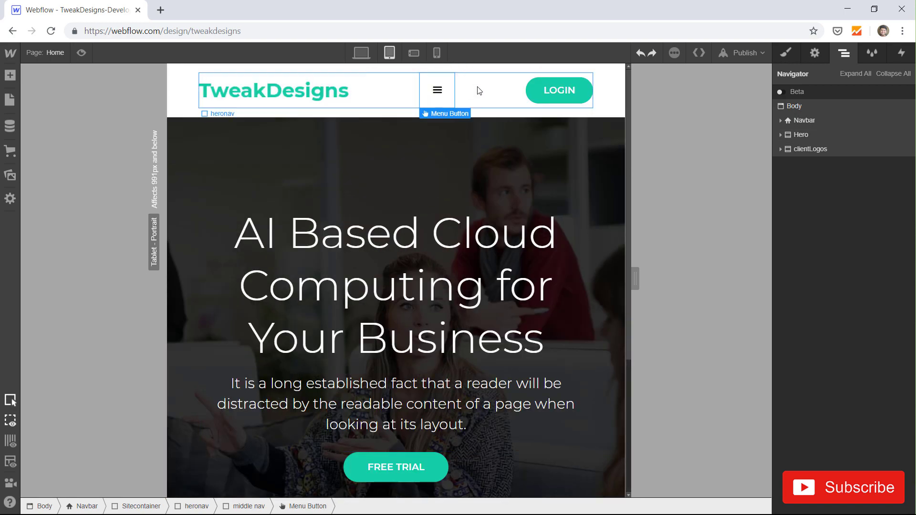
pyautogui.click(361, 53)
pyautogui.scroll(-3, 419, 186)
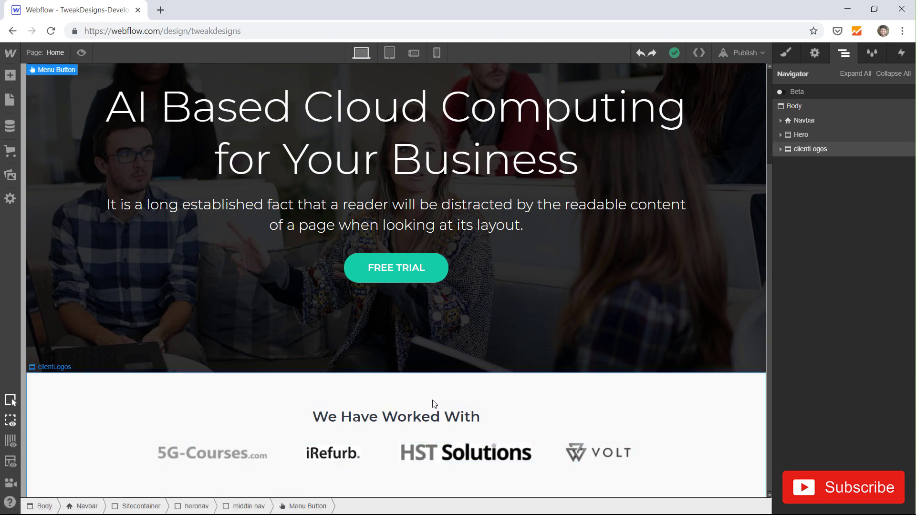
pyautogui.hotkey('alt', 'Tab')
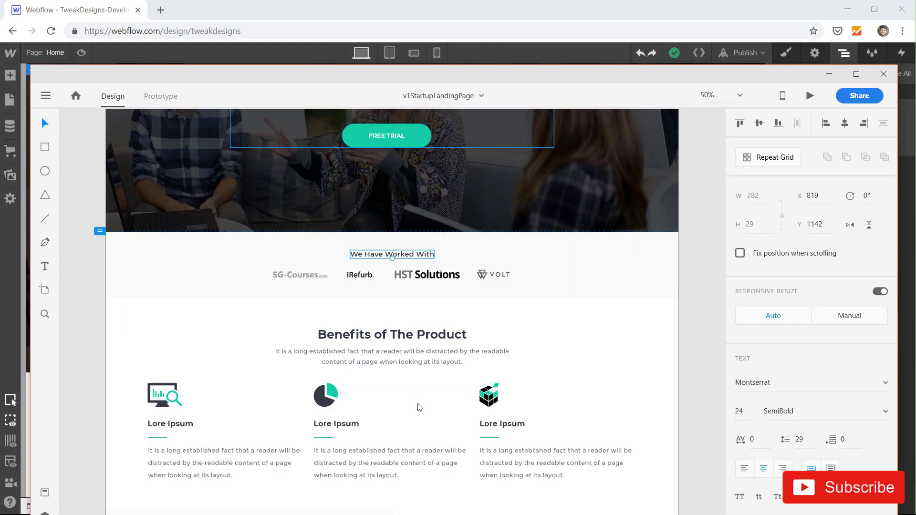
pyautogui.click(432, 341)
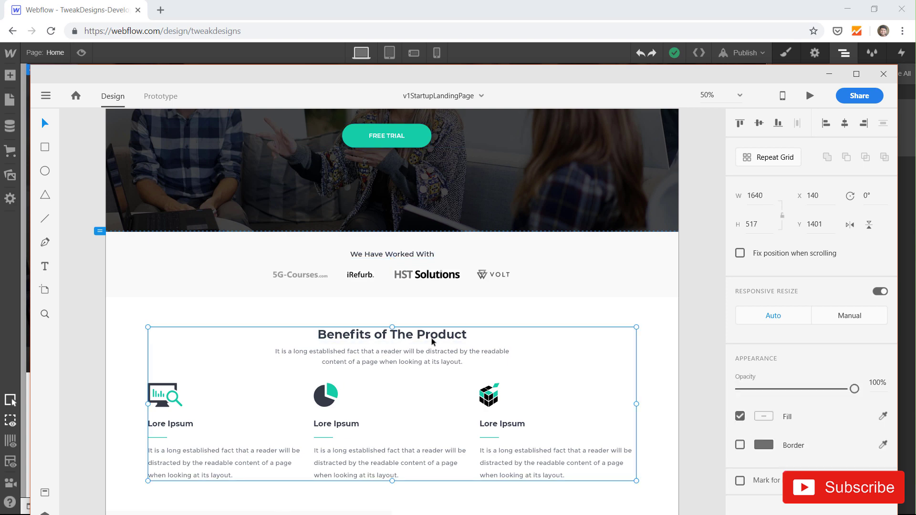
pyautogui.hotkey('alt', 'Tab')
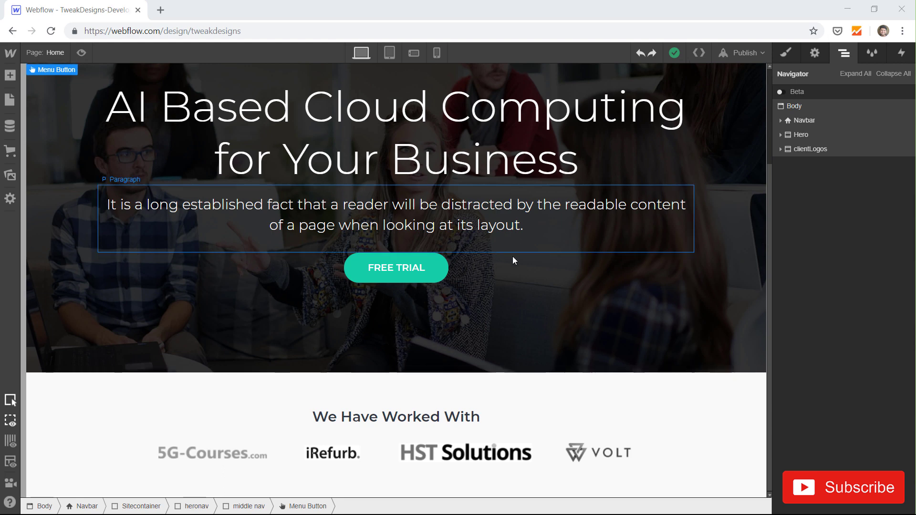
pyautogui.click(830, 239)
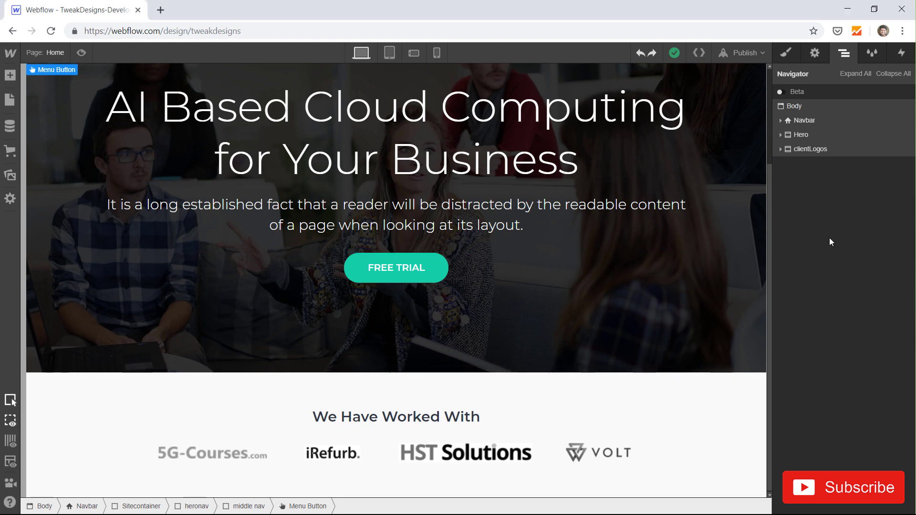
pyautogui.click(10, 75)
pyautogui.click(46, 160)
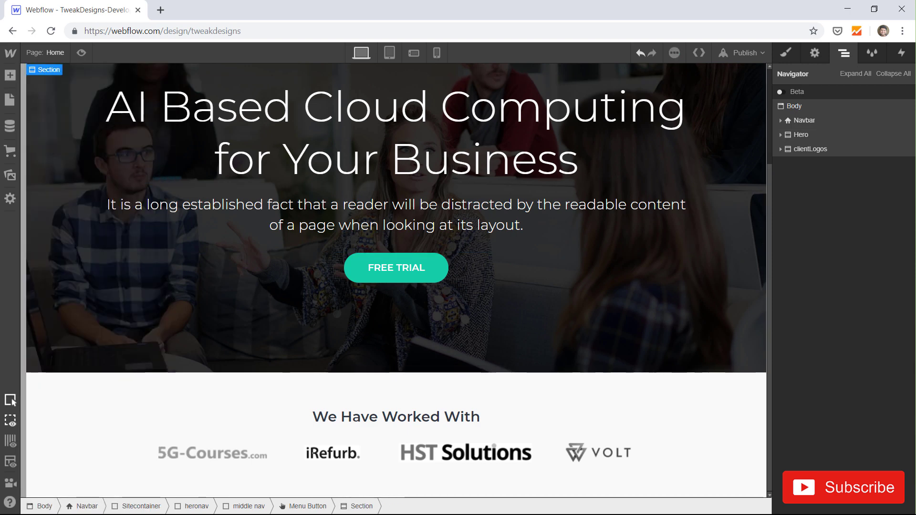
pyautogui.press('Escape')
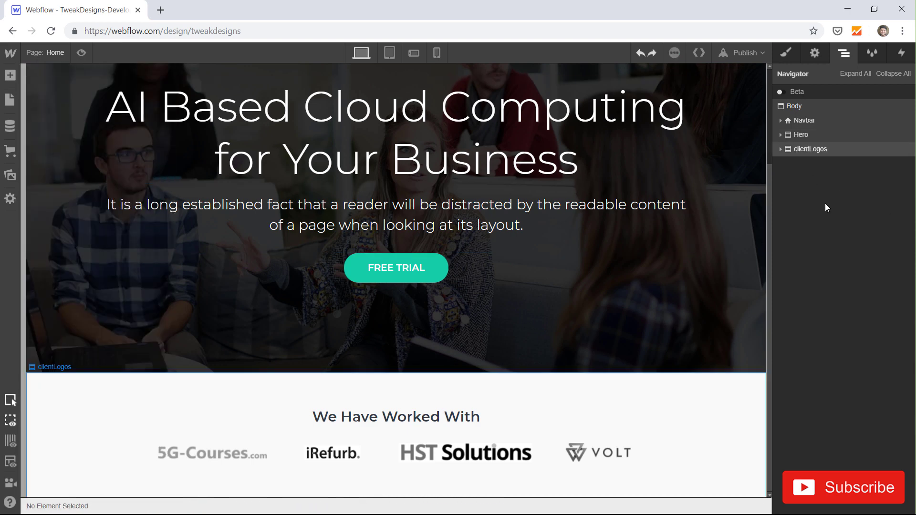
# Add a new section directly under the body, below clientLogos, and give it the class USP.
pyautogui.click(10, 75)
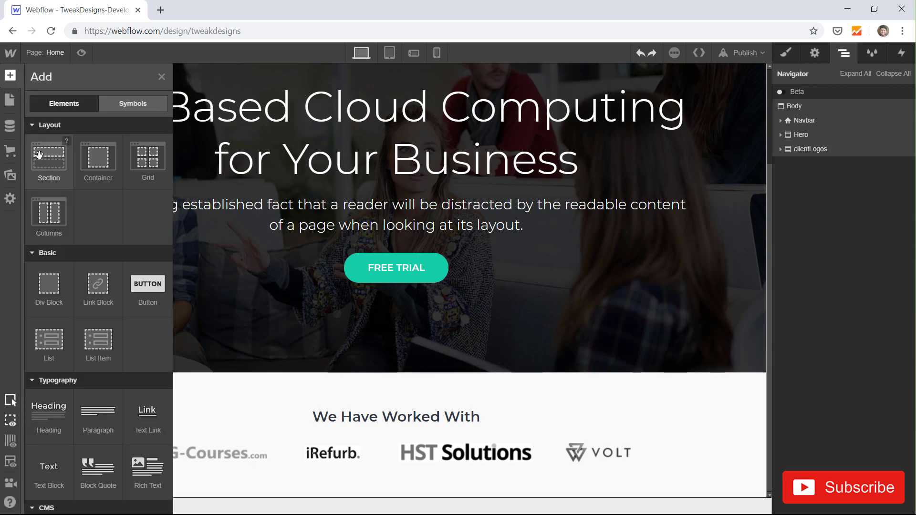
pyautogui.moveTo(48, 157); pyautogui.dragTo(795, 244)
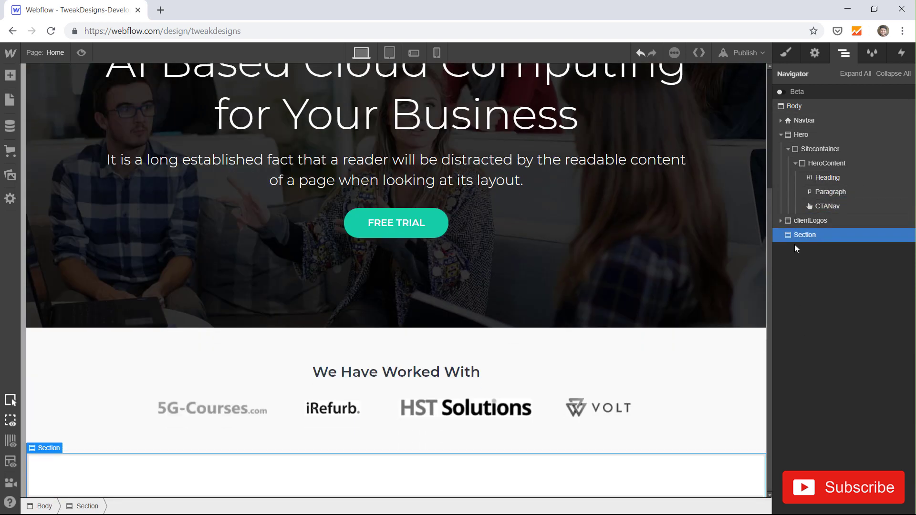
pyautogui.click(780, 134)
pyautogui.click(787, 53)
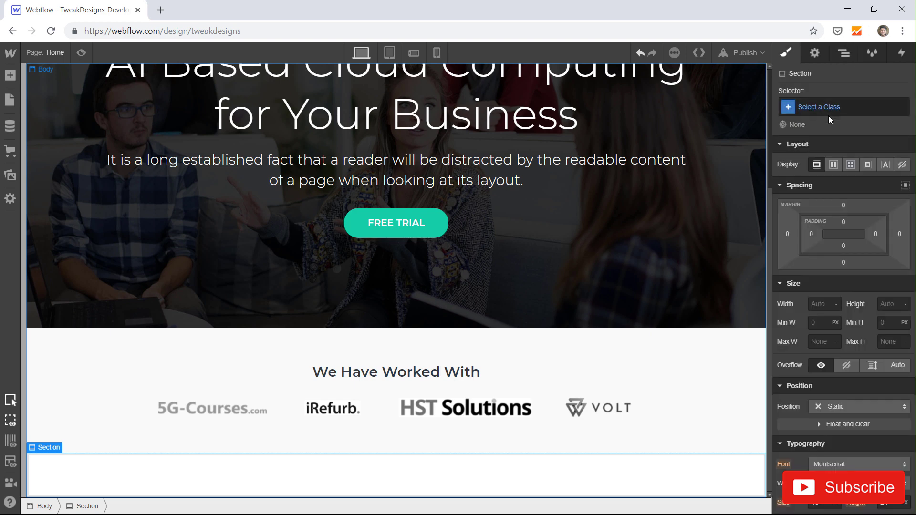
pyautogui.click(831, 107)
pyautogui.write('USP')
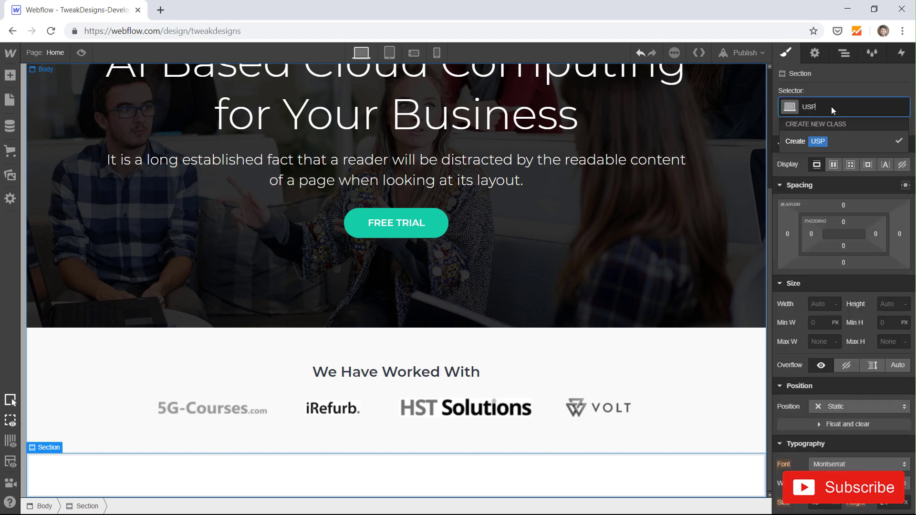
pyautogui.press('Return')
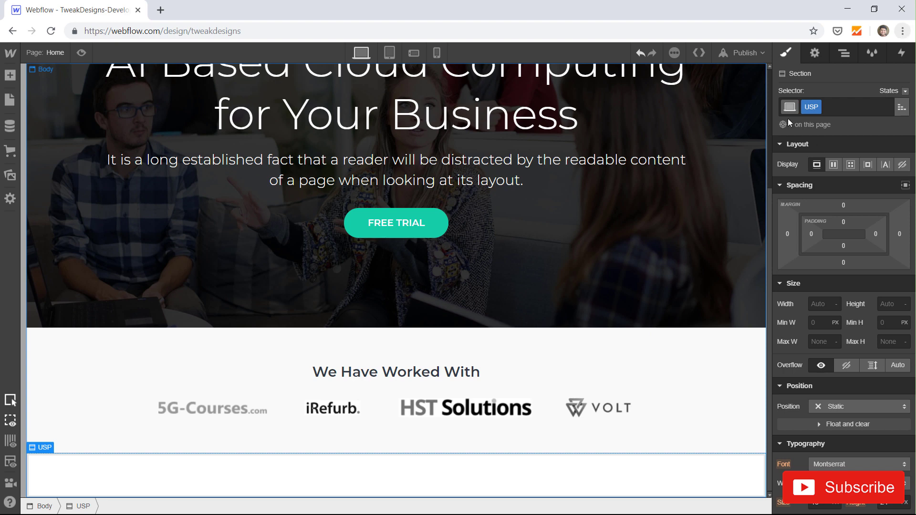
# Set the top and bottom padding of the USP section to 100 px.
pyautogui.click(844, 222)
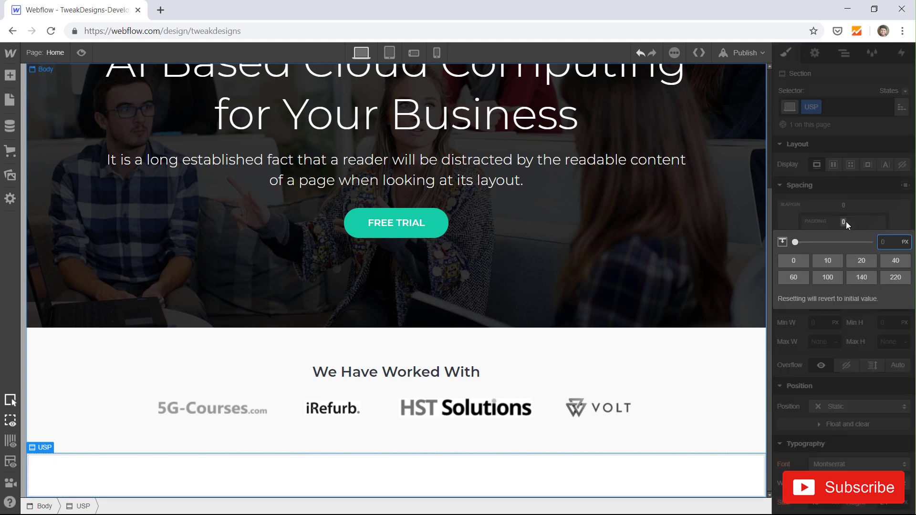
pyautogui.write('100')
pyautogui.press('Return')
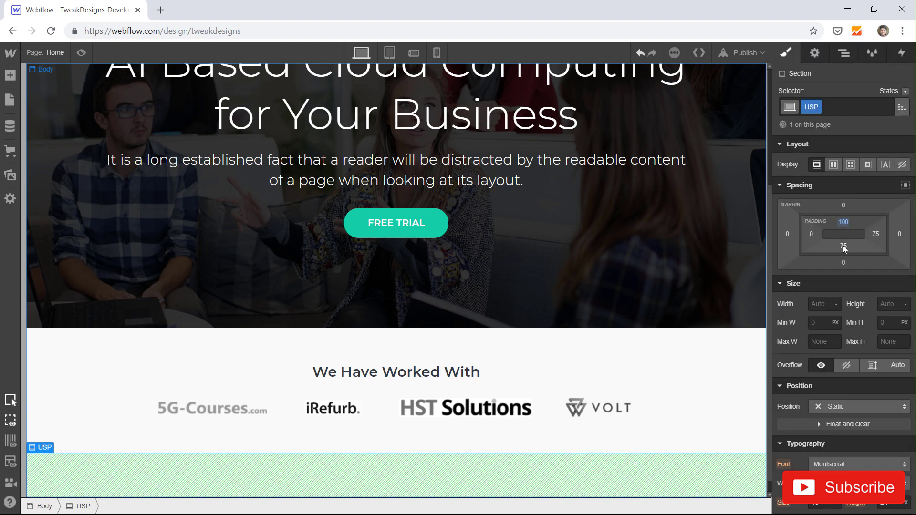
pyautogui.click(844, 246)
pyautogui.write('100')
pyautogui.press('Return')
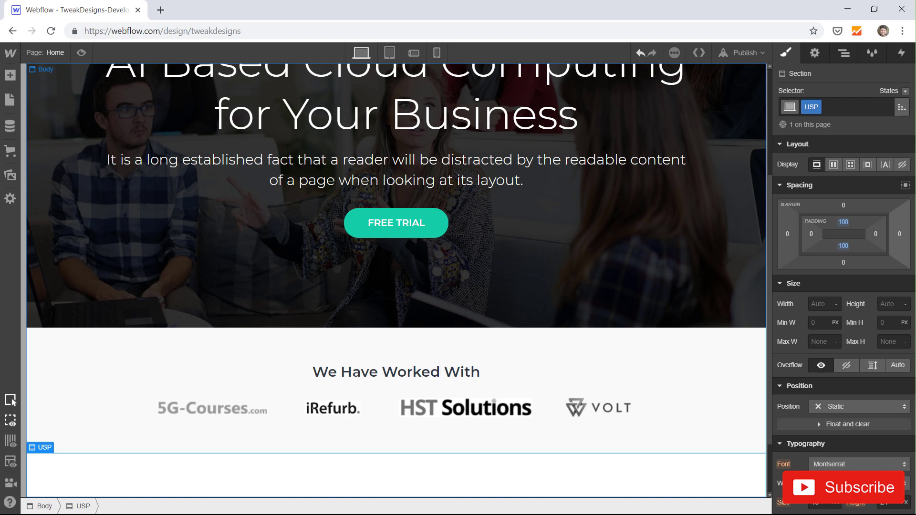
# Add a div block inside the USP section and apply the existing Sitecontainer class to it.
pyautogui.click(844, 52)
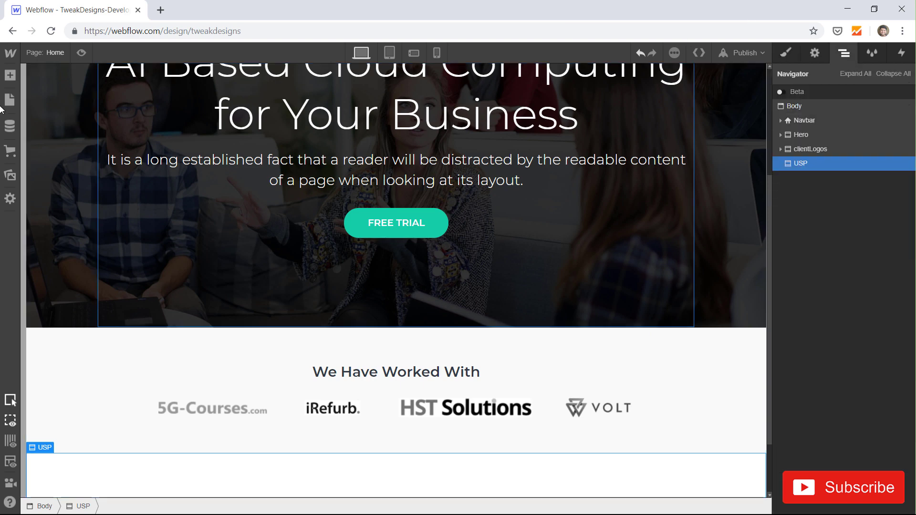
pyautogui.click(10, 75)
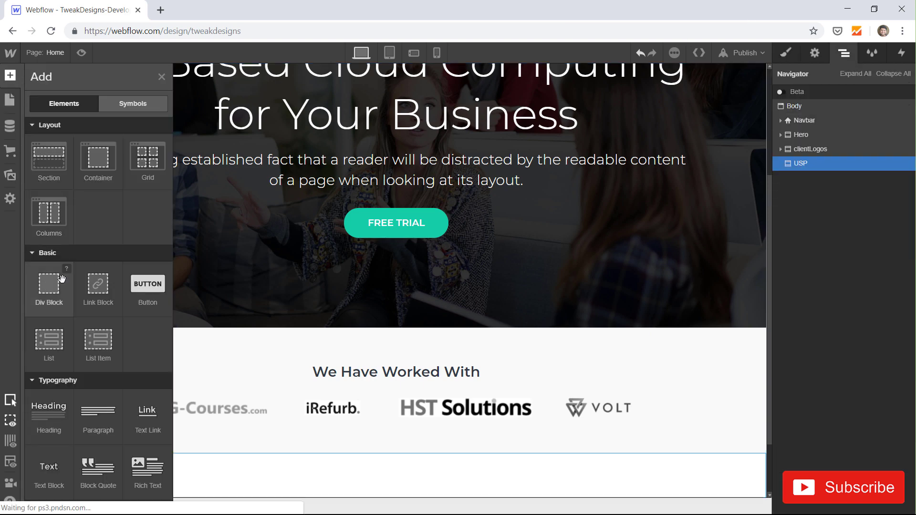
pyautogui.click(49, 287)
pyautogui.click(781, 163)
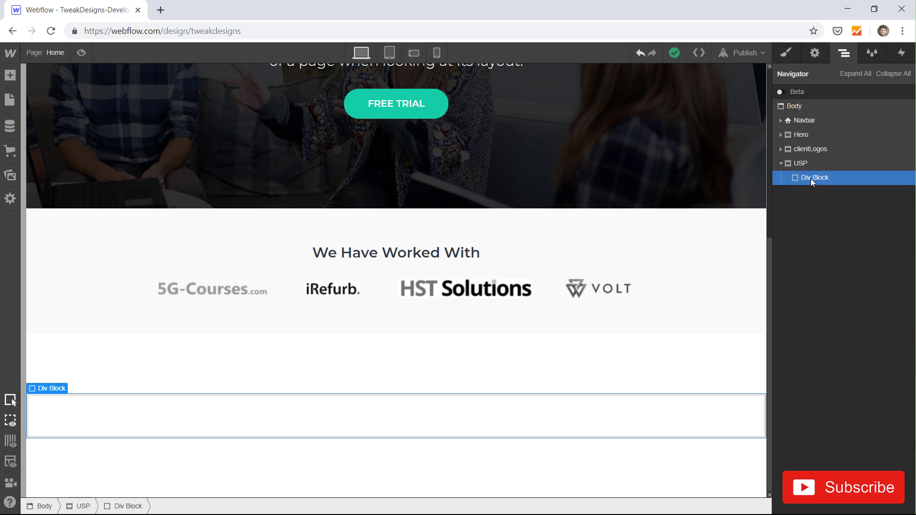
pyautogui.click(792, 52)
pyautogui.click(835, 108)
pyautogui.write('site')
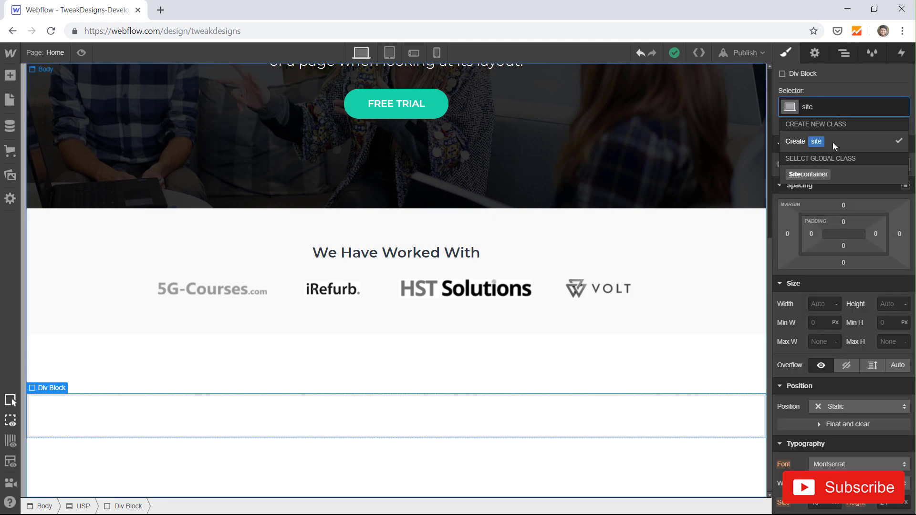
pyautogui.click(809, 172)
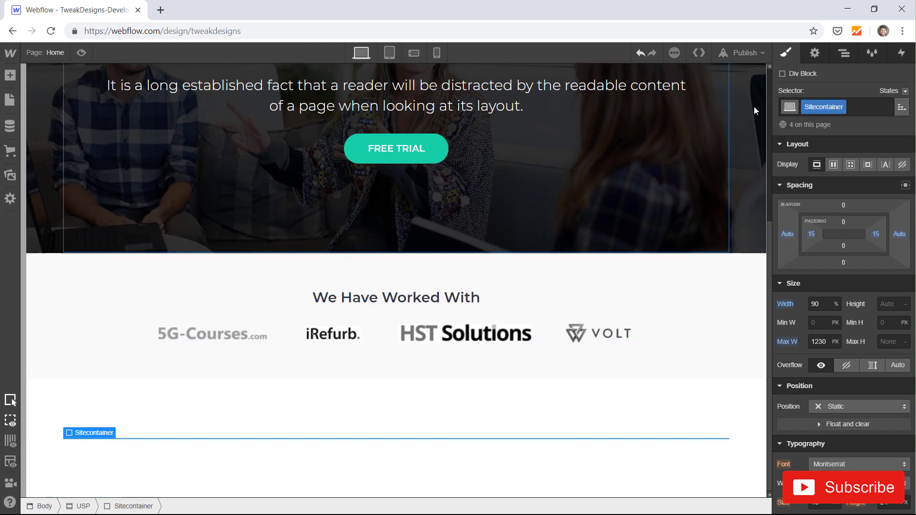
# Insert an H1 heading inside the USP section's Sitecontainer.
pyautogui.click(844, 53)
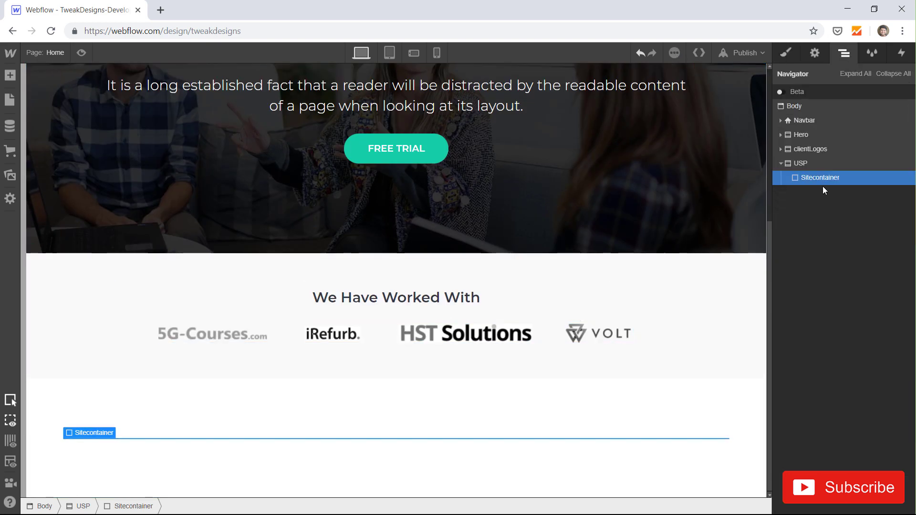
pyautogui.click(10, 75)
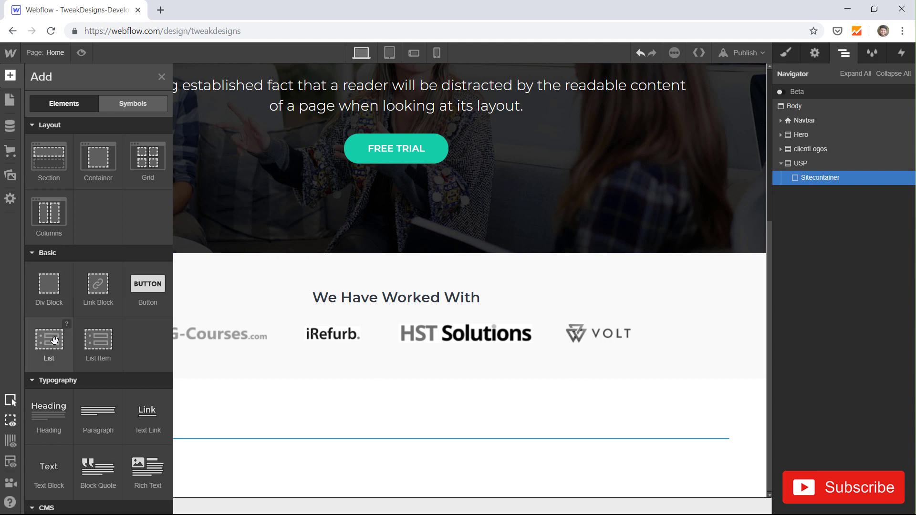
pyautogui.click(45, 417)
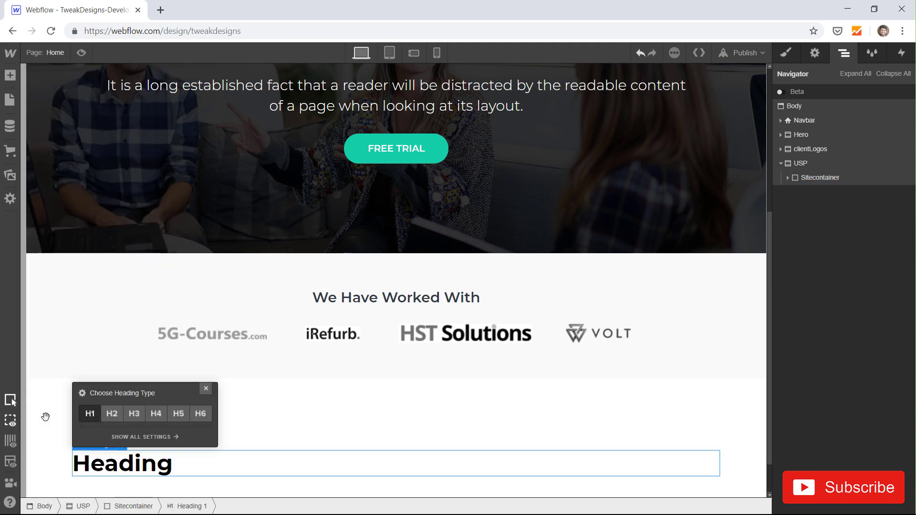
# Set the text alignment of the USP section to center.
pyautogui.click(805, 163)
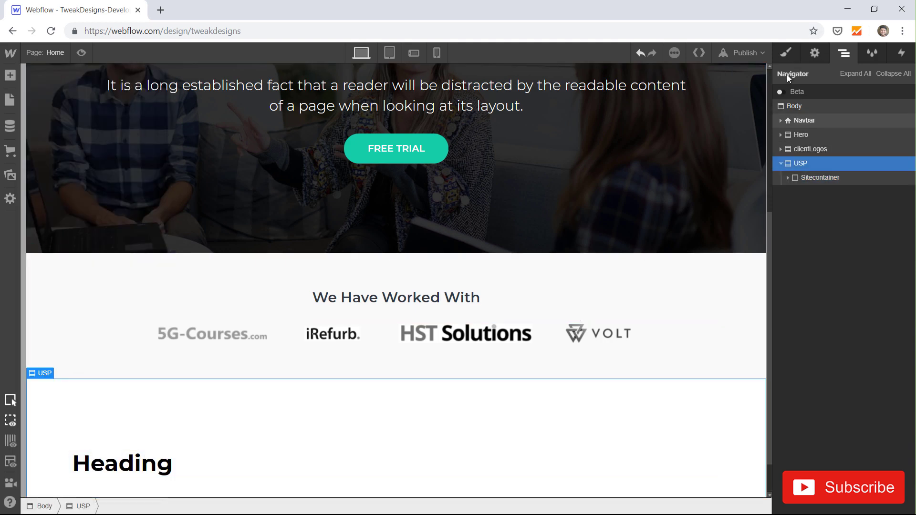
pyautogui.click(786, 52)
pyautogui.scroll(-3, 840, 337)
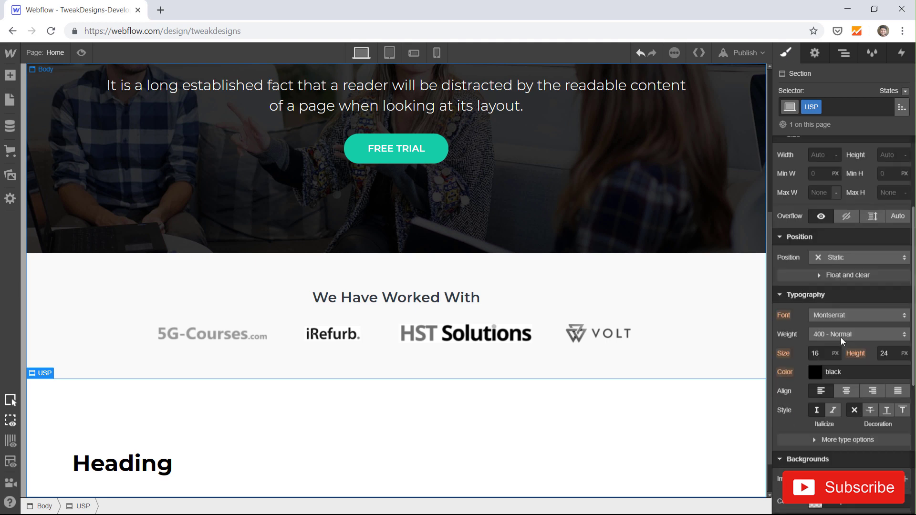
pyautogui.scroll(-2, 857, 322)
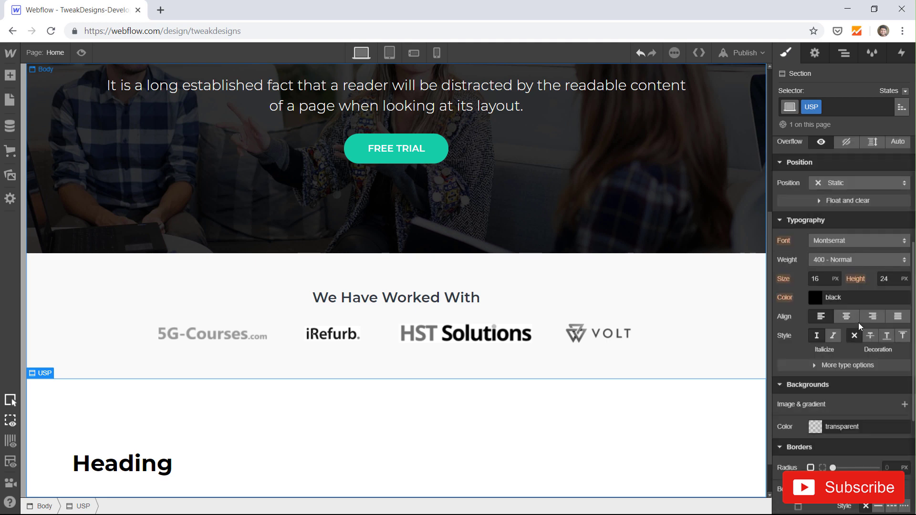
pyautogui.click(852, 316)
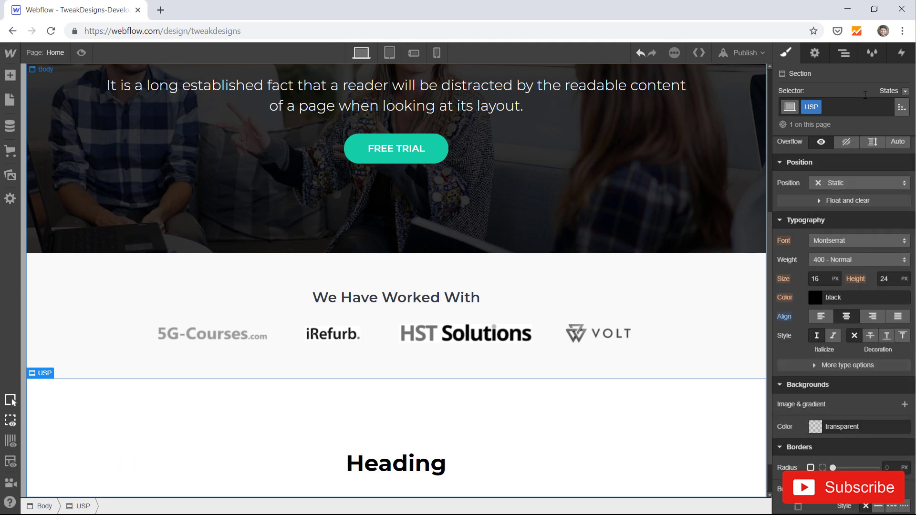
# Set the font size of the H1 heading inside the USP section's Sitecontainer to 40 px.
pyautogui.click(844, 52)
pyautogui.click(821, 177)
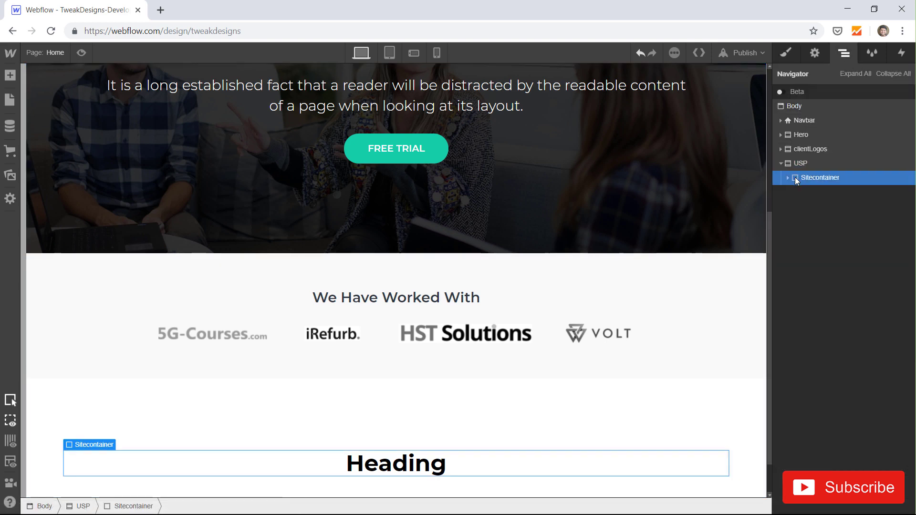
pyautogui.click(788, 178)
pyautogui.click(821, 196)
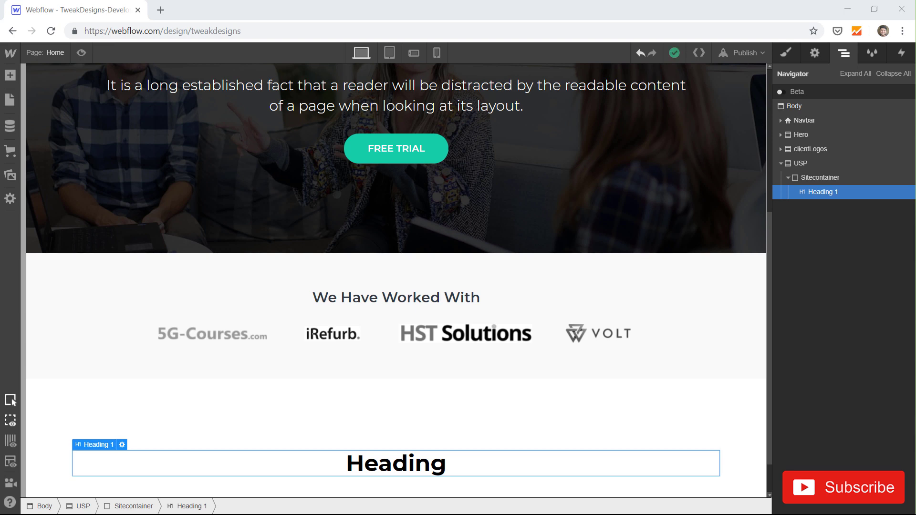
pyautogui.click(786, 52)
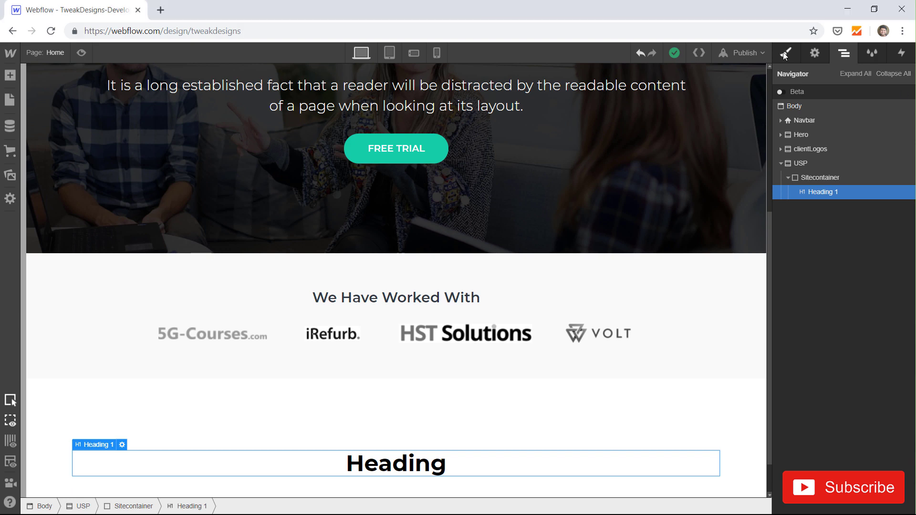
pyautogui.scroll(-3, 820, 324)
pyautogui.click(826, 280)
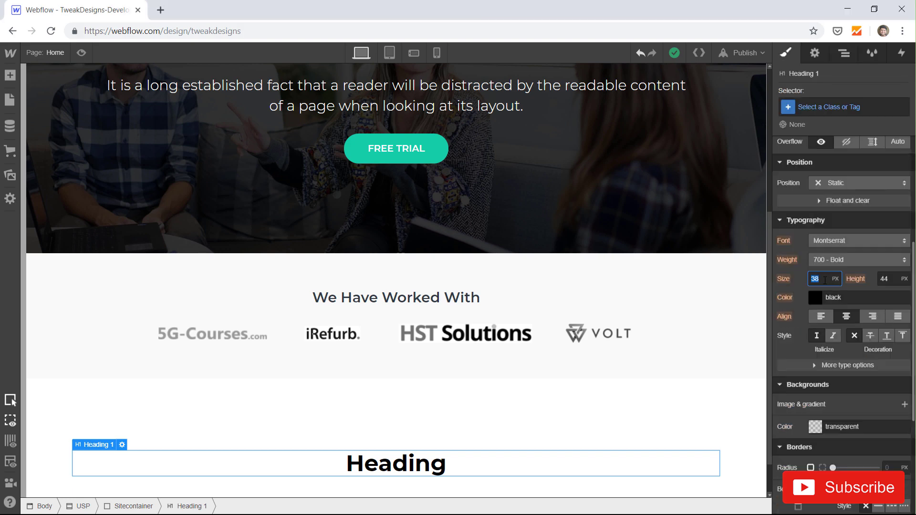
pyautogui.press('Return')
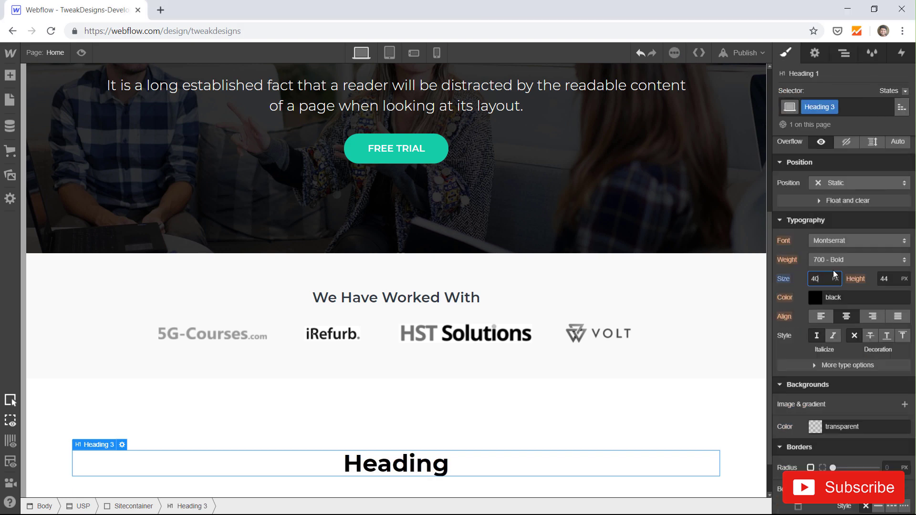
# Set the USP heading's font weight to 700 - Bold and its line height to 49 px.
pyautogui.click(838, 262)
pyautogui.click(838, 262)
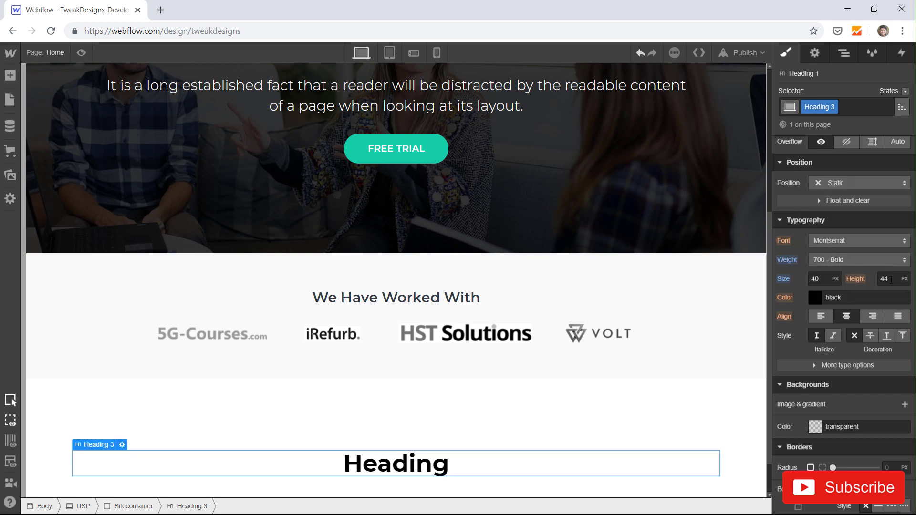
pyautogui.click(891, 280)
pyautogui.write('49')
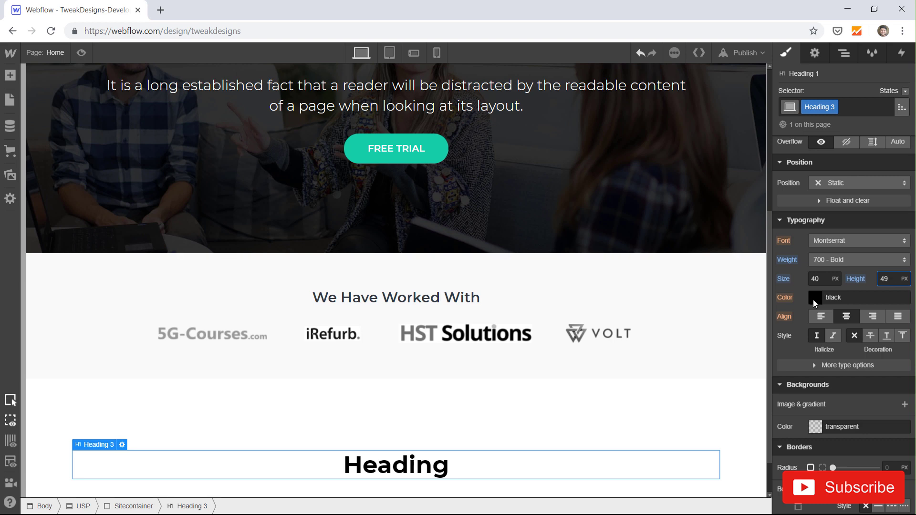
# Try Dark Slate Grey and then black as the text color of the USP section's heading.
pyautogui.click(813, 298)
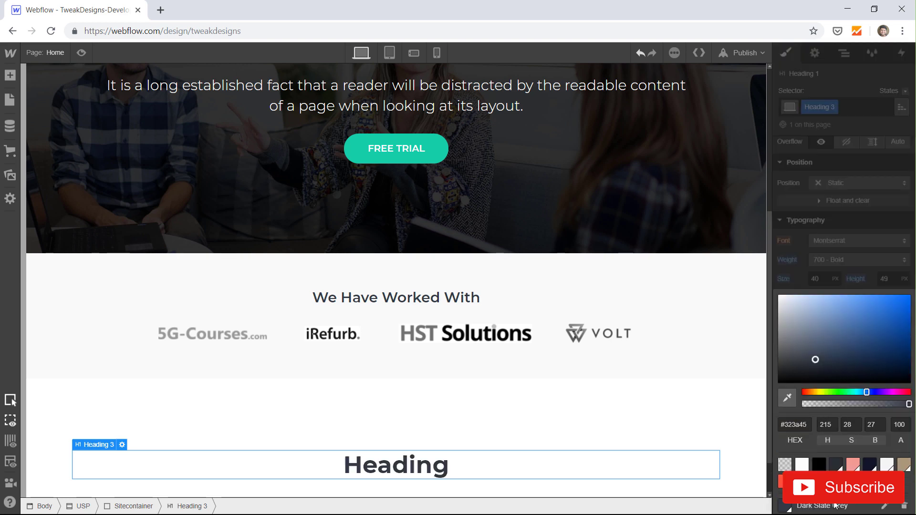
pyautogui.click(594, 423)
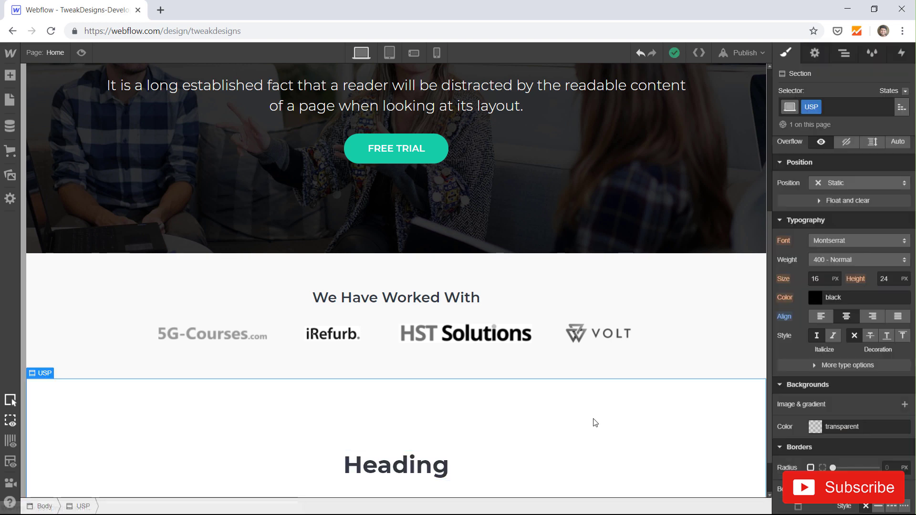
pyautogui.click(466, 458)
pyautogui.scroll(-2, 830, 356)
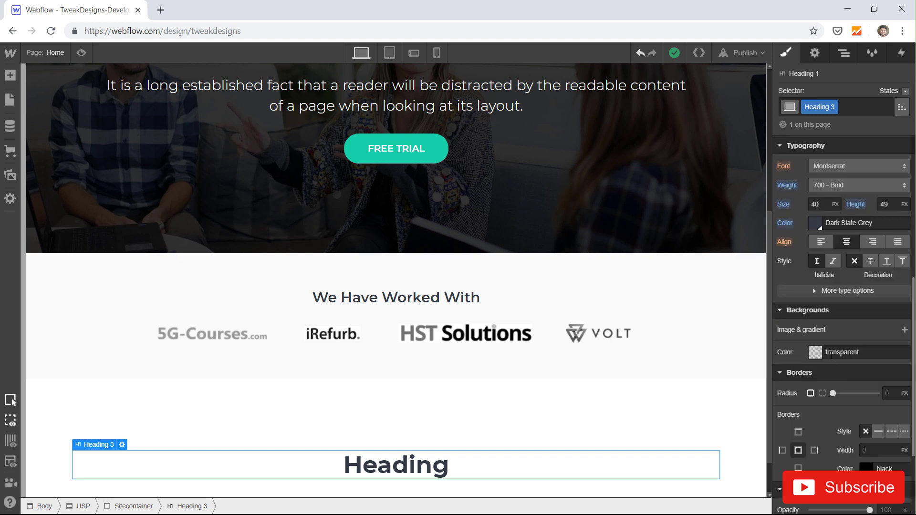
pyautogui.click(815, 223)
pyautogui.moveTo(797, 279); pyautogui.dragTo(730, 397)
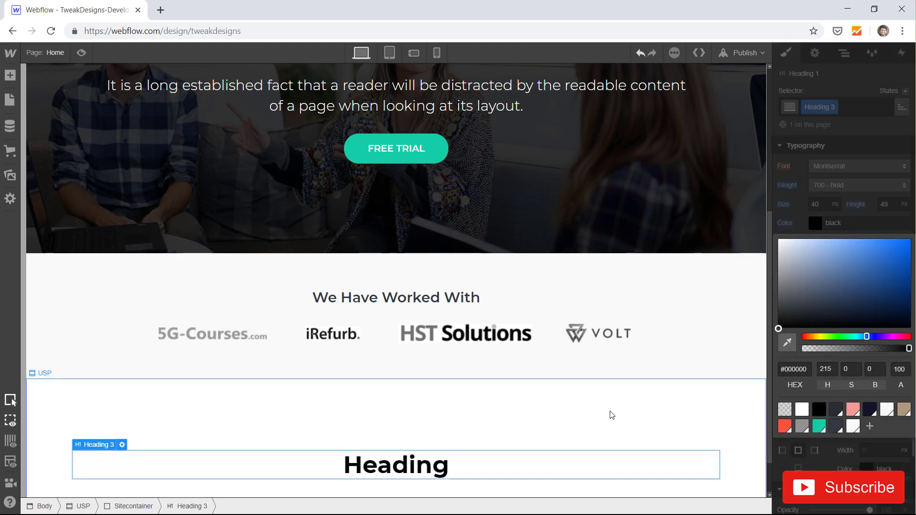
pyautogui.click(606, 412)
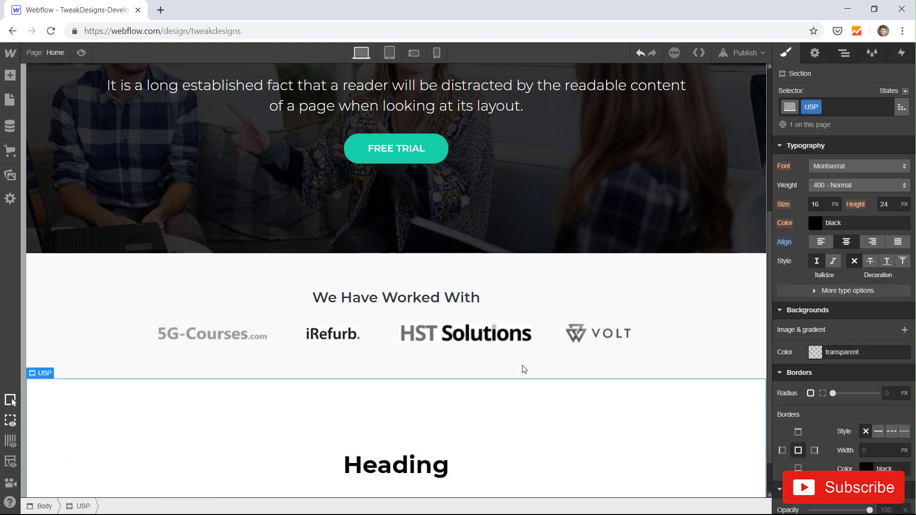
# Set the text color of the "We Have Worked With" heading to black.
pyautogui.click(467, 304)
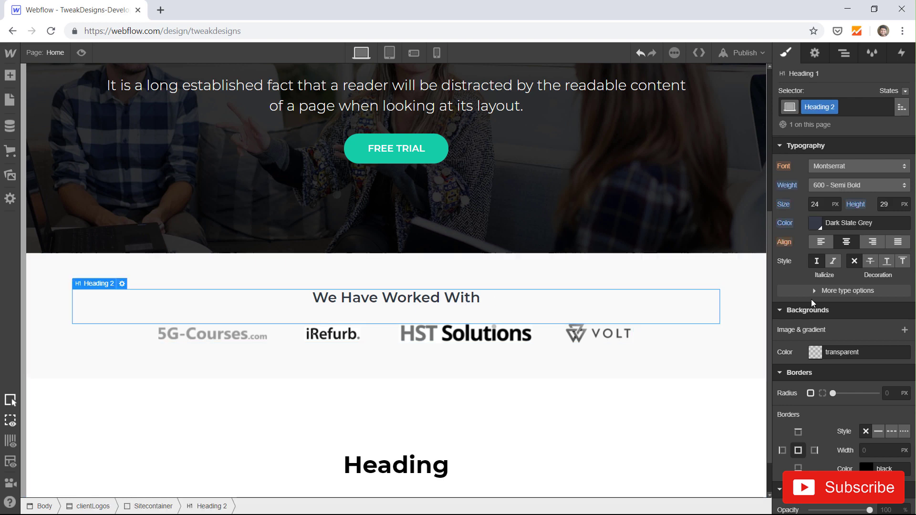
pyautogui.click(815, 223)
pyautogui.click(815, 283)
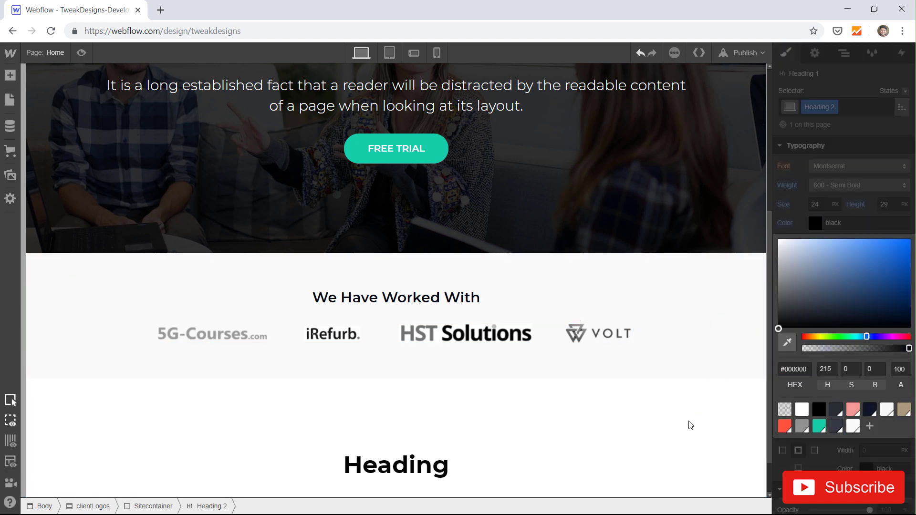
pyautogui.click(687, 422)
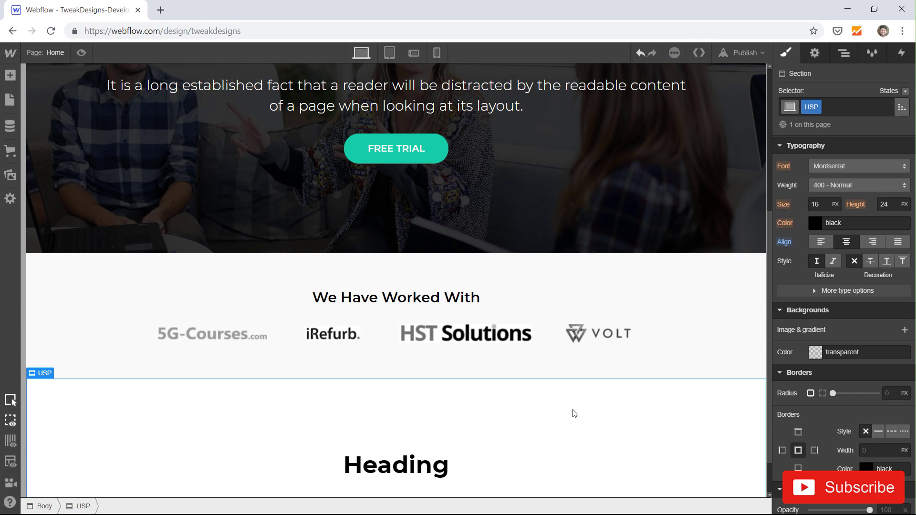
# Replace the USP section's heading text with "Benefits of The Product".
pyautogui.scroll(-1, 575, 414)
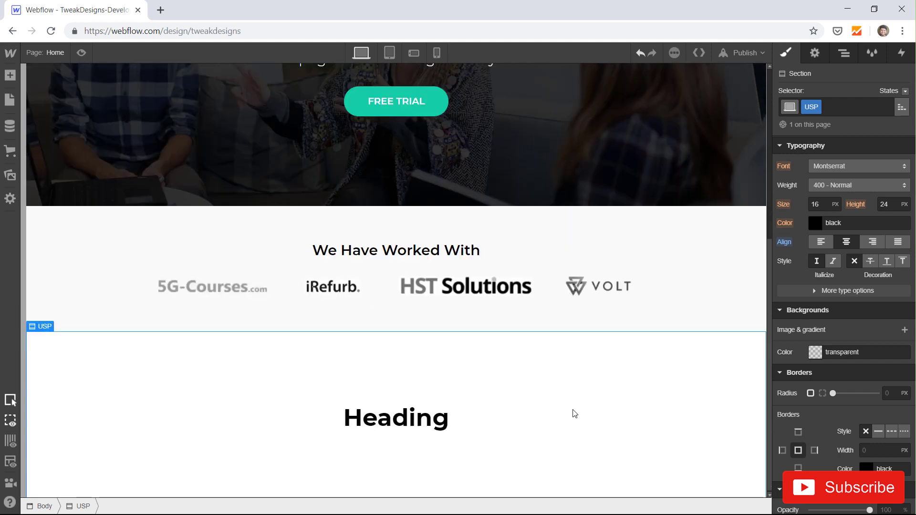
pyautogui.click(474, 424)
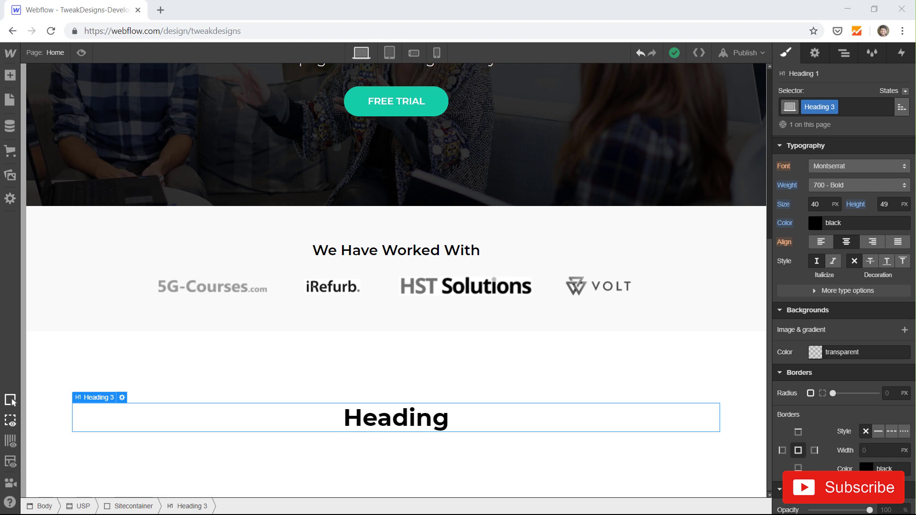
pyautogui.click(396, 419)
pyautogui.doubleClick(401, 423)
pyautogui.write('Benefits of The Product')
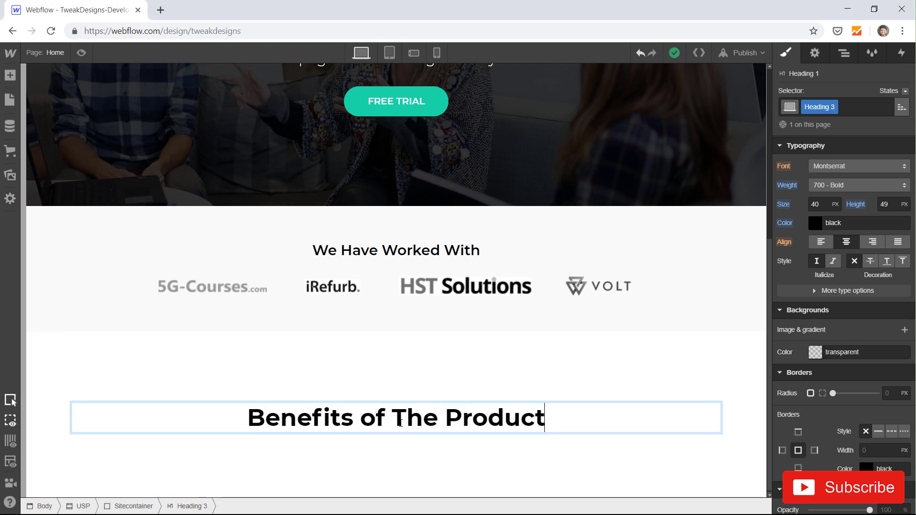
pyautogui.press('Escape')
# Set the text color of the "Benefits of The Product" and "We Have Worked With" headings to Dark Slate Grey.
pyautogui.scroll(2, 828, 344)
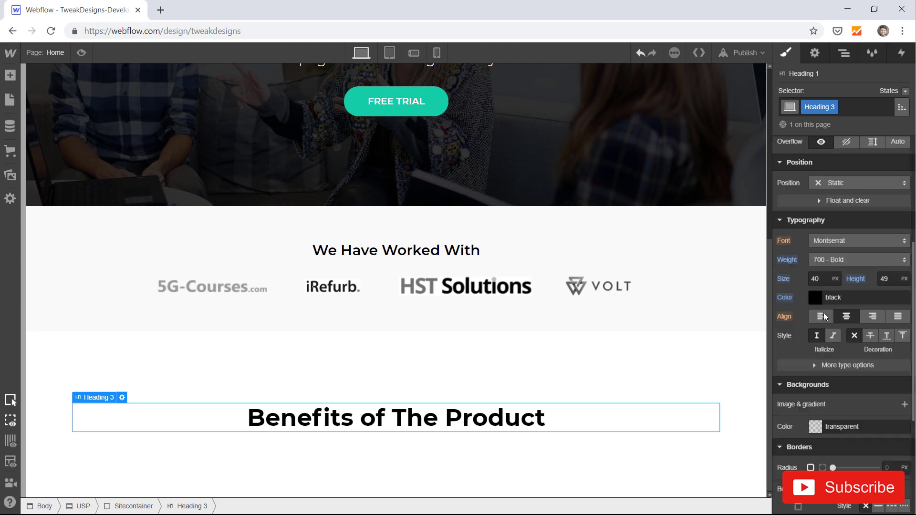
pyautogui.click(815, 297)
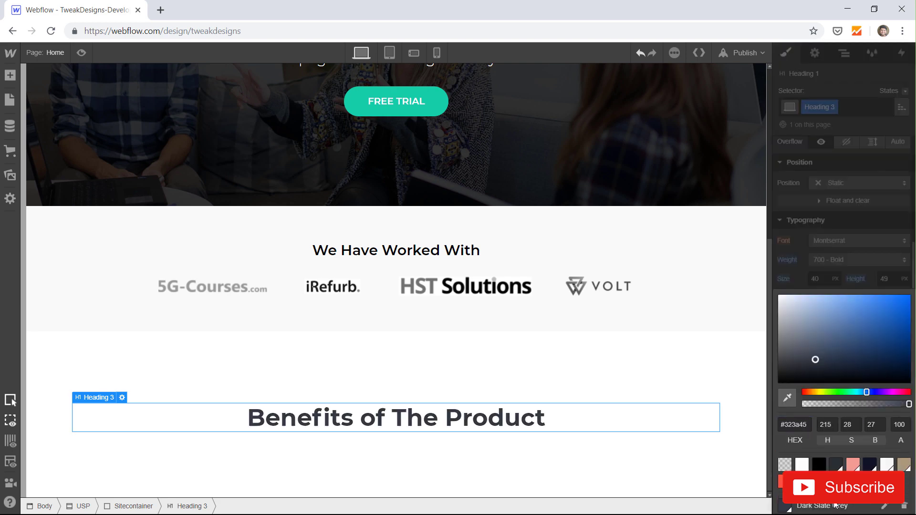
pyautogui.click(439, 254)
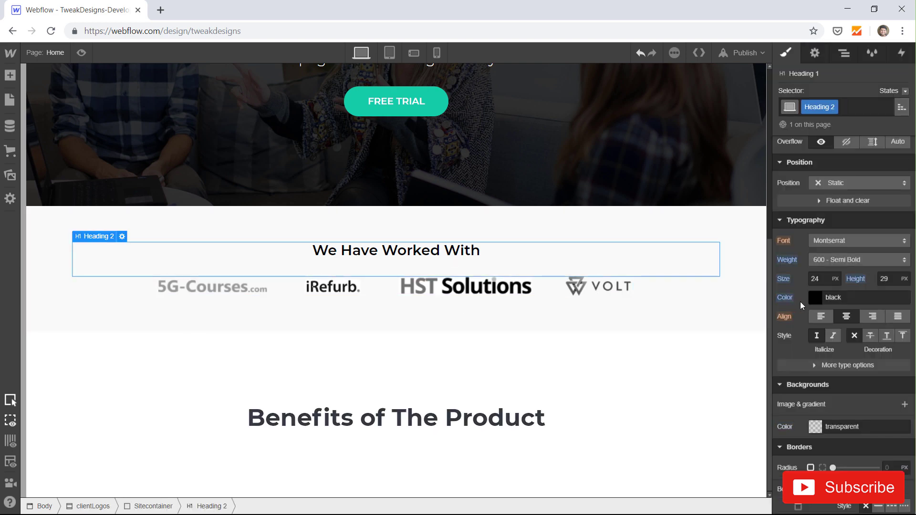
pyautogui.click(818, 297)
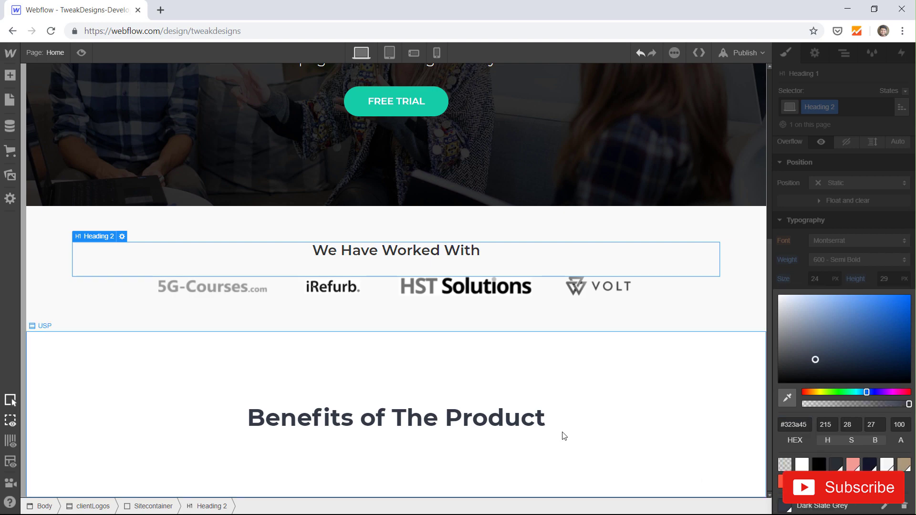
pyautogui.click(562, 429)
pyautogui.scroll(6, 562, 431)
pyautogui.scroll(-6, 563, 435)
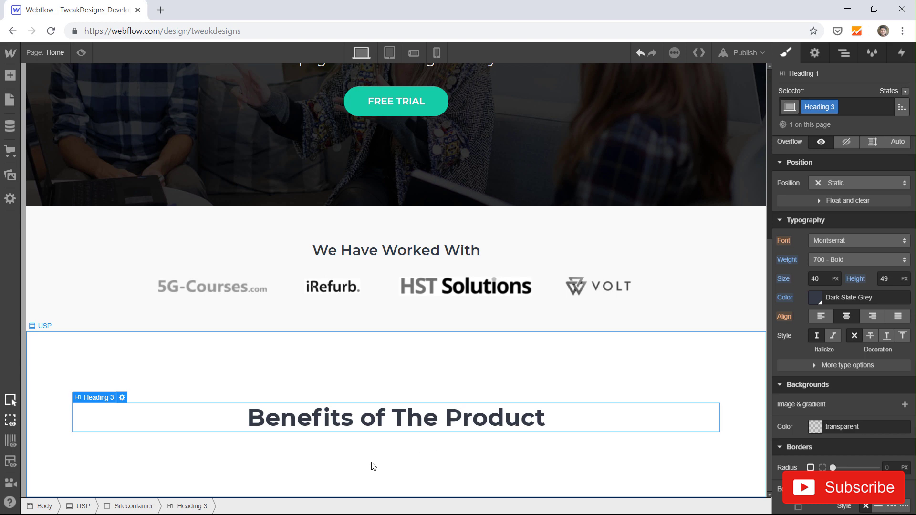
# Add a paragraph directly below the "Benefits of The Product" heading in the USP section's Sitecontainer.
pyautogui.click(842, 55)
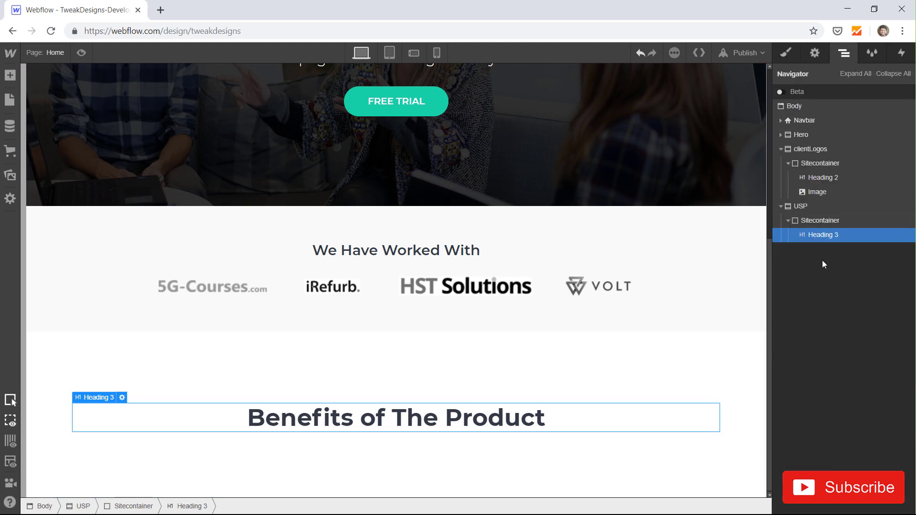
pyautogui.click(10, 74)
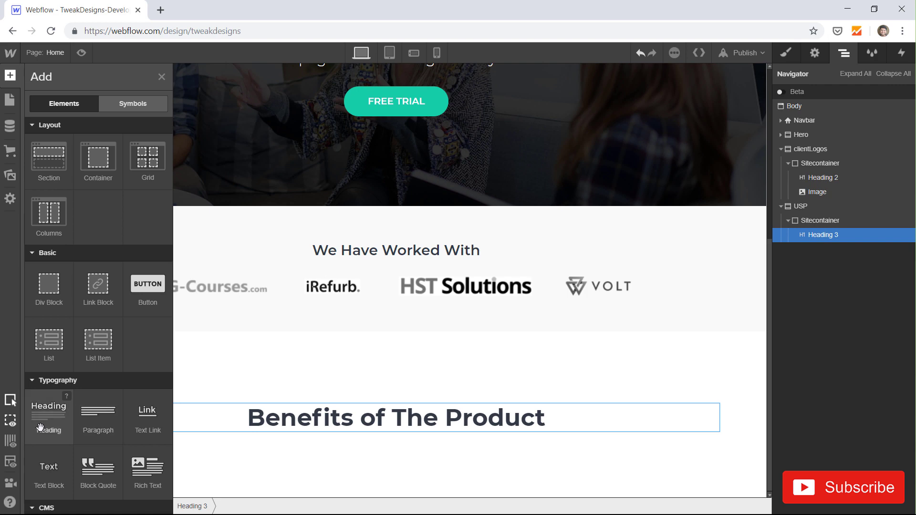
pyautogui.click(101, 420)
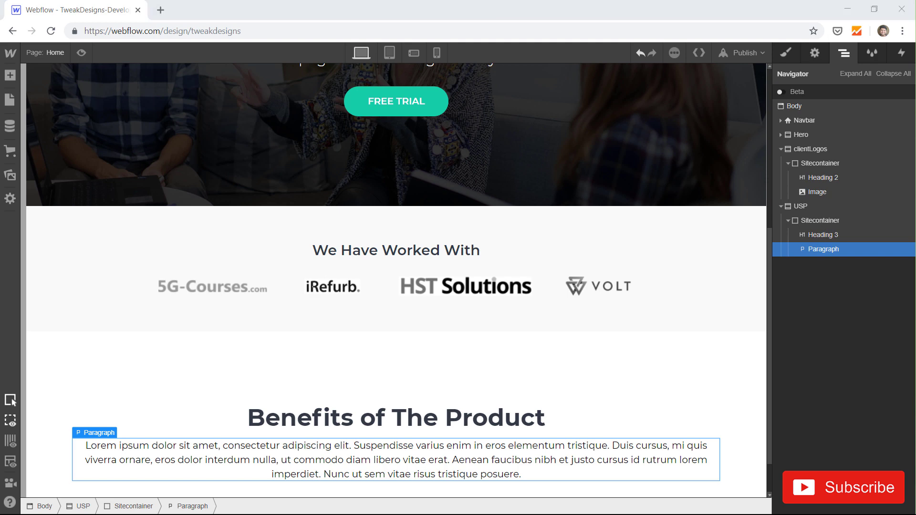
# Rewrite the paragraph as "It is a long established fact that a reader will be distracted by the readable content of a page when looking at its layout.".
pyautogui.click(385, 461)
pyautogui.doubleClick(384, 462)
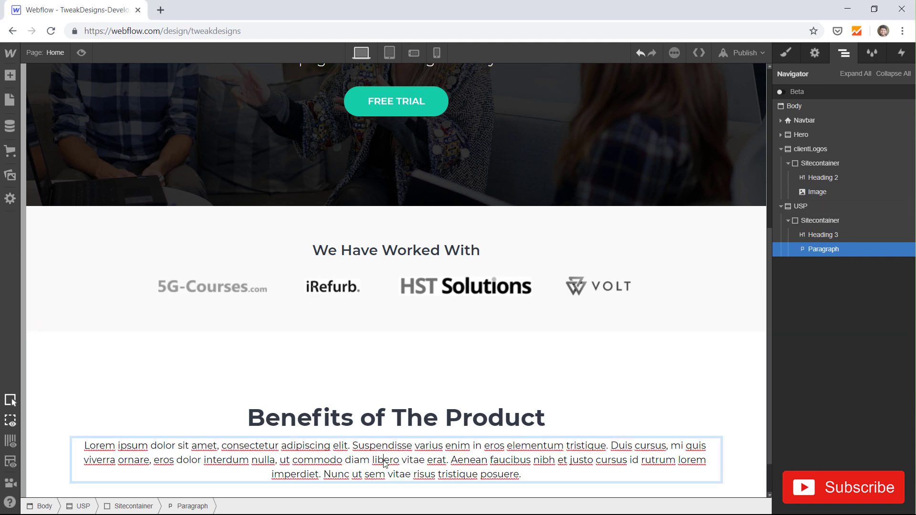
pyautogui.hotkey('ctrl', 'a')
pyautogui.write('It is a long established fact that a reader will be distracted by the readable content of a page when looking at its layout.')
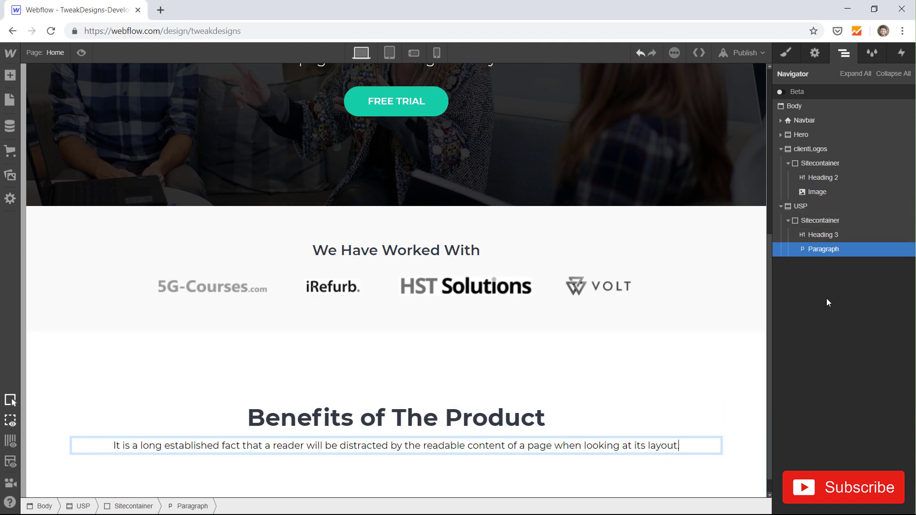
pyautogui.press('Escape')
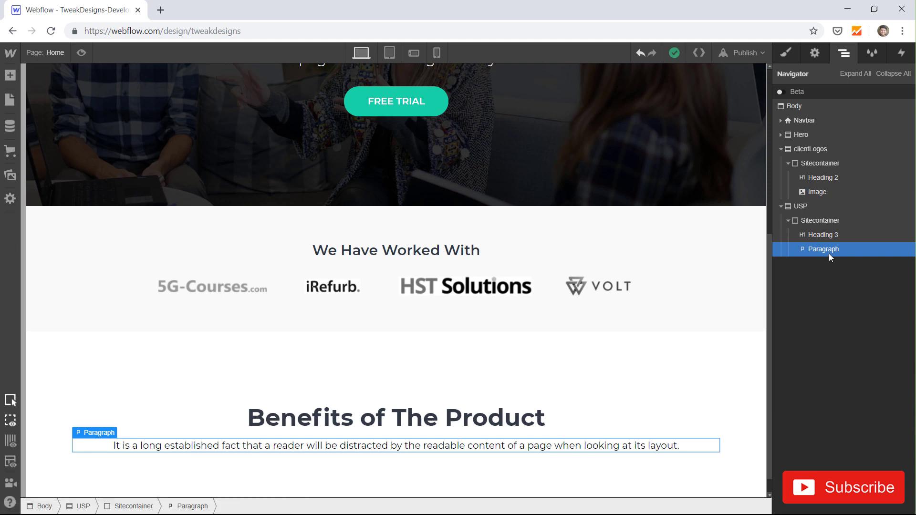
# Set the USP paragraph's maximum width to 812 px and center it horizontally with automatic side margins.
pyautogui.press('s')
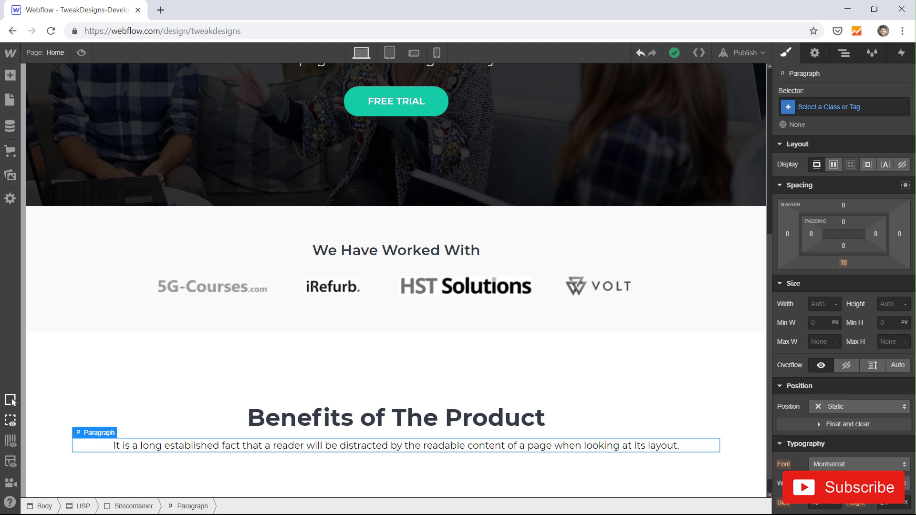
pyautogui.click(822, 342)
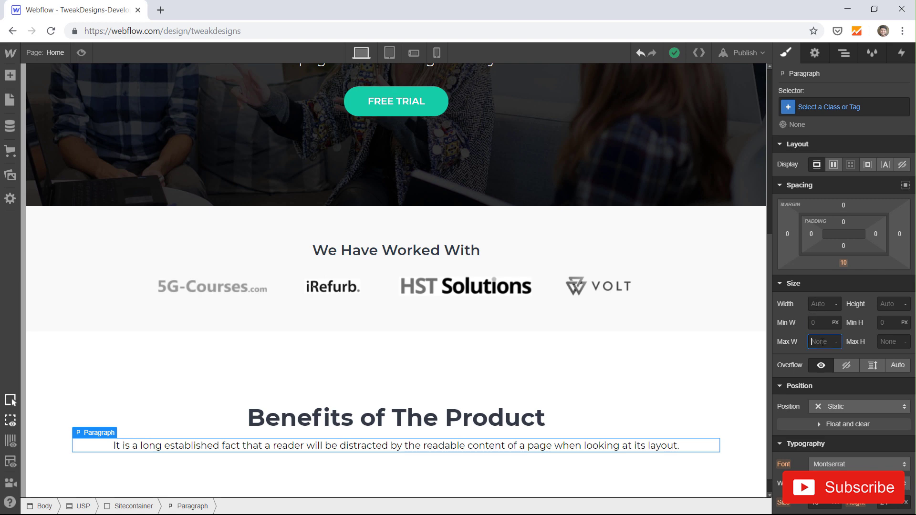
pyautogui.press('Return')
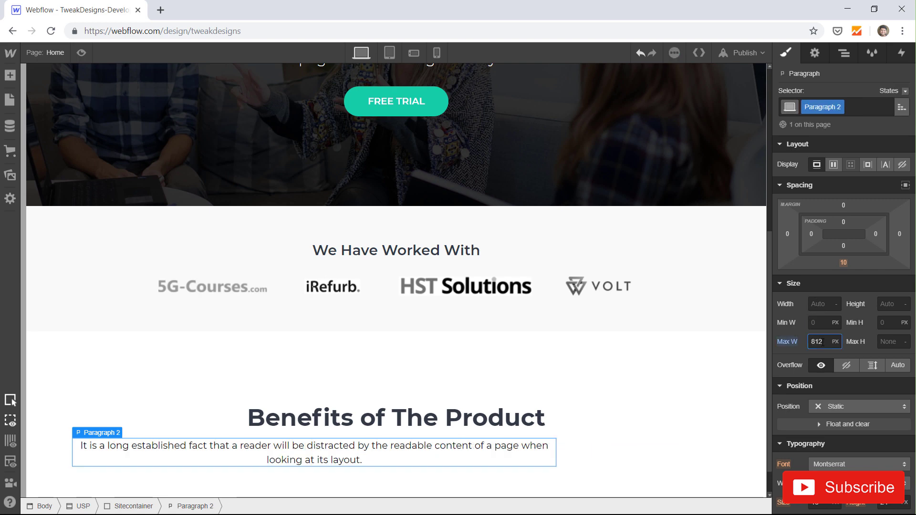
pyautogui.click(906, 187)
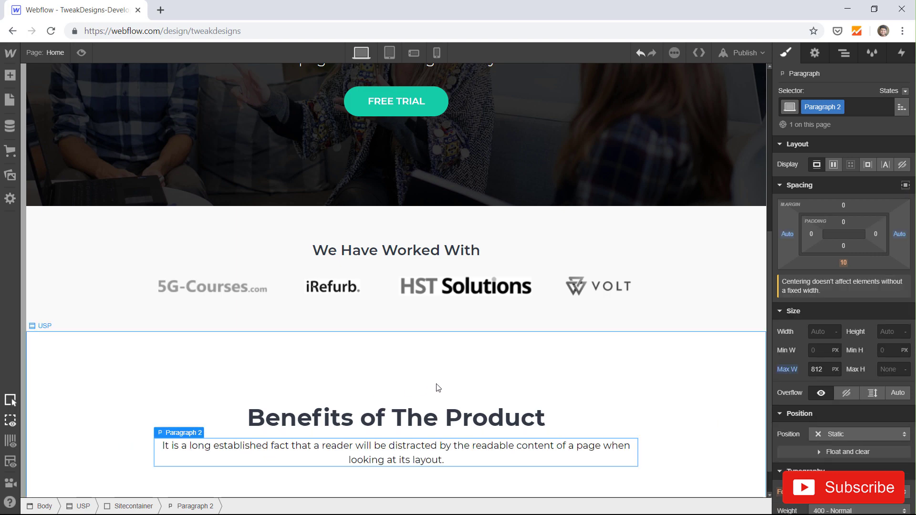
pyautogui.scroll(5, 439, 387)
pyautogui.scroll(-5, 438, 388)
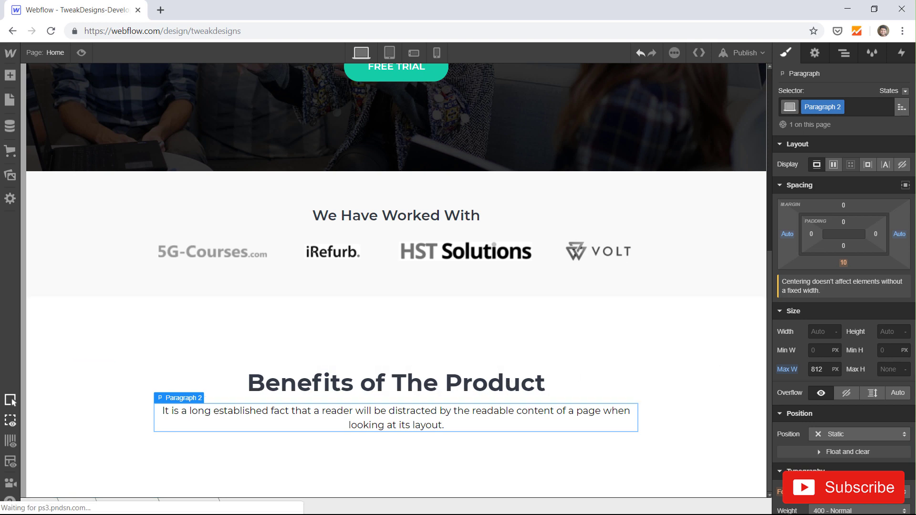
# Switch to Adobe XD and examine the "Benefits of The Product" section in the landing page mockup.
pyautogui.hotkey('alt', 'Tab')
pyautogui.moveTo(355, 25); pyautogui.dragTo(309, 31)
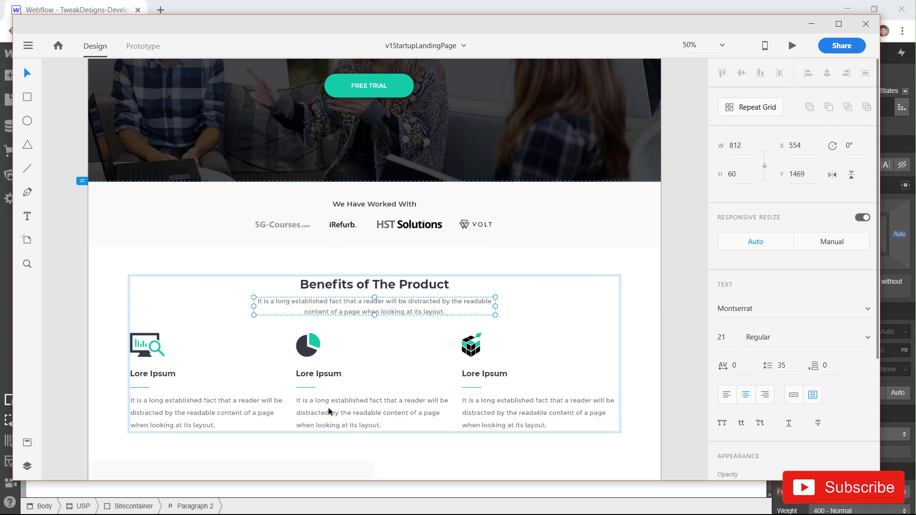
# Examine the three-column layout of icons, headings and text in the mockup's benefits section, and return to Webflow.
pyautogui.click(357, 454)
pyautogui.click(366, 421)
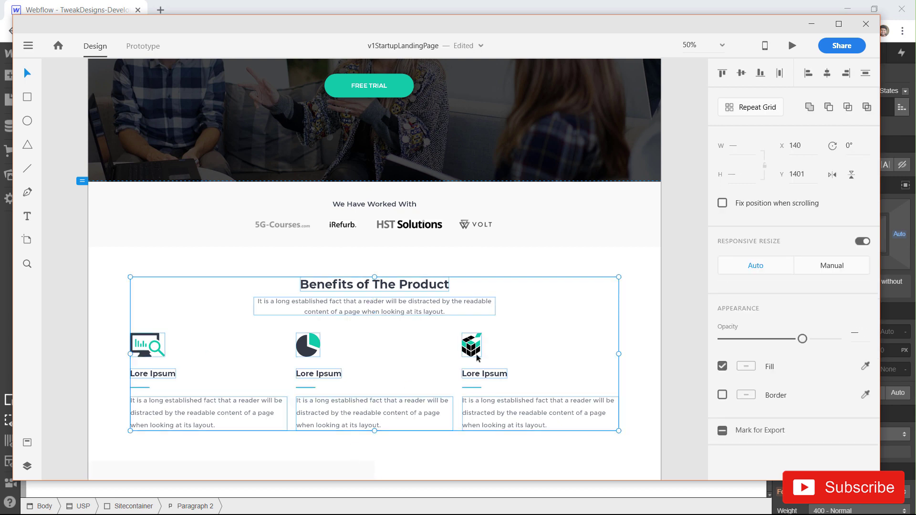
pyautogui.click(668, 286)
pyautogui.click(358, 309)
pyautogui.click(353, 287)
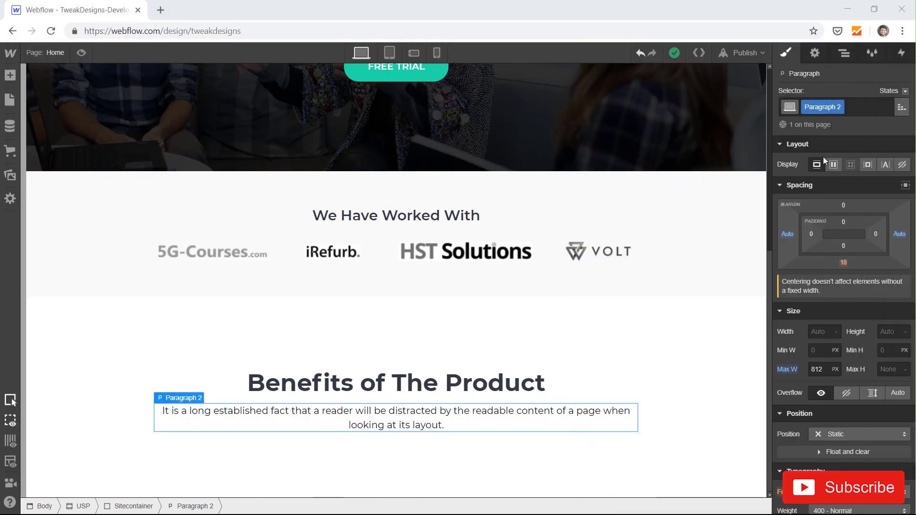
# Add a div block below the intro paragraph in the USP section's Sitecontainer and give it the class gridContainer.
pyautogui.scroll(-5, 823, 156)
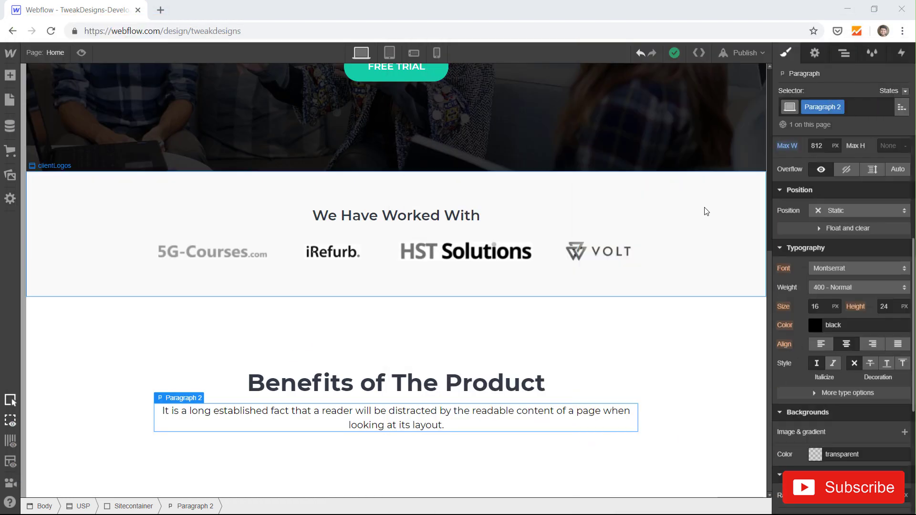
pyautogui.click(844, 56)
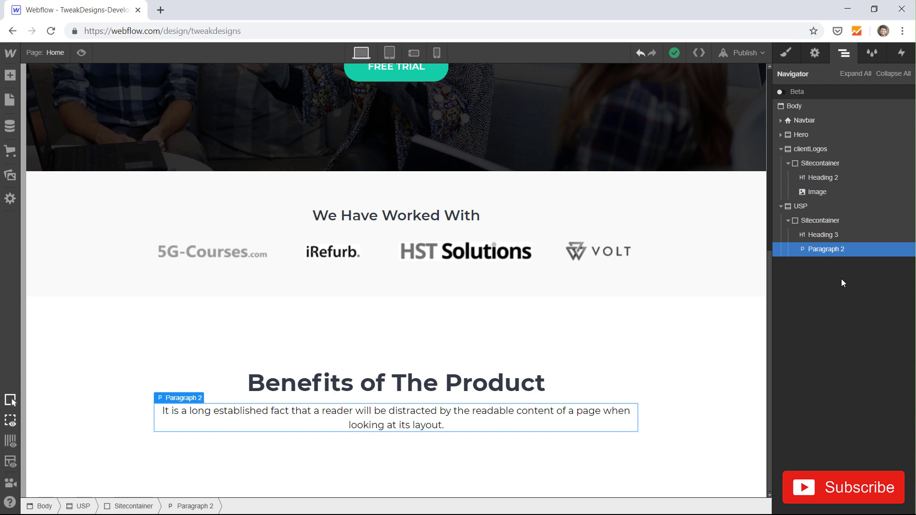
pyautogui.click(13, 80)
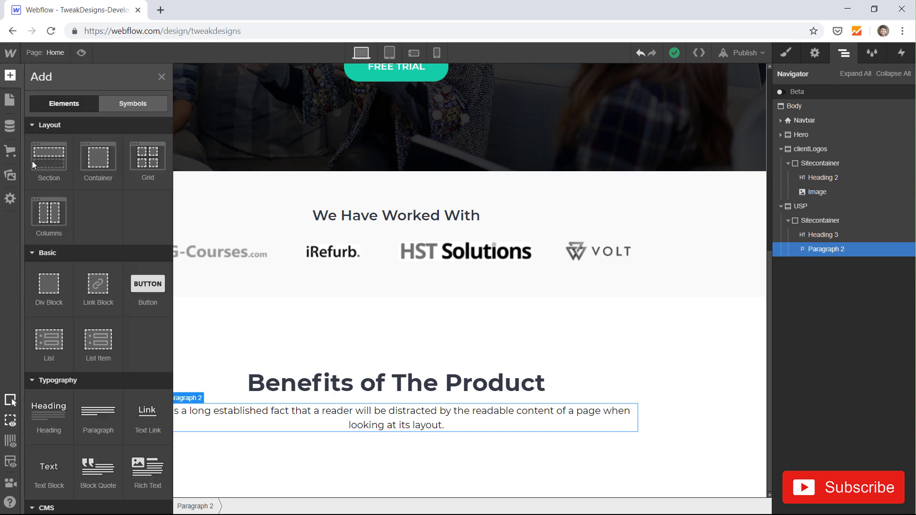
pyautogui.moveTo(50, 300); pyautogui.dragTo(815, 277)
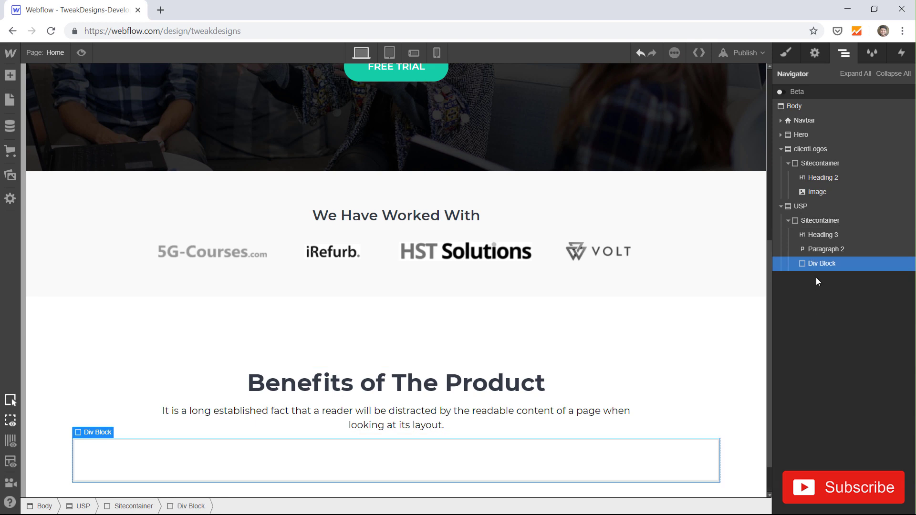
pyautogui.click(788, 53)
pyautogui.click(835, 107)
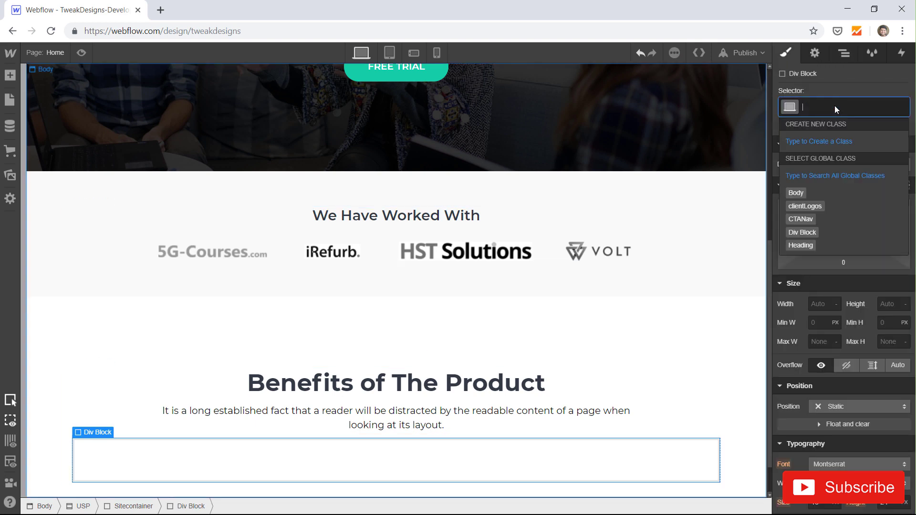
pyautogui.write('gridContainer')
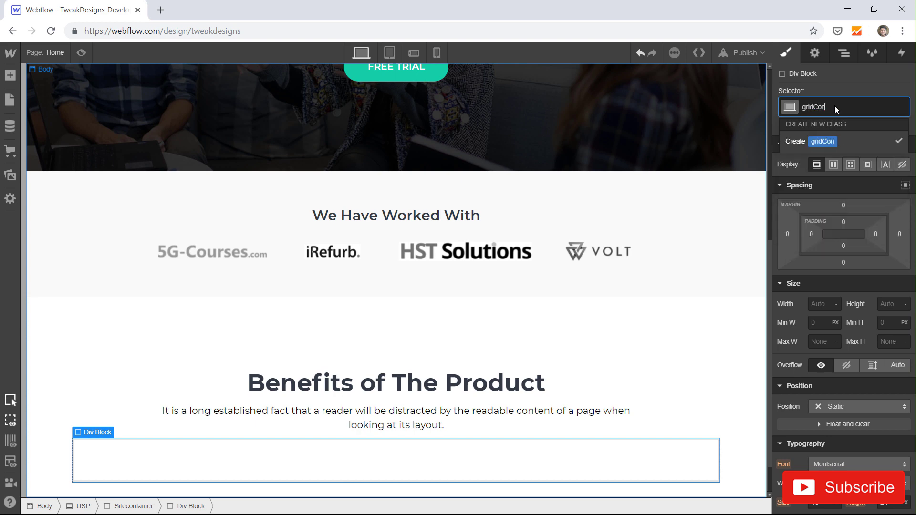
pyautogui.press('Return')
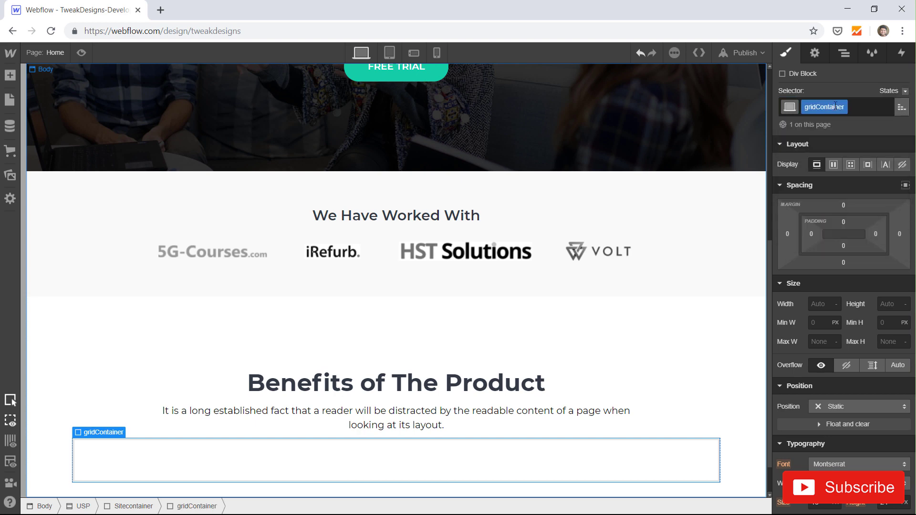
# Add a grid to the USP section with its default tracks and nest it inside the gridContainer div.
pyautogui.click(844, 52)
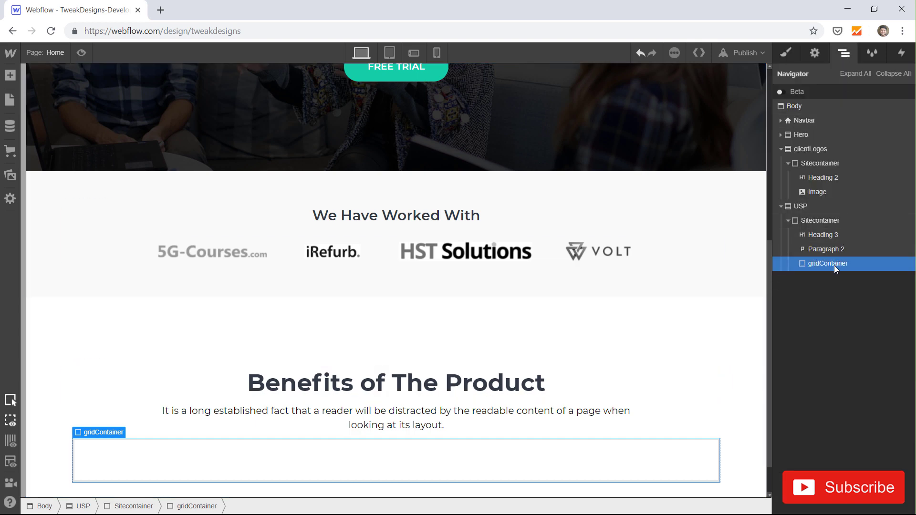
pyautogui.click(10, 76)
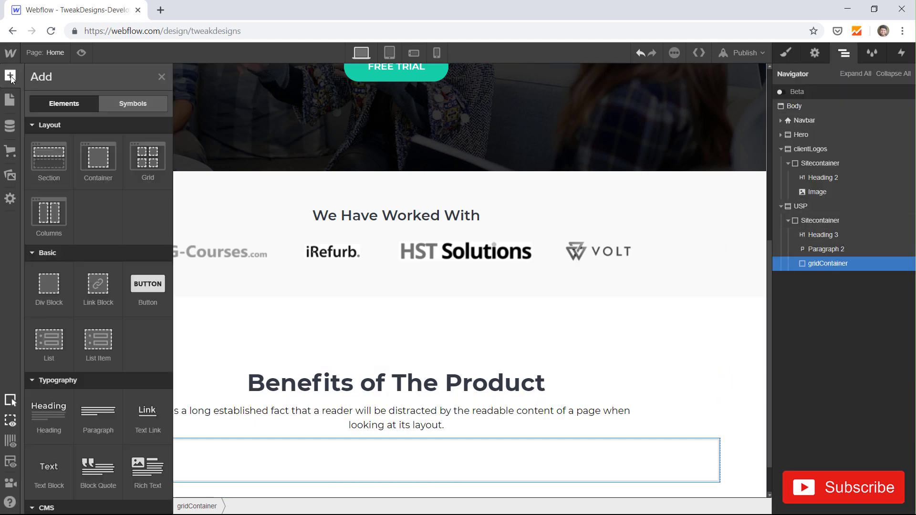
pyautogui.moveTo(490, 253); pyautogui.dragTo(812, 285)
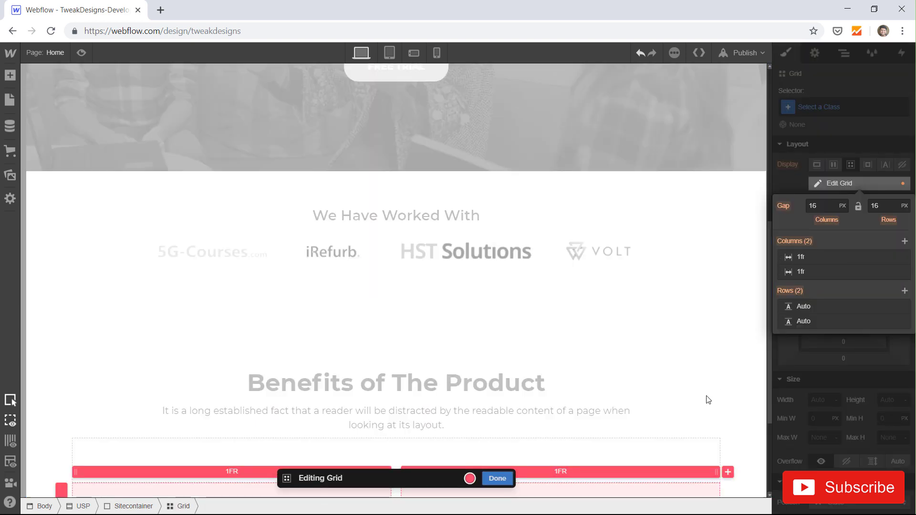
pyautogui.click(497, 478)
pyautogui.click(843, 54)
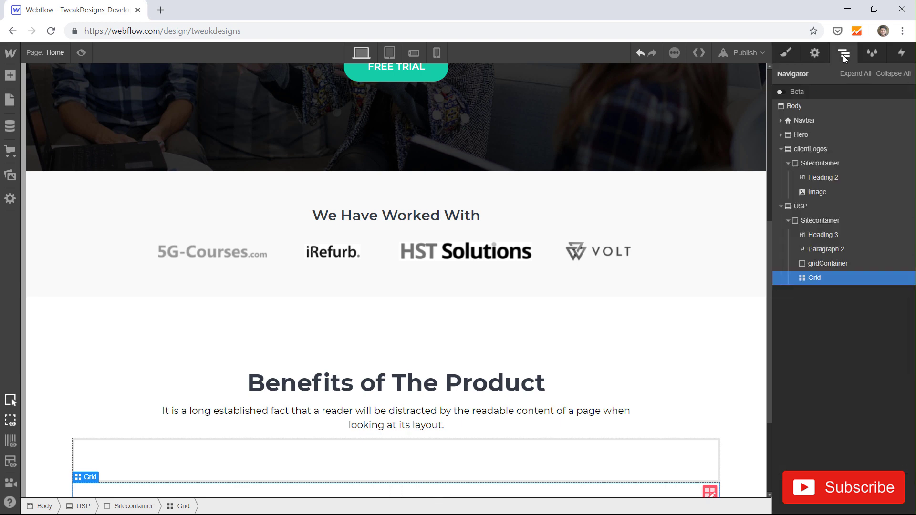
pyautogui.moveTo(832, 270); pyautogui.dragTo(829, 271)
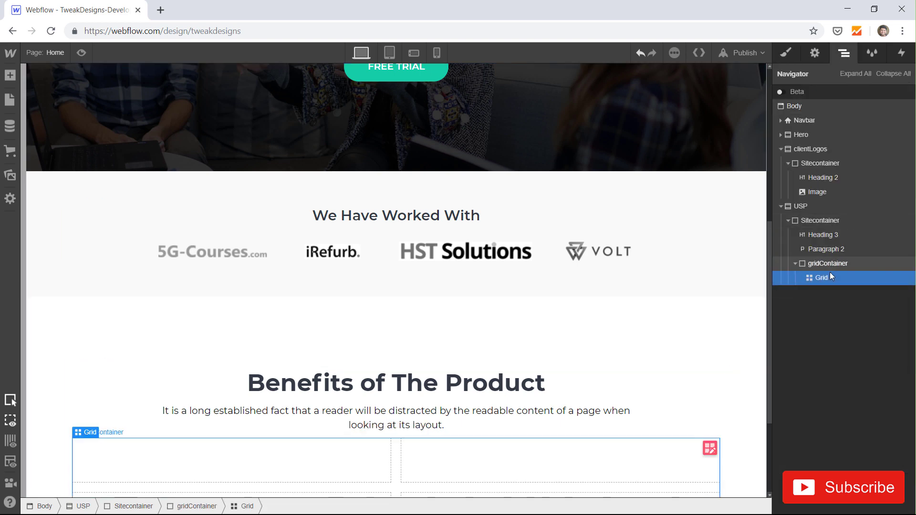
# Configure the grid with three 1fr columns, one auto row and a 30 px column gap.
pyautogui.scroll(-2, 659, 339)
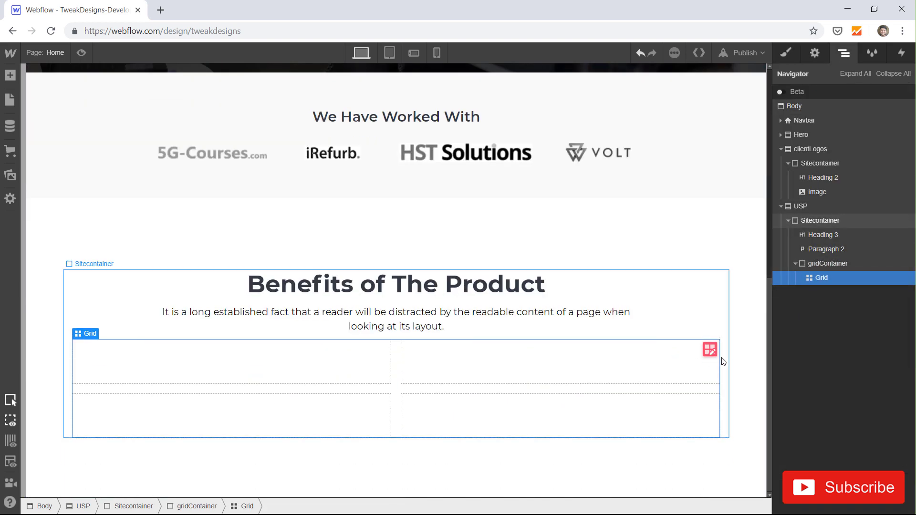
pyautogui.click(710, 349)
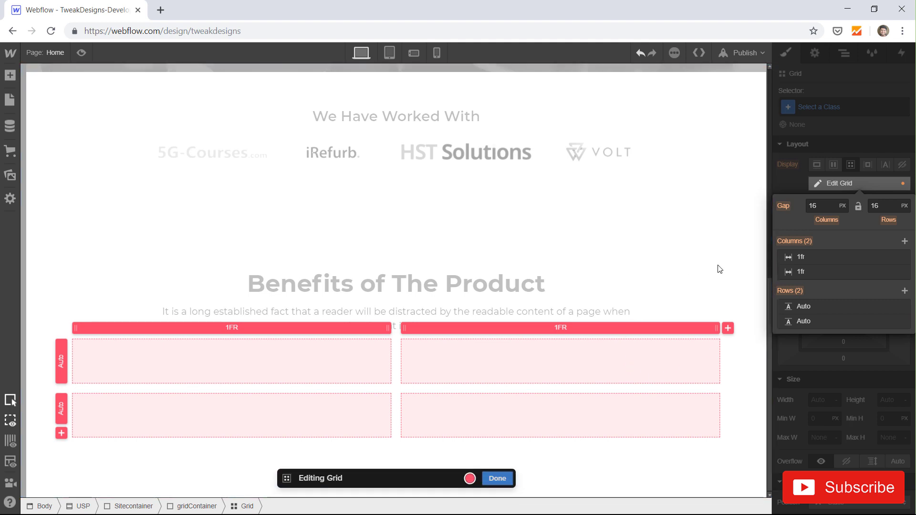
pyautogui.click(903, 322)
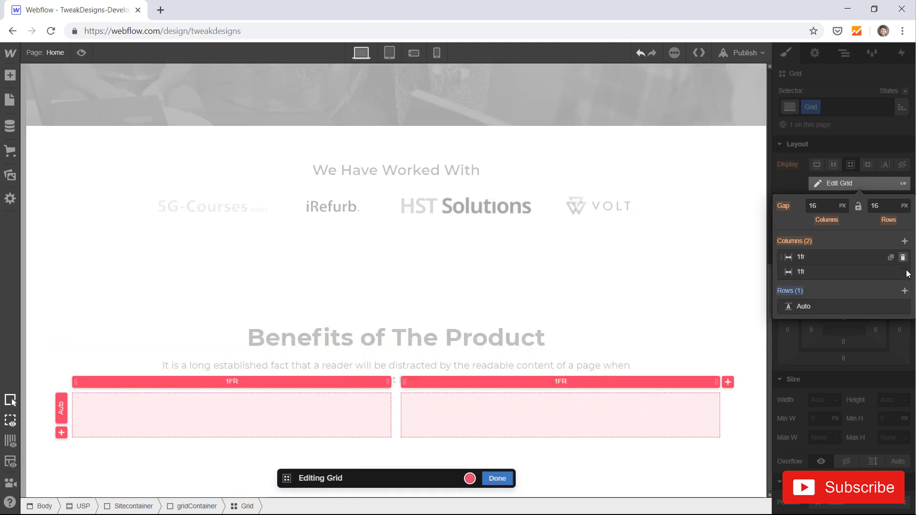
pyautogui.click(904, 241)
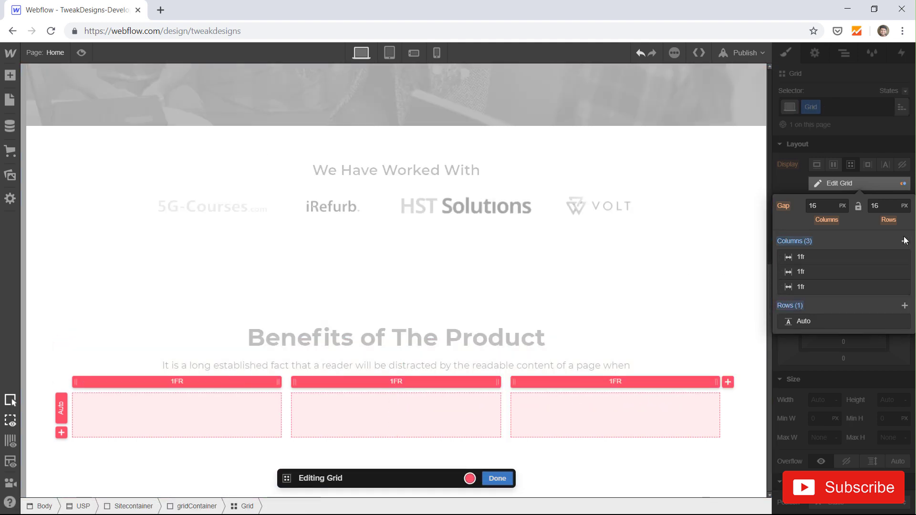
pyautogui.click(881, 204)
pyautogui.click(821, 202)
pyautogui.press('Return')
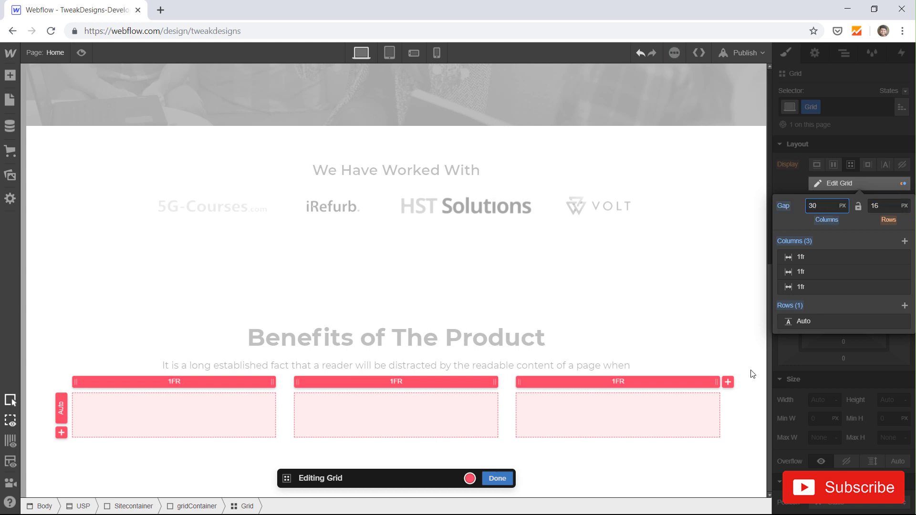
pyautogui.click(510, 478)
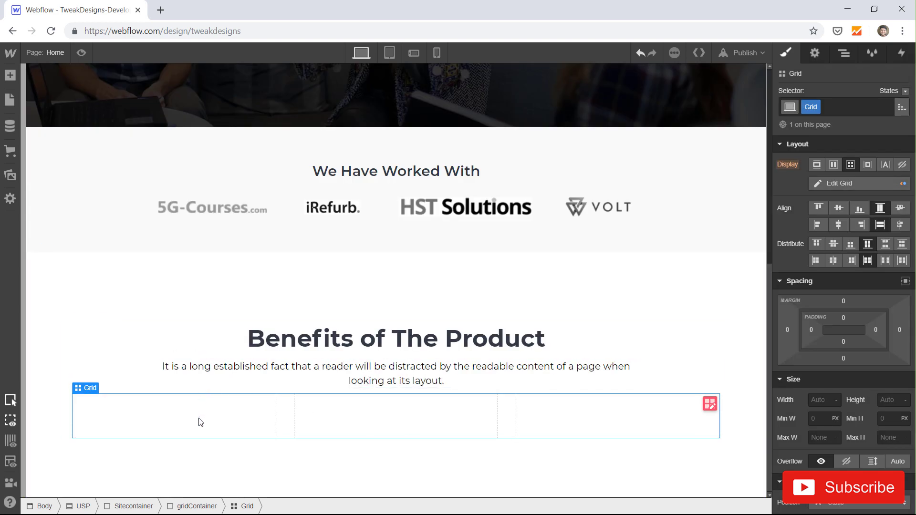
# Place a div block in the grid's first cell and insert a placeholder image inside it.
pyautogui.click(10, 75)
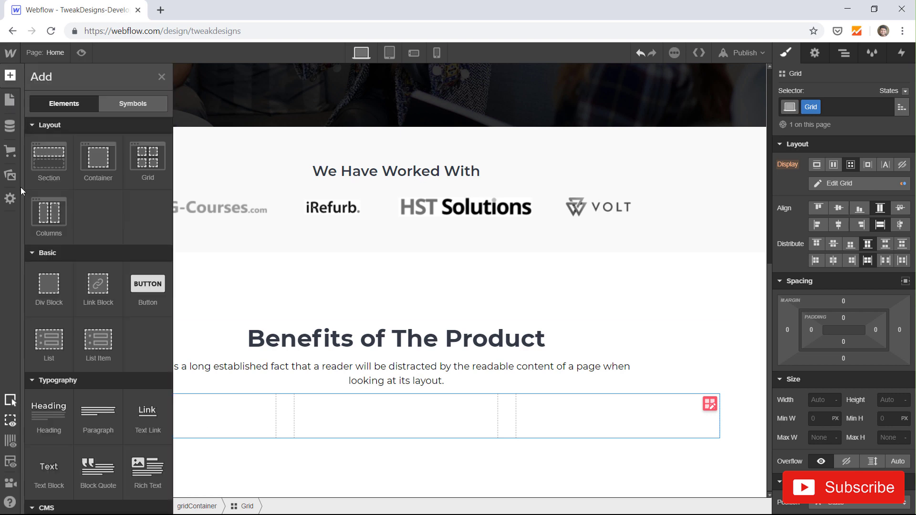
pyautogui.moveTo(45, 283); pyautogui.dragTo(201, 419)
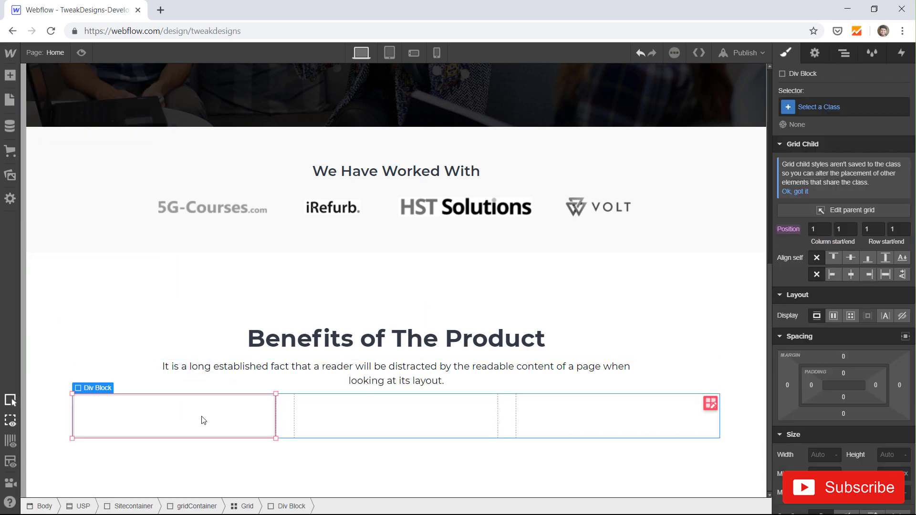
pyautogui.click(7, 79)
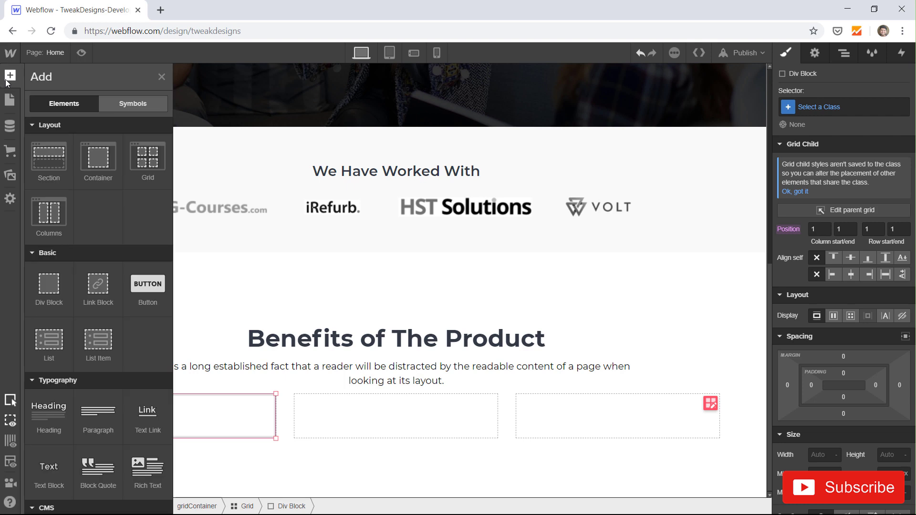
pyautogui.scroll(-8, 42, 316)
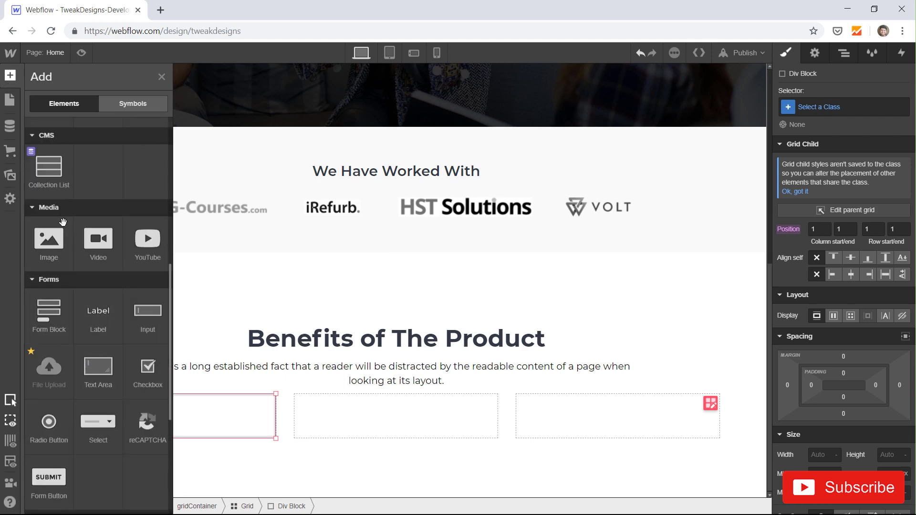
pyautogui.click(46, 252)
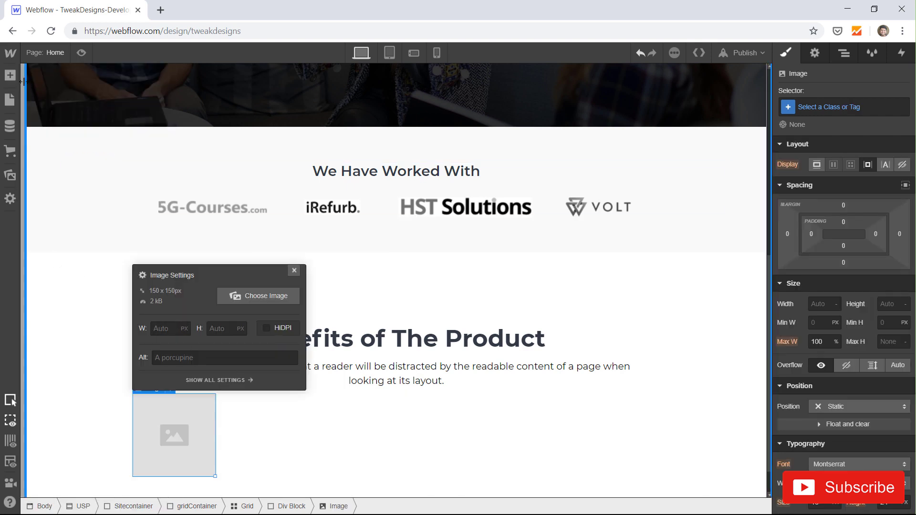
# Add an H1 heading below the placeholder image, followed by a nested div block containing a paragraph.
pyautogui.click(11, 80)
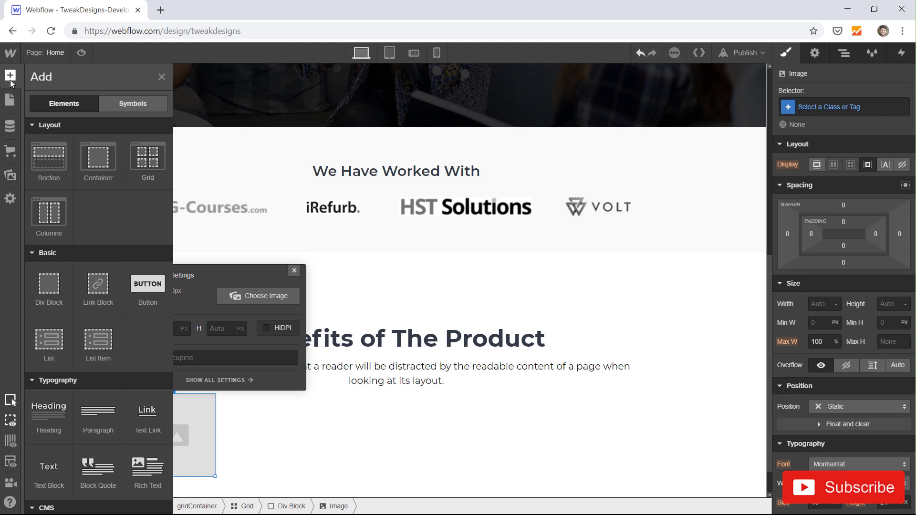
pyautogui.click(50, 410)
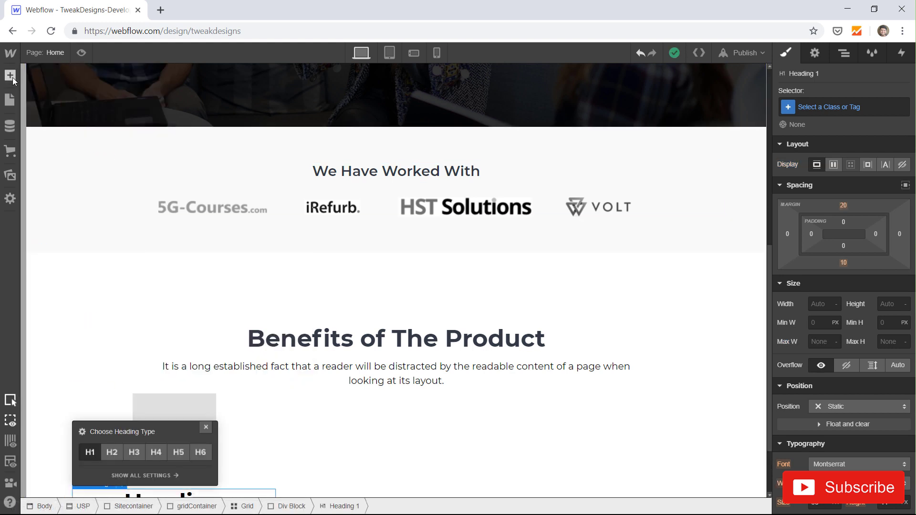
pyautogui.click(11, 75)
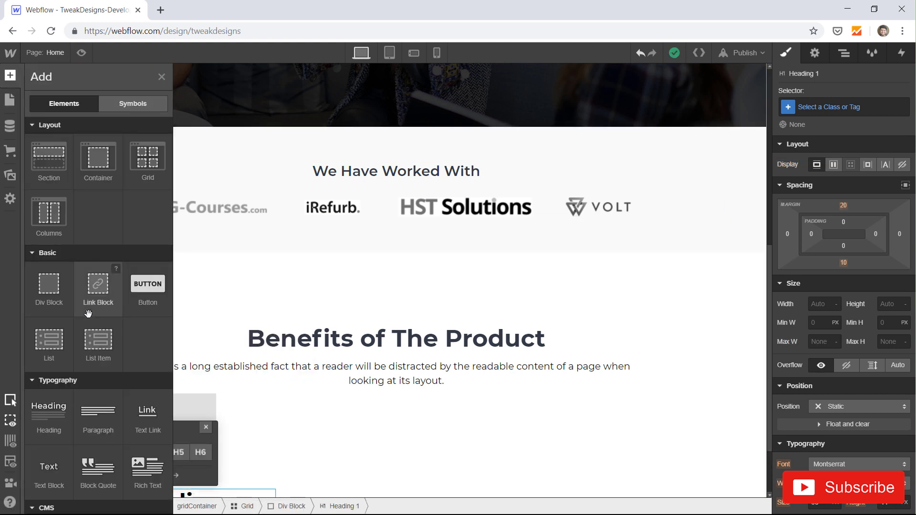
pyautogui.click(52, 290)
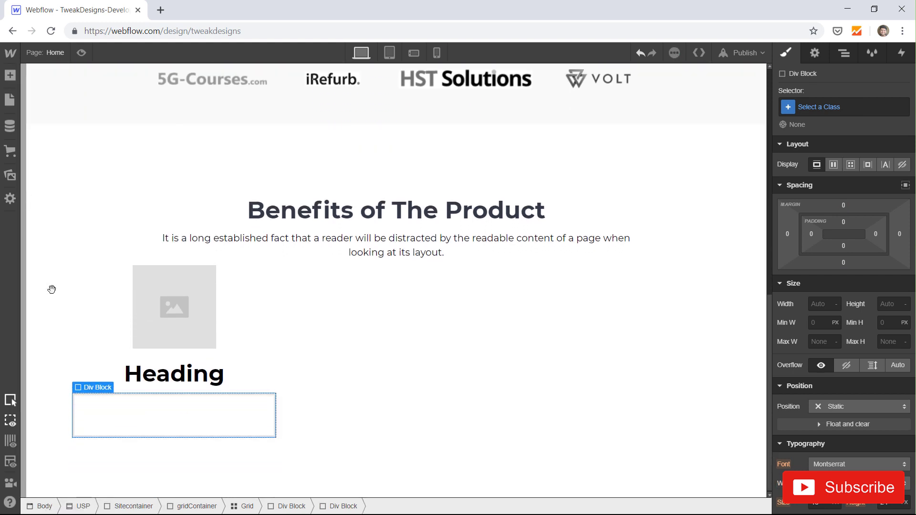
pyautogui.click(10, 77)
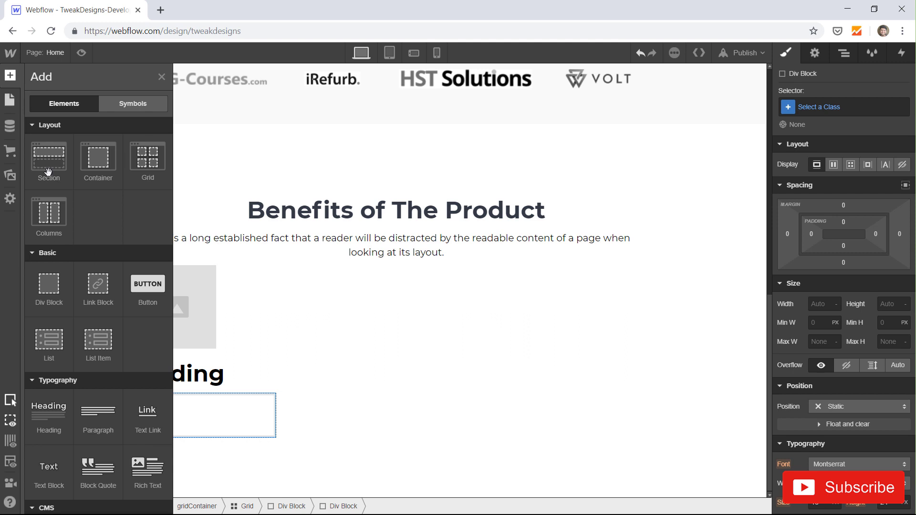
pyautogui.click(98, 420)
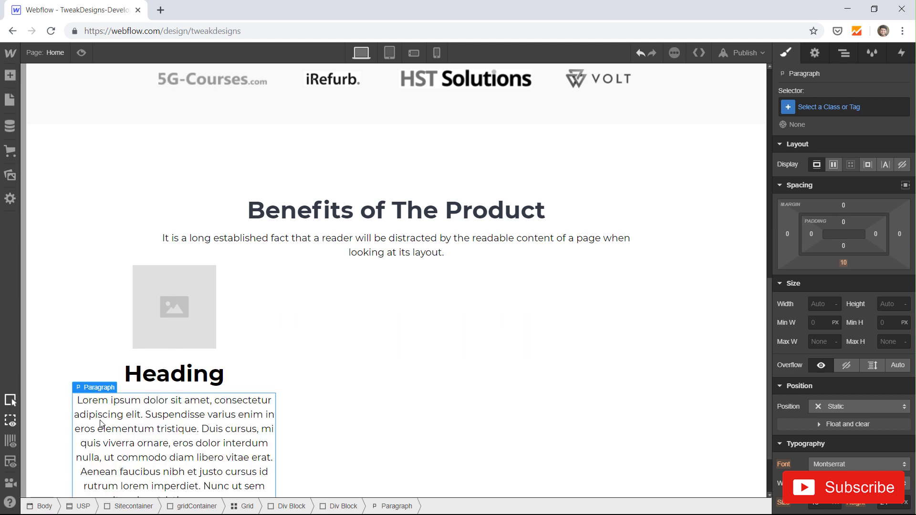
# Select the outer div block in the grid's first cell and set its display to flex.
pyautogui.click(846, 59)
pyautogui.click(829, 291)
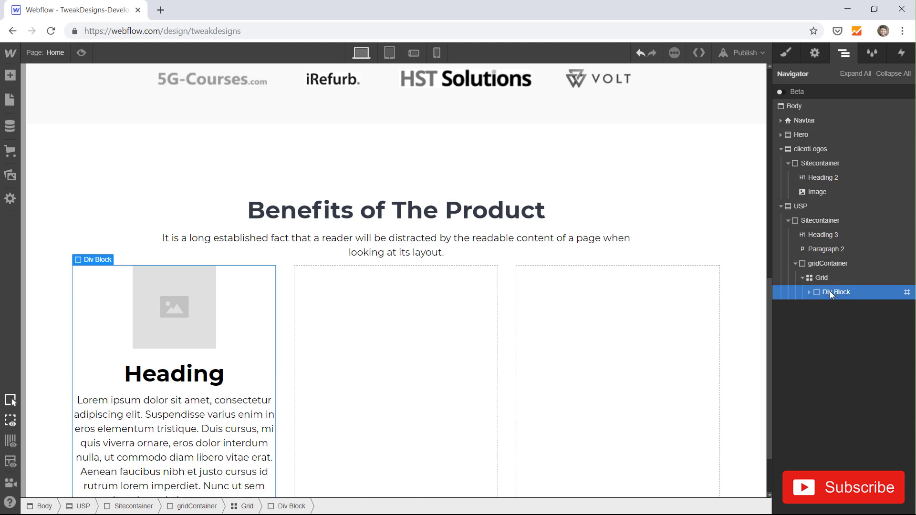
pyautogui.click(810, 293)
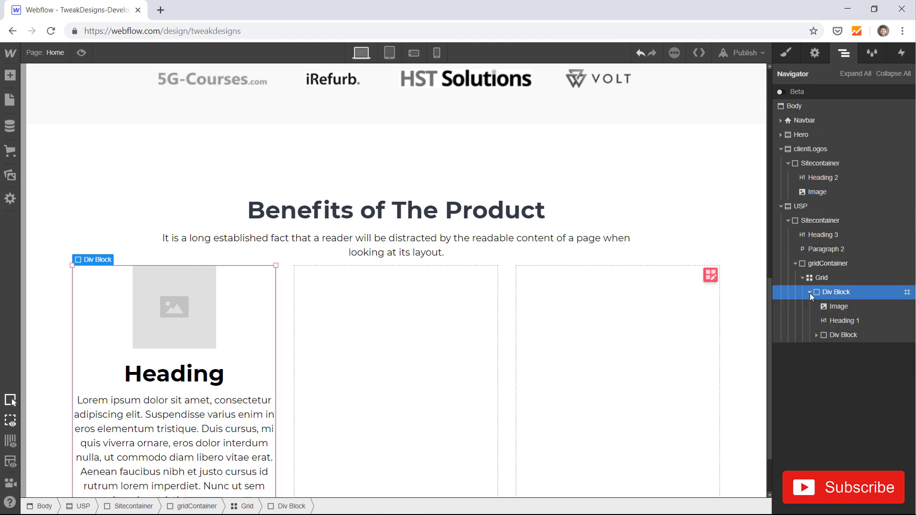
pyautogui.click(787, 53)
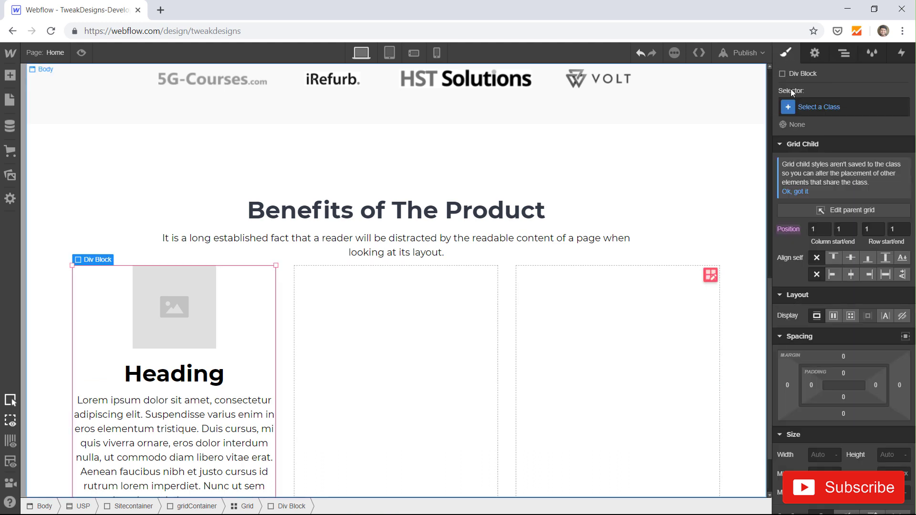
pyautogui.click(834, 316)
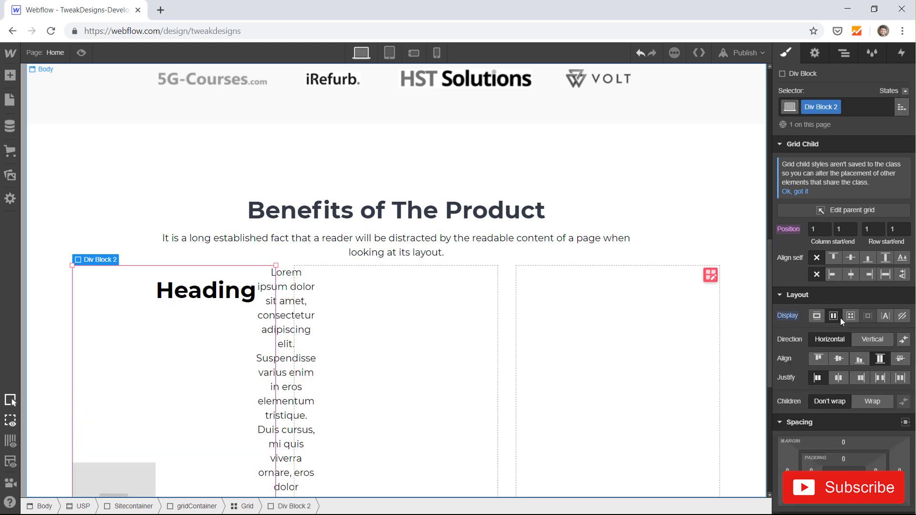
# Set the first cell's div block to a vertical flex direction with its children aligned to the start.
pyautogui.click(867, 339)
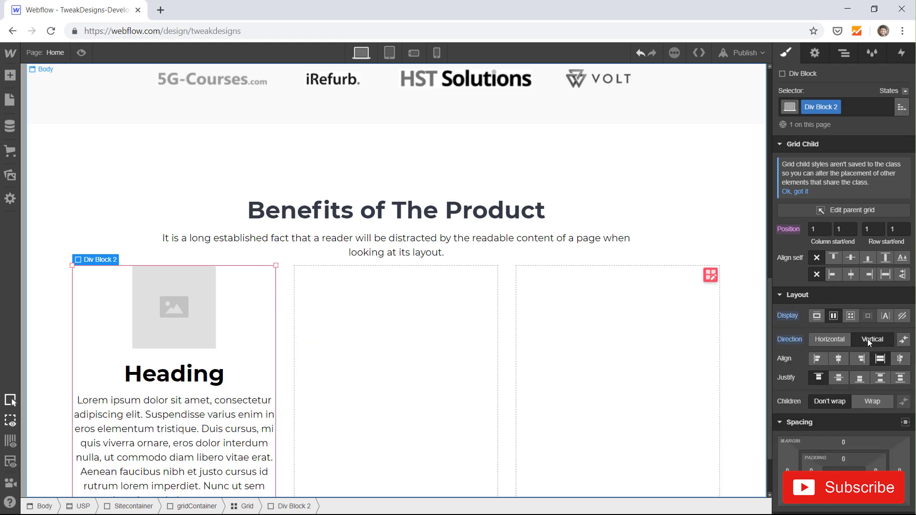
pyautogui.click(822, 359)
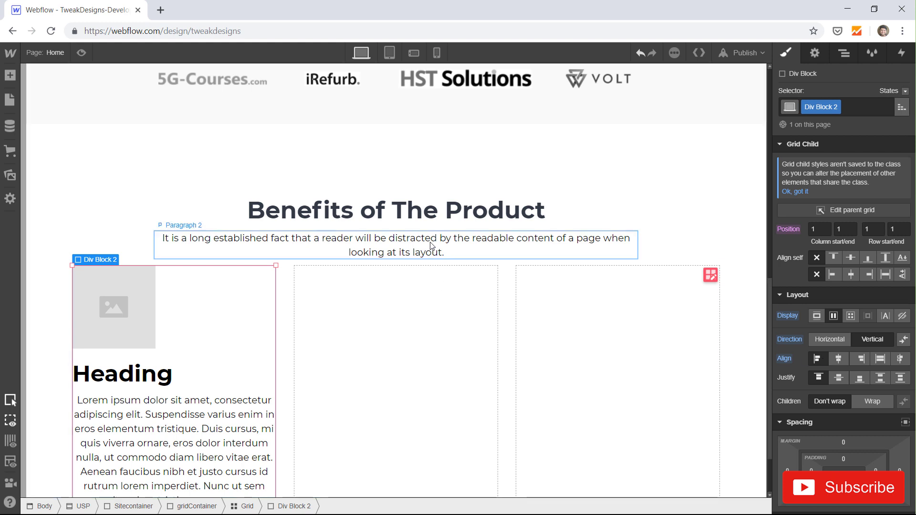
pyautogui.scroll(-2, 431, 246)
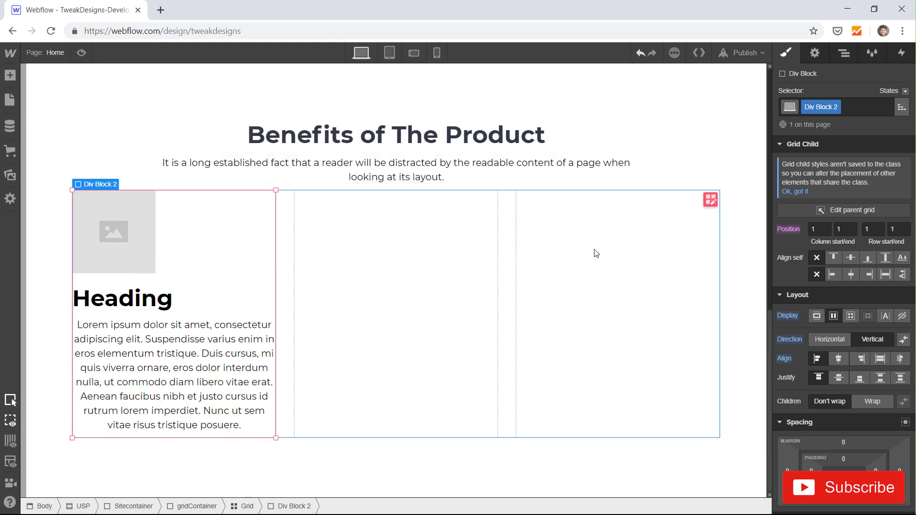
# Left-align the text of the paragraph in the grid's first cell.
pyautogui.click(205, 377)
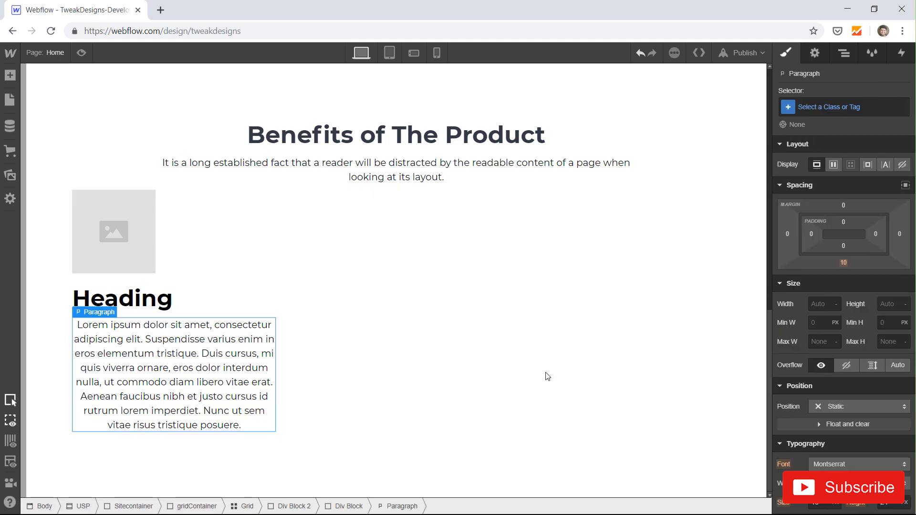
pyautogui.scroll(-5, 809, 350)
pyautogui.click(827, 316)
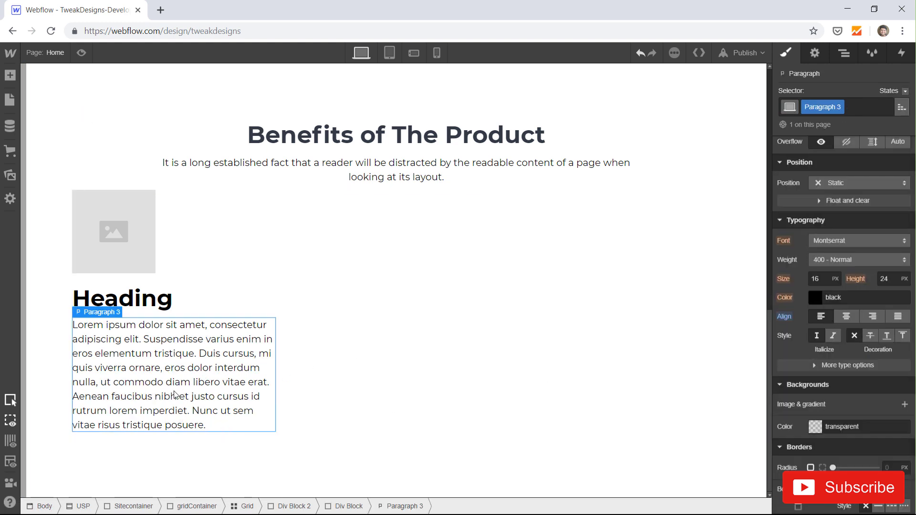
pyautogui.scroll(2, 177, 391)
pyautogui.scroll(-2, 184, 372)
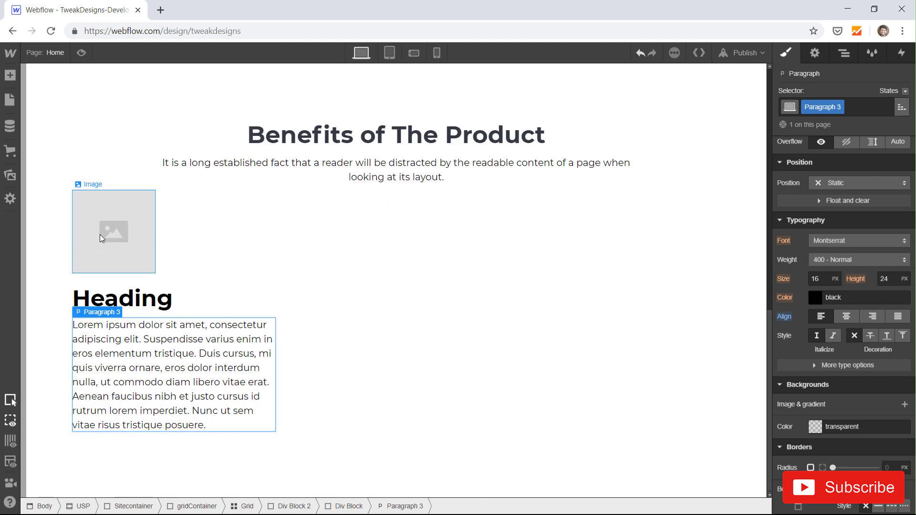
# Replace the first cell's placeholder image with the monitor and magnifying glass feature icon from the site's images.
pyautogui.click(101, 238)
pyautogui.click(111, 185)
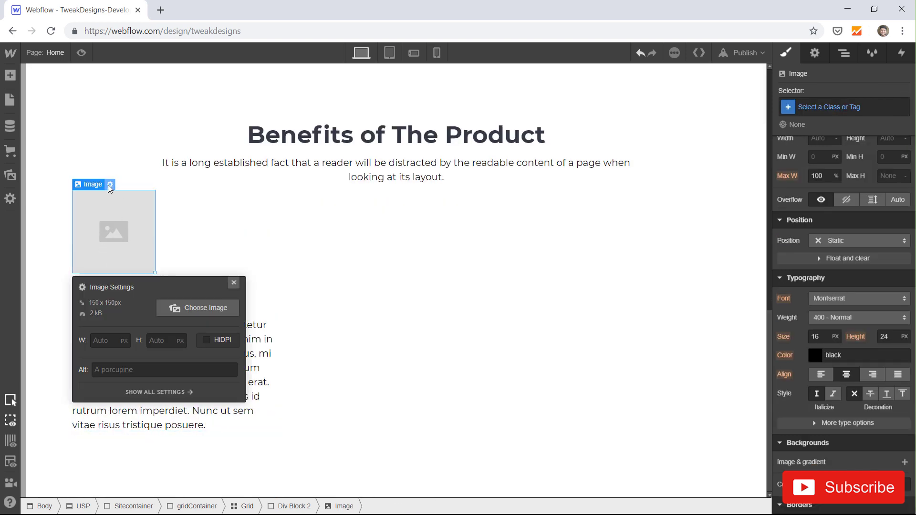
pyautogui.click(200, 307)
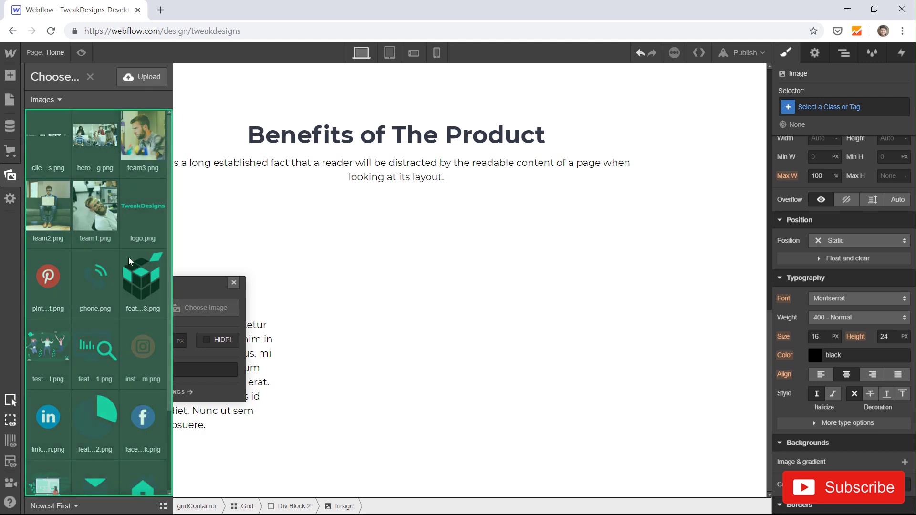
pyautogui.click(100, 341)
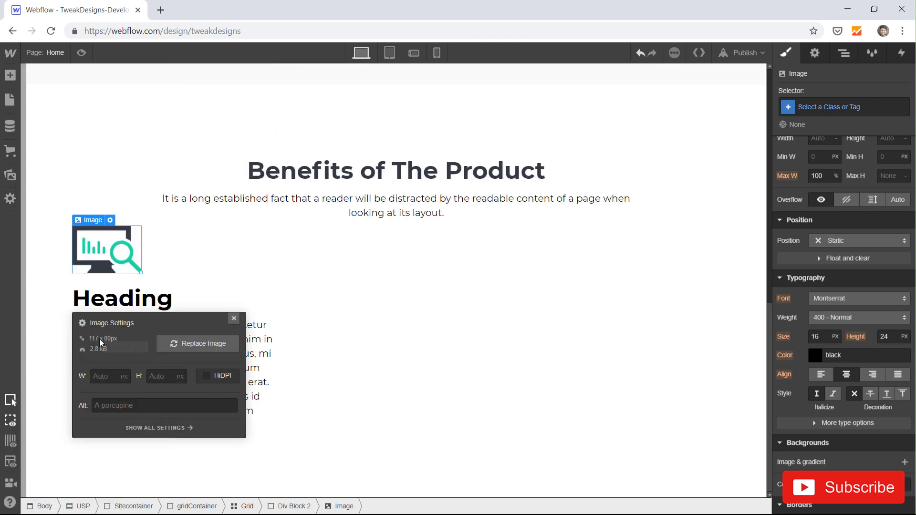
pyautogui.click(234, 318)
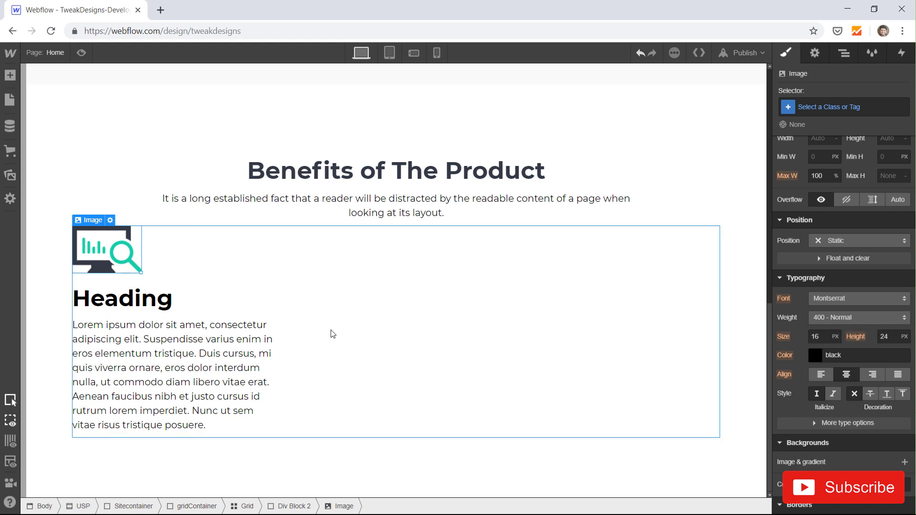
# Change the first cell's heading text to "Lore Ipsum".
pyautogui.click(125, 308)
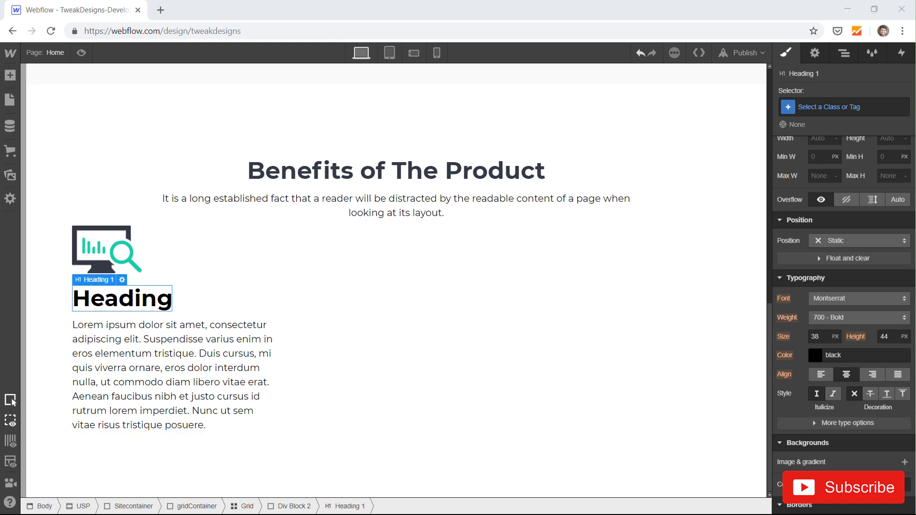
pyautogui.doubleClick(131, 308)
pyautogui.write('Lore Ipsum')
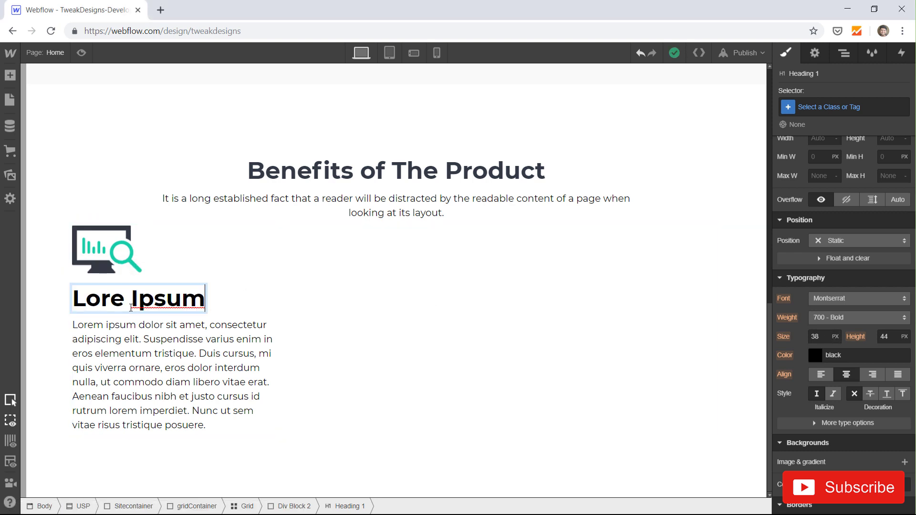
# Replace the first cell's paragraph with the same sentence as the section intro, starting "It is a long established fact that a reader".
pyautogui.click(145, 355)
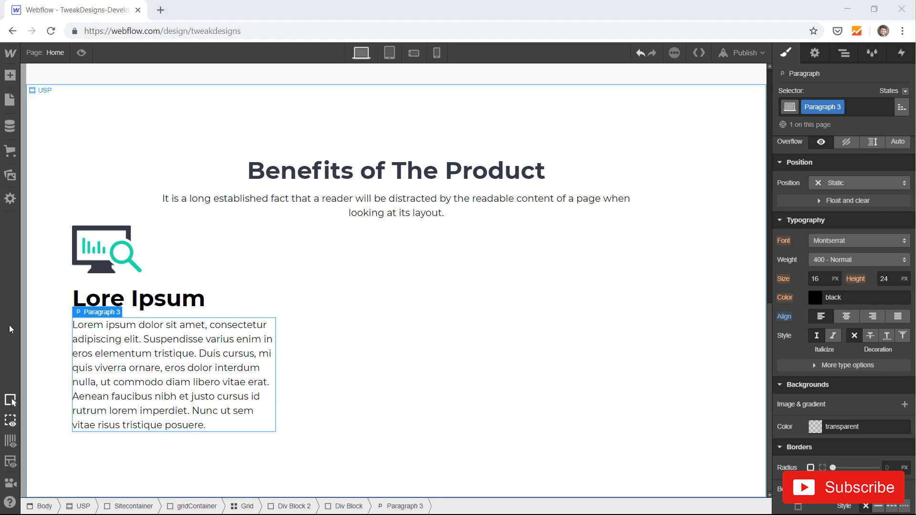
pyautogui.doubleClick(142, 341)
pyautogui.hotkey('ctrl', 'a')
pyautogui.write('It is a long established fact that a reader will be distracted by the readable content of a page when looking at its layout.')
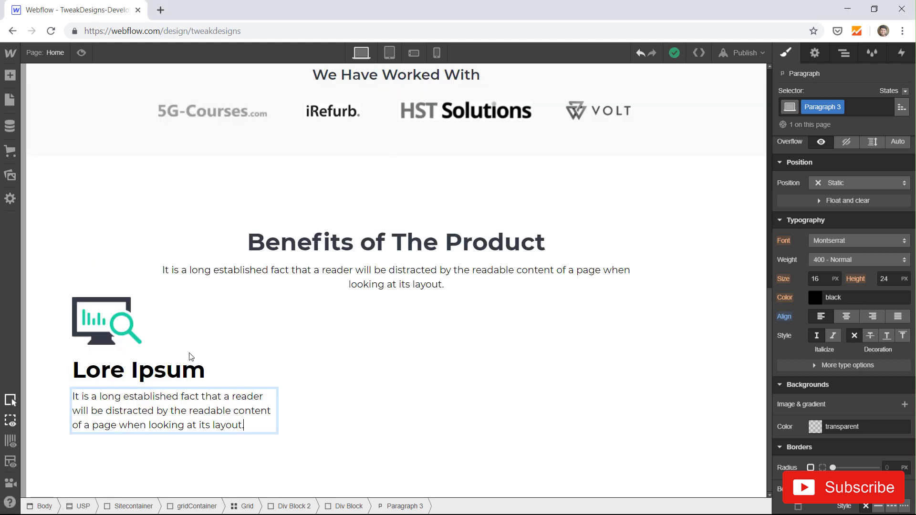
pyautogui.click(311, 478)
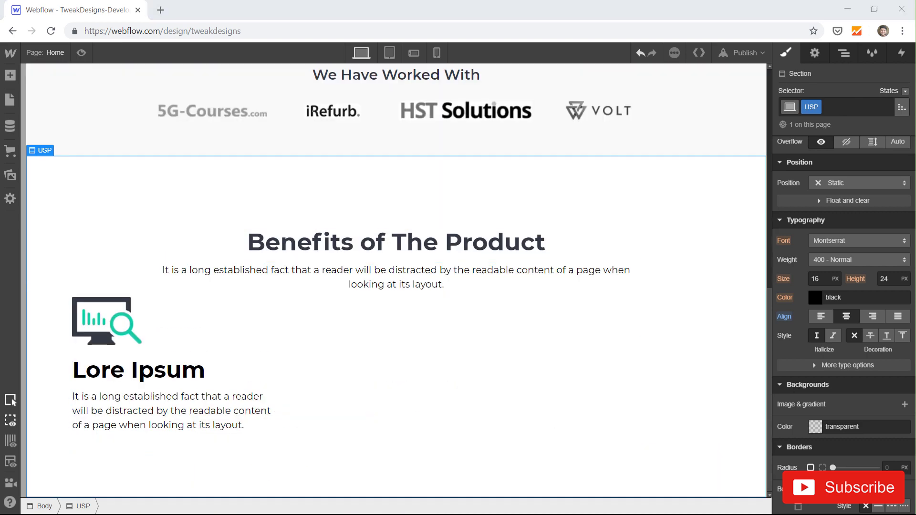
# Style the Lore Ipsum heading with a 26 px font size, 32 px line height and the Dark Slate Grey swatch.
pyautogui.click(167, 374)
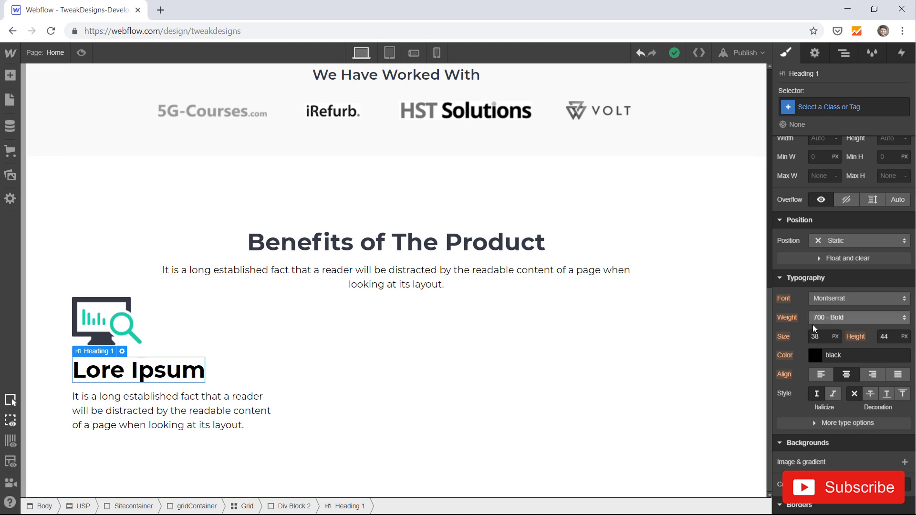
pyautogui.click(815, 336)
pyautogui.write('26')
pyautogui.press('Return')
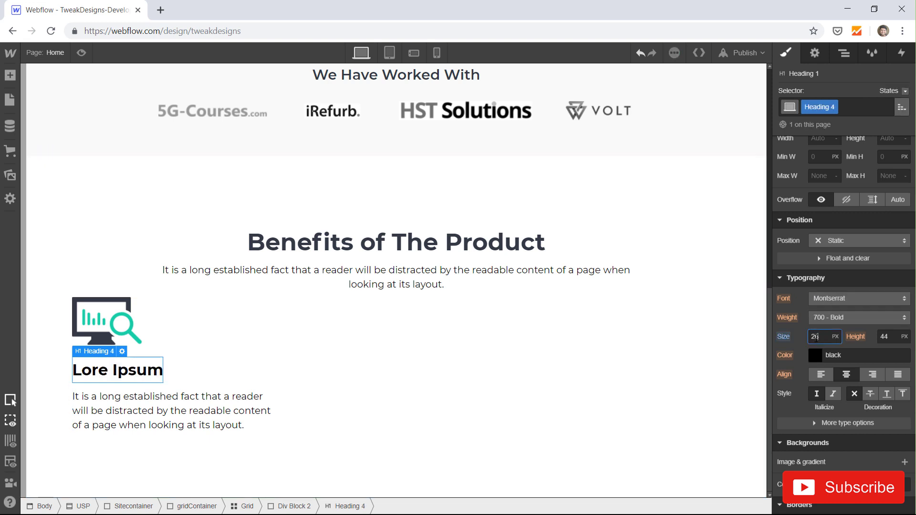
pyautogui.click(894, 336)
pyautogui.press('Return')
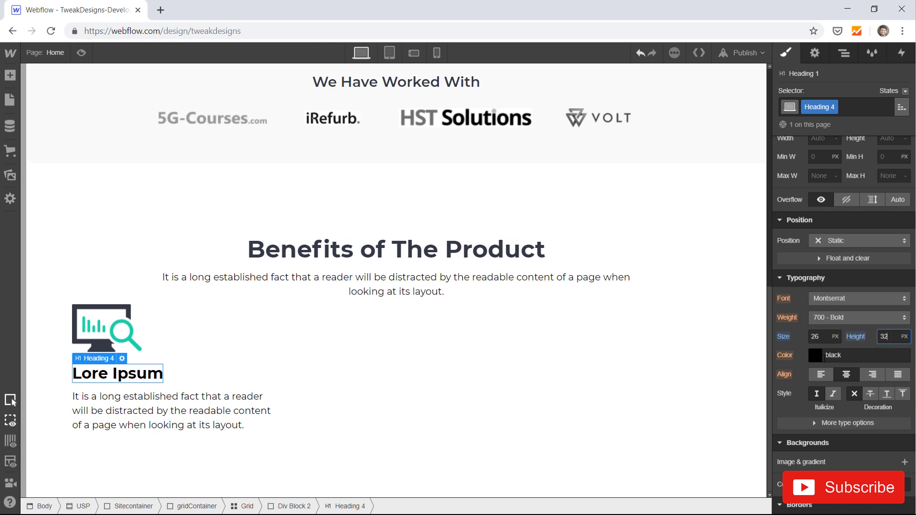
pyautogui.click(817, 359)
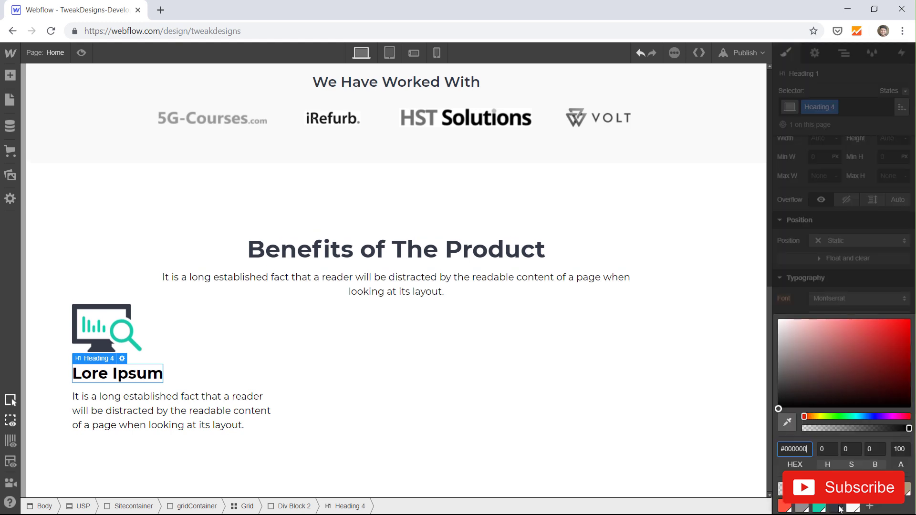
pyautogui.click(839, 510)
pyautogui.click(142, 400)
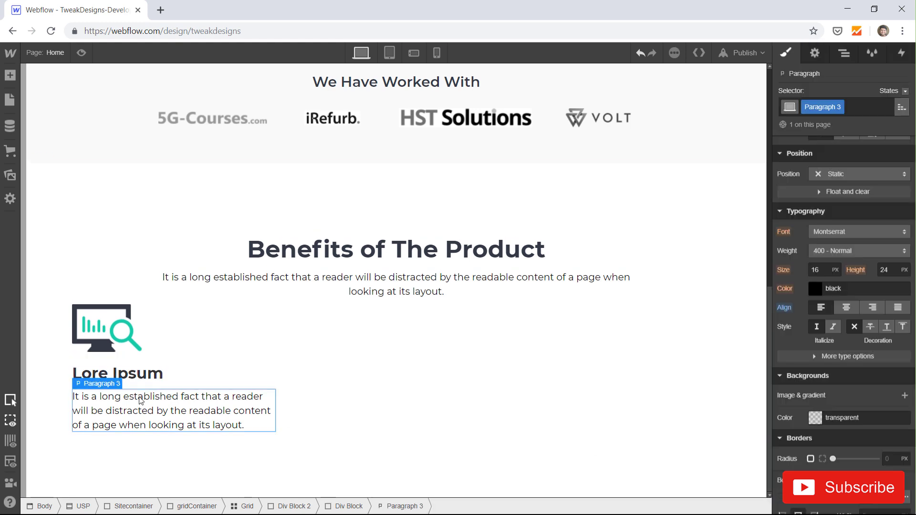
# Give the Lore Ipsum heading a 40 px top margin and a 30 px bottom margin.
pyautogui.click(132, 377)
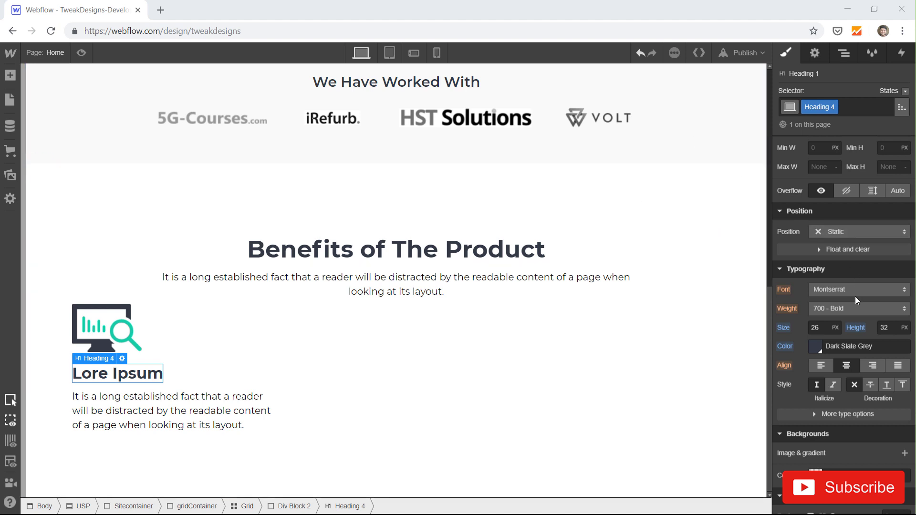
pyautogui.scroll(5, 855, 300)
pyautogui.click(842, 263)
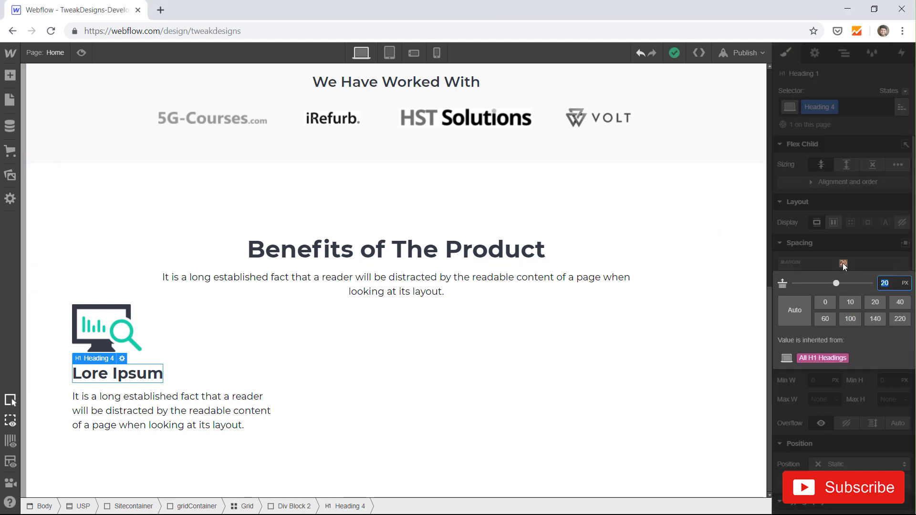
pyautogui.write('40')
pyautogui.press('Return')
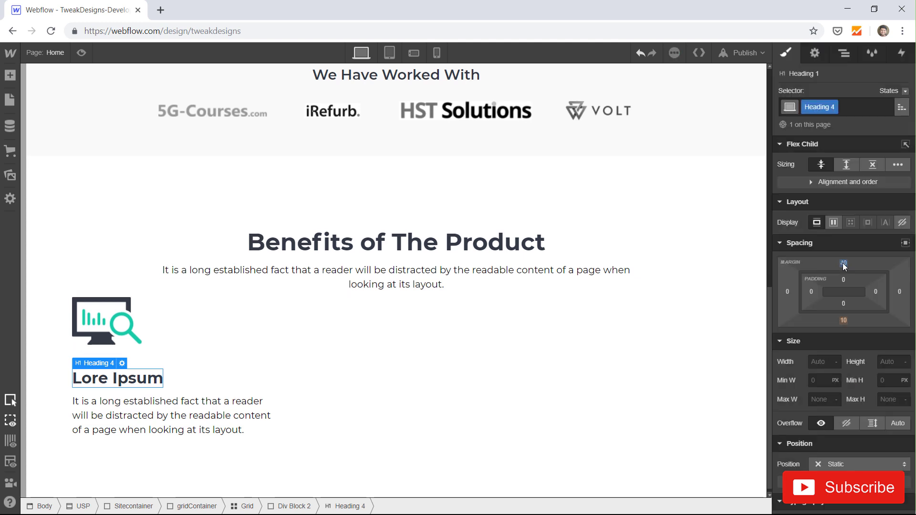
pyautogui.click(843, 320)
pyautogui.write('30')
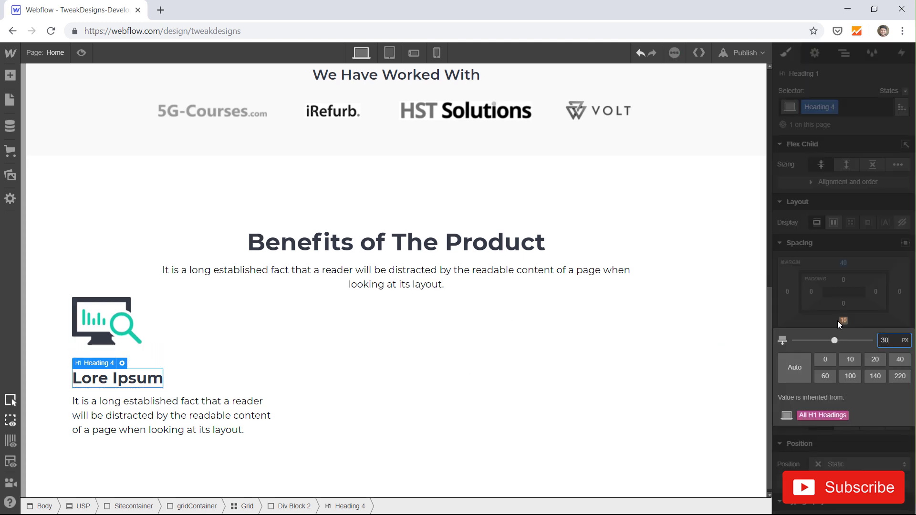
pyautogui.press('Return')
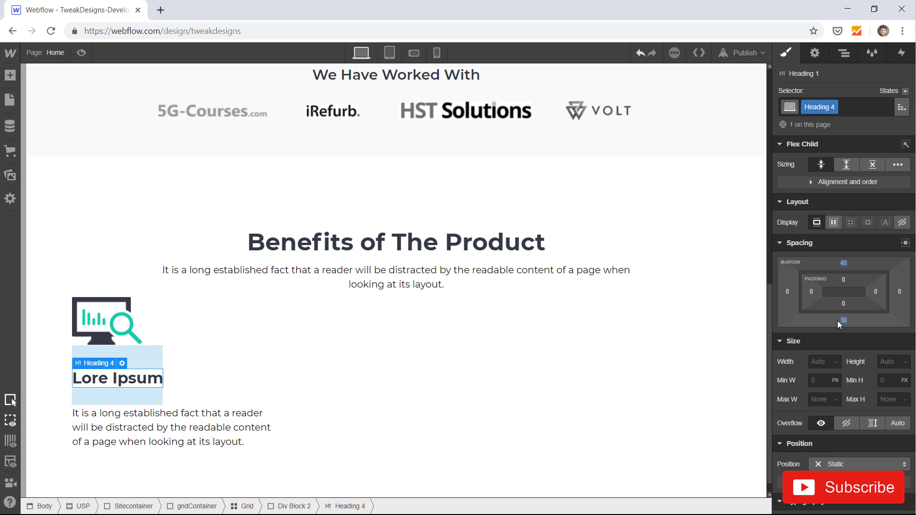
# Move the paragraph out of its nested div block to sit directly below it, and select the emptied div block.
pyautogui.click(843, 54)
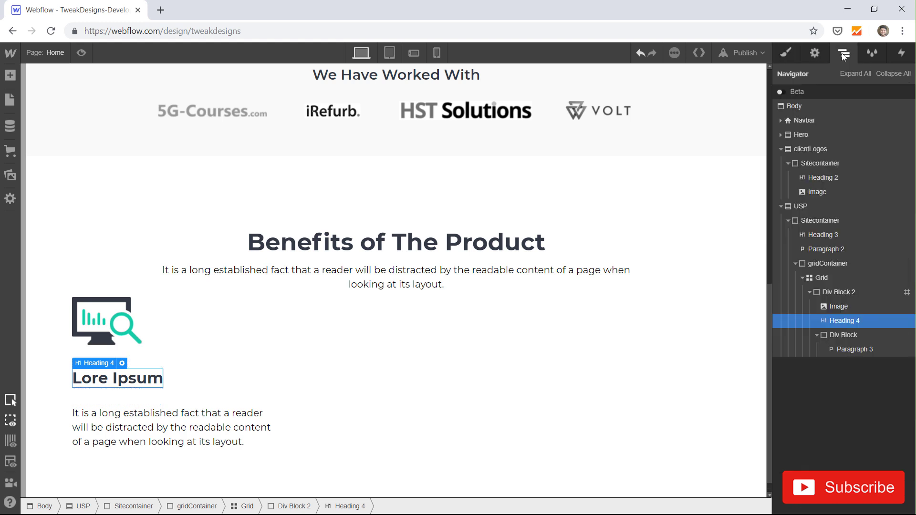
pyautogui.click(840, 336)
pyautogui.click(849, 350)
pyautogui.moveTo(849, 350); pyautogui.dragTo(817, 352)
pyautogui.click(840, 337)
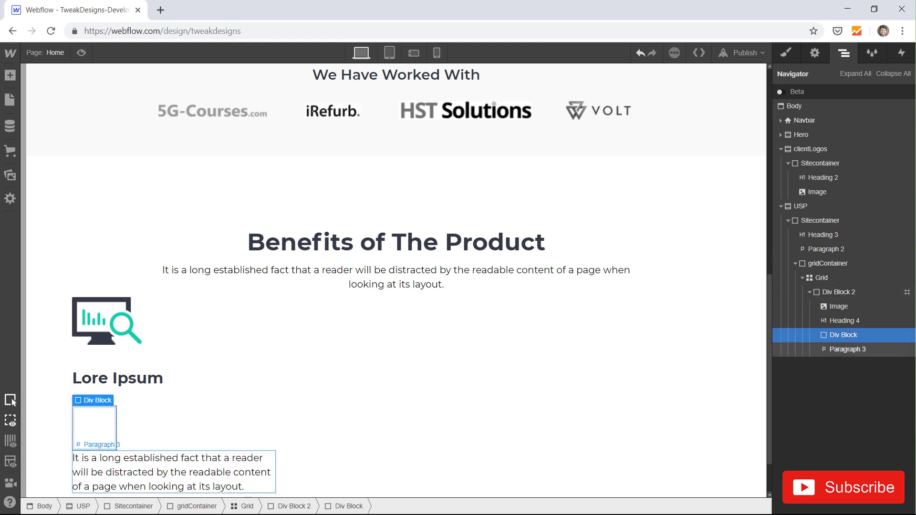
# Switch to the Adobe XD mockup and examine the width and height of the divider line under the first Lore Ipsum heading.
pyautogui.hotkey('alt', 'Tab')
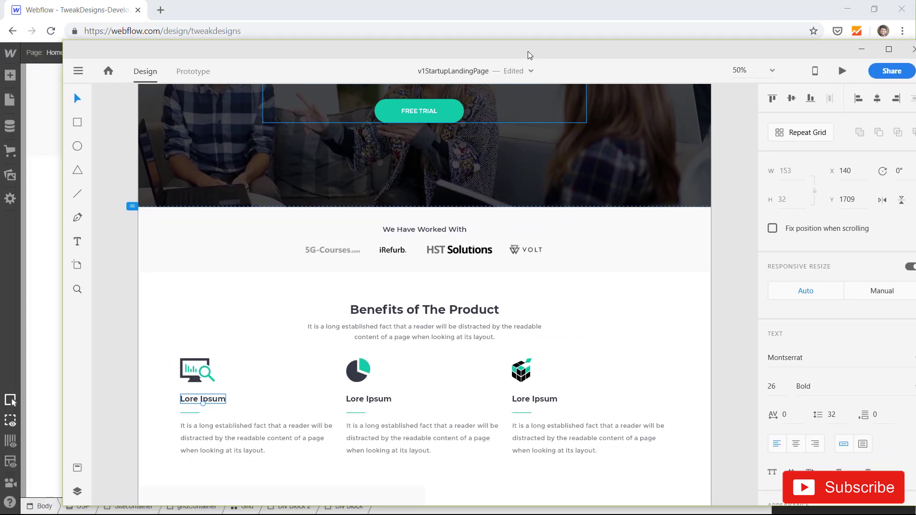
pyautogui.moveTo(528, 50); pyautogui.dragTo(640, 48)
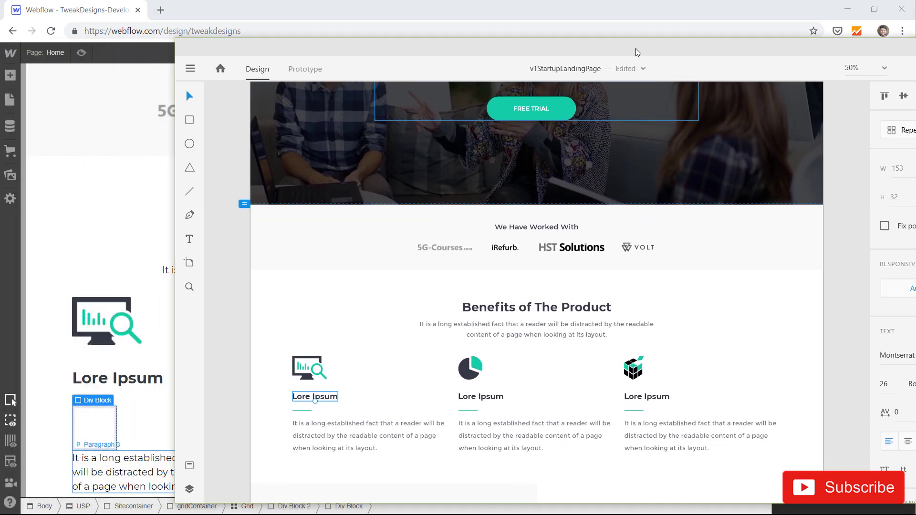
pyautogui.click(306, 410)
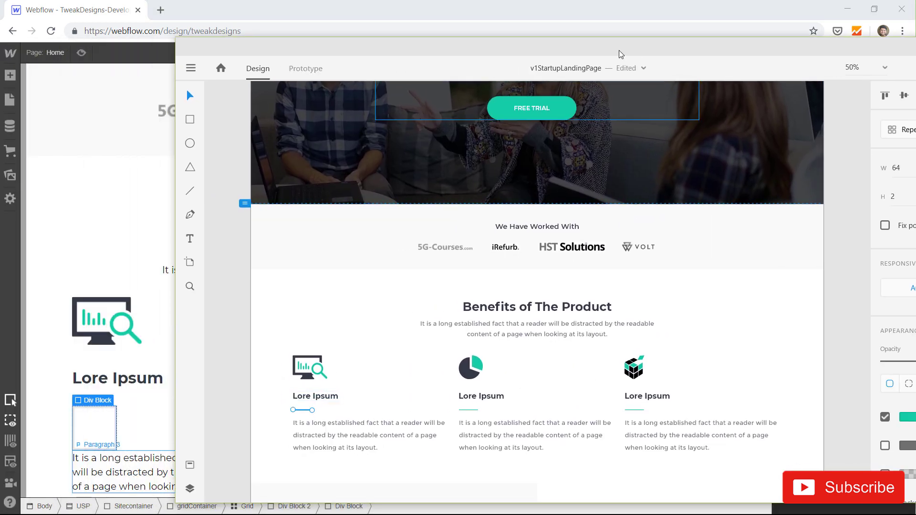
pyautogui.moveTo(620, 53); pyautogui.dragTo(477, 39)
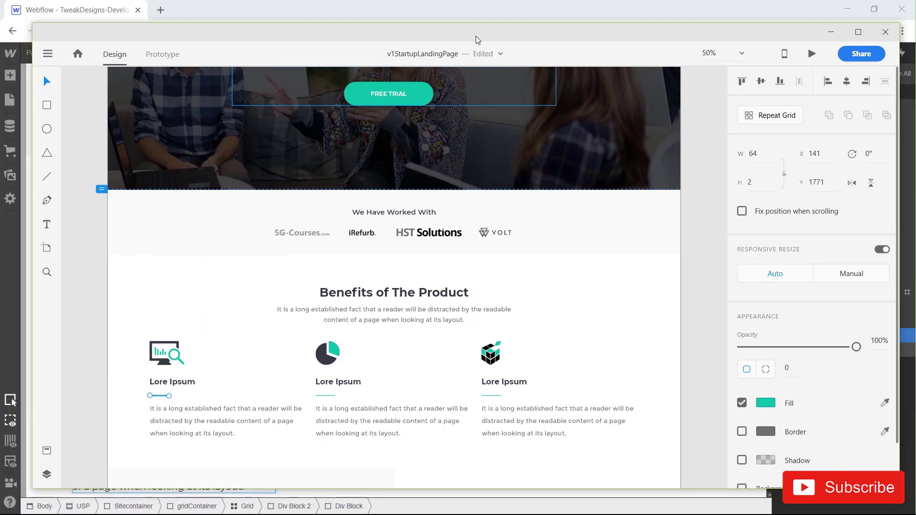
pyautogui.click(757, 155)
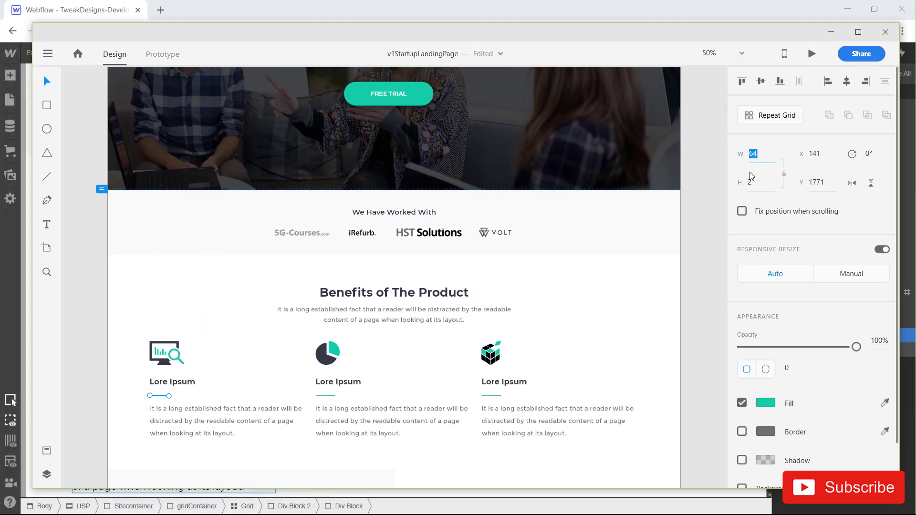
pyautogui.click(752, 185)
pyautogui.moveTo(368, 37); pyautogui.dragTo(836, 64)
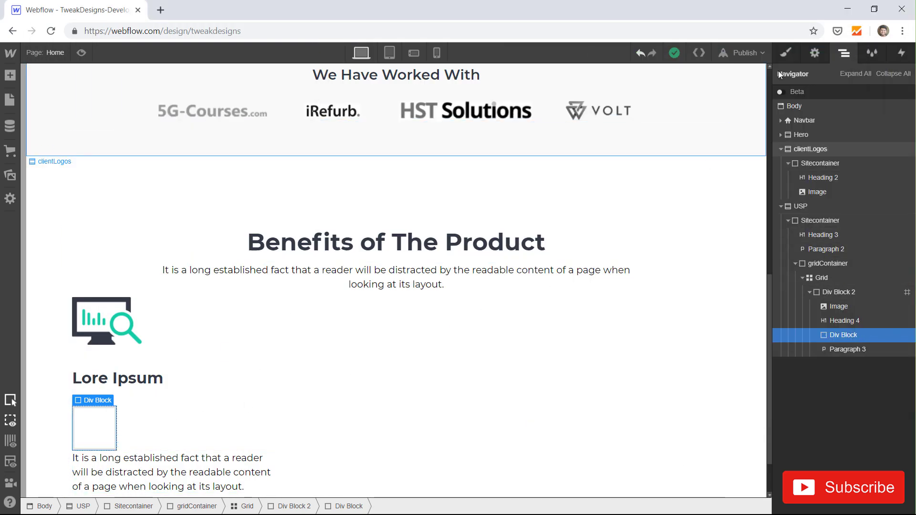
# Set the empty div block between the Lore Ipsum heading and paragraph to 64 px wide and 2 px high.
pyautogui.click(785, 54)
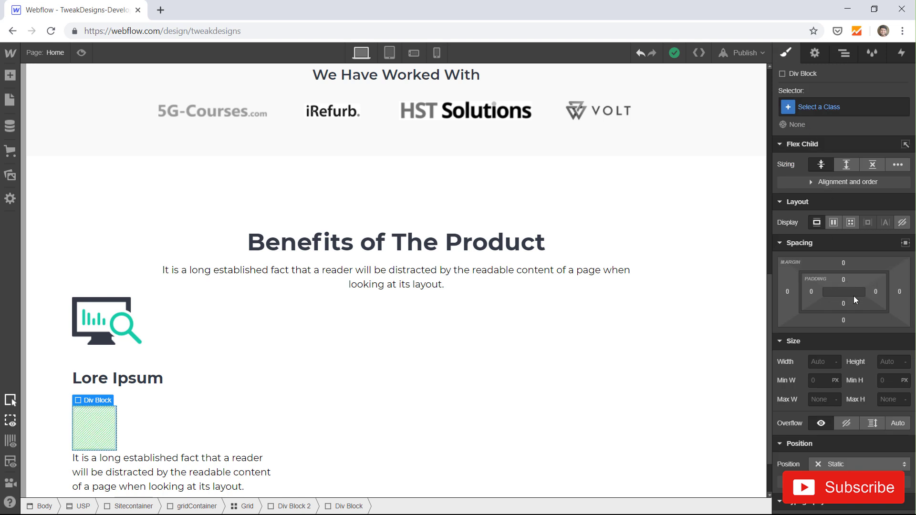
pyautogui.click(826, 362)
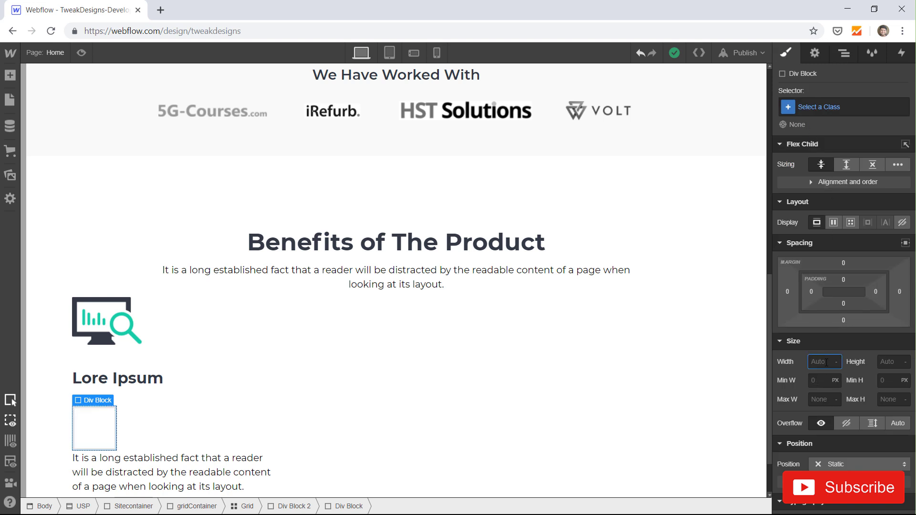
pyautogui.press('Return')
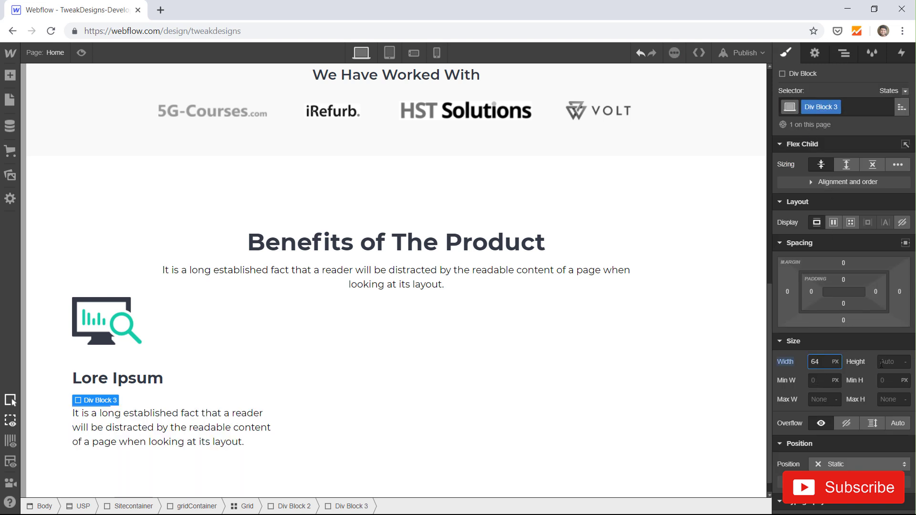
pyautogui.click(881, 364)
pyautogui.write('2')
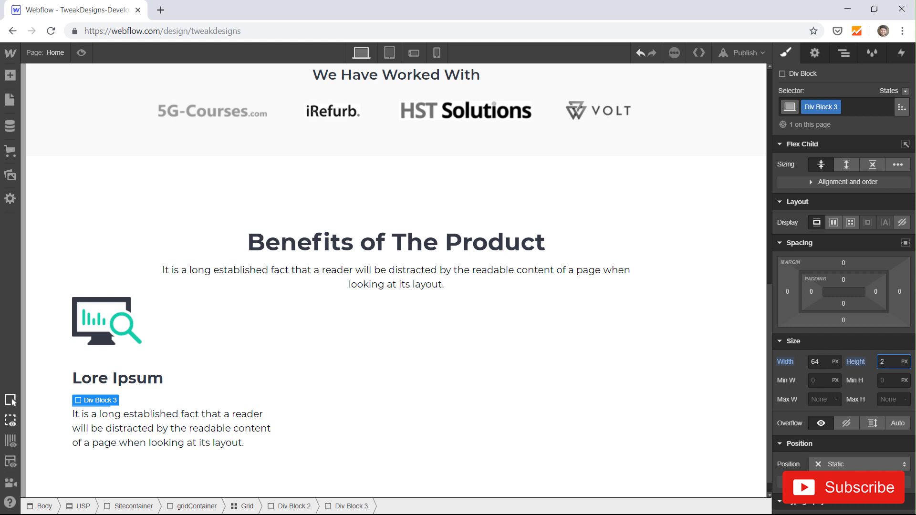
# Fill the divider div block's background with the Medium Aquamarine swatch, and select the Lore Ipsum heading.
pyautogui.scroll(-6, 861, 380)
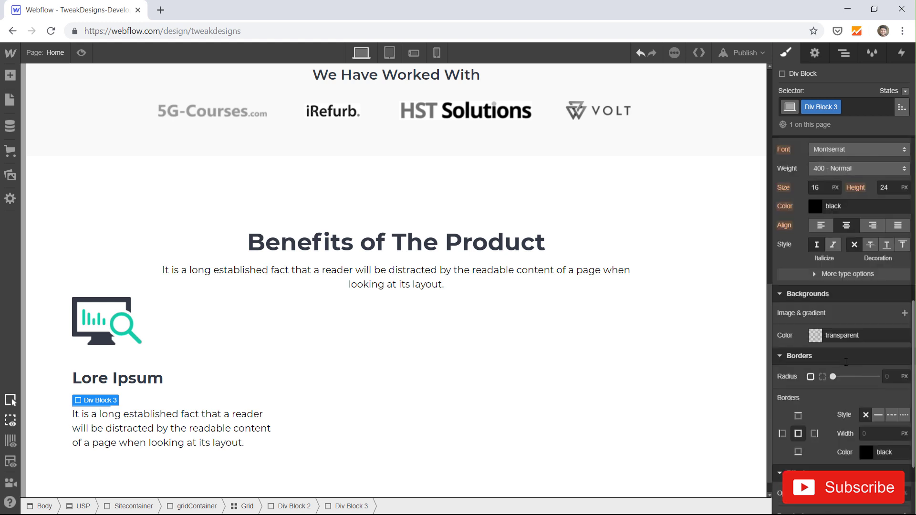
pyautogui.click(834, 338)
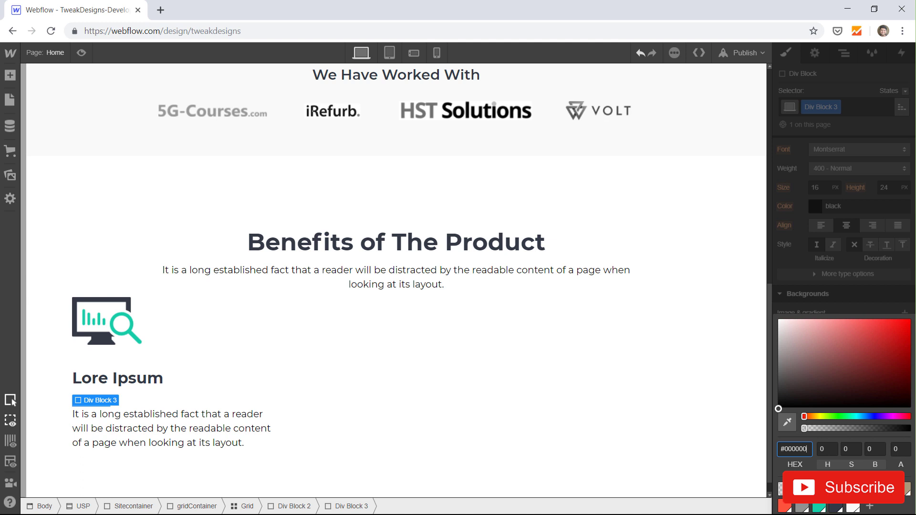
pyautogui.click(820, 506)
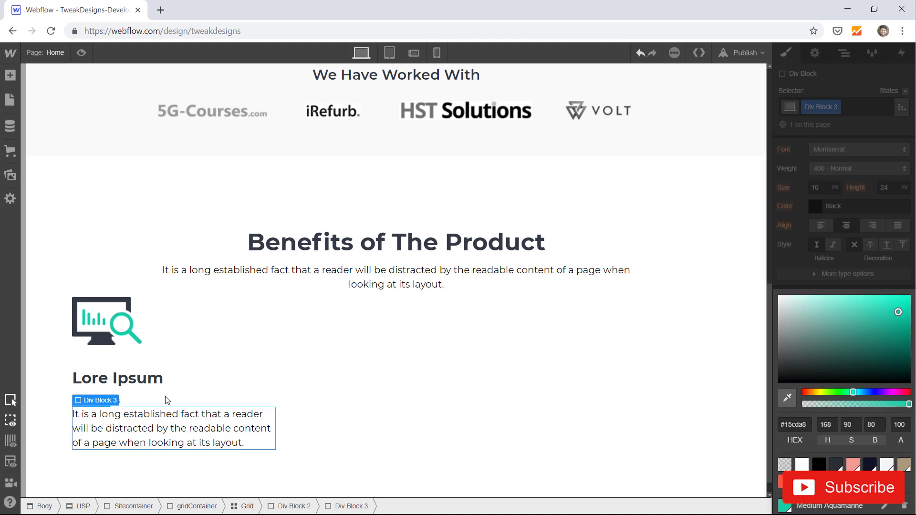
pyautogui.click(167, 415)
pyautogui.click(111, 378)
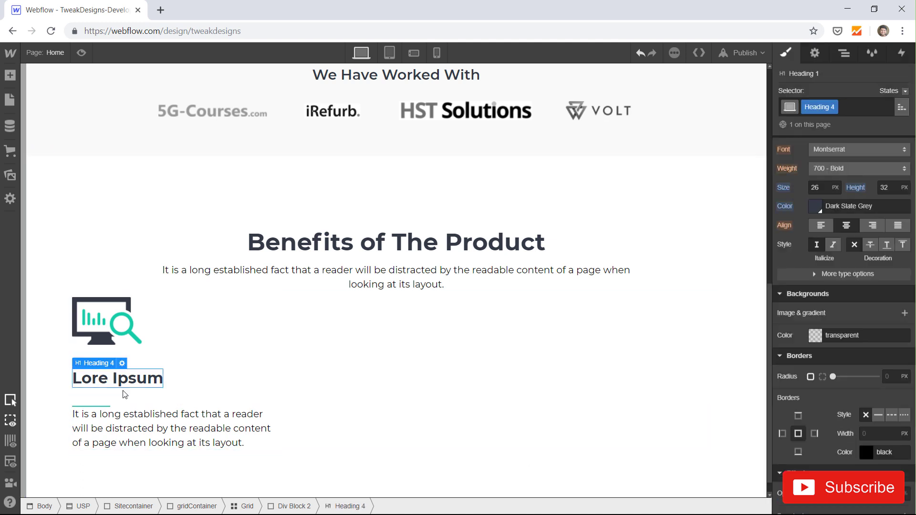
# Give the paragraph below the divider a 30 px top margin and check the column in preview mode.
pyautogui.click(89, 403)
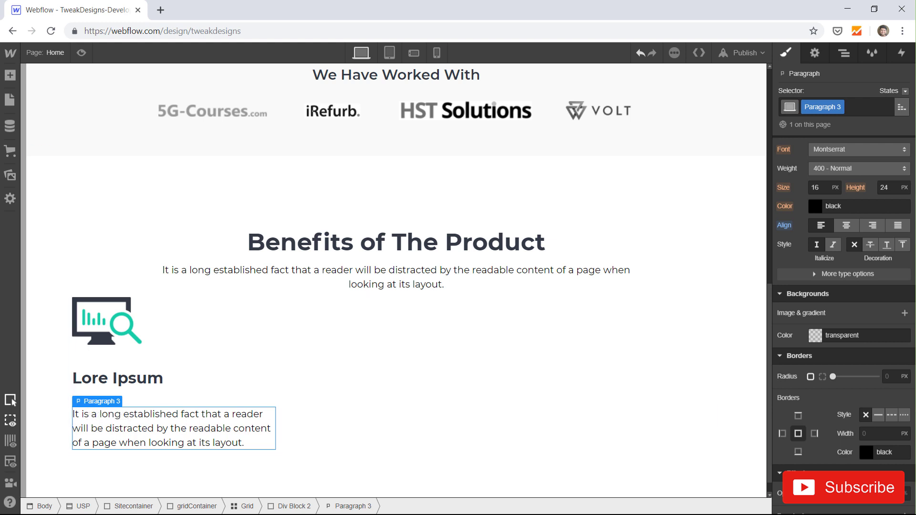
pyautogui.scroll(2, 844, 199)
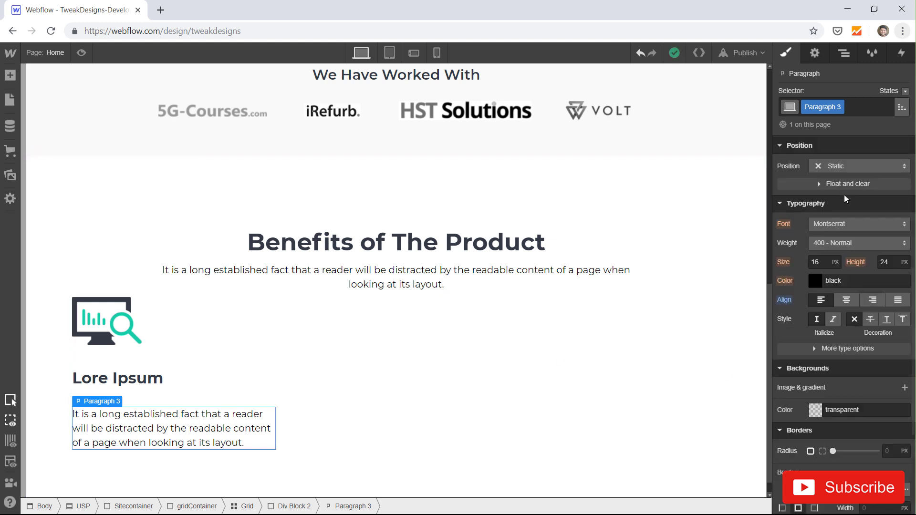
pyautogui.scroll(3, 844, 195)
pyautogui.click(846, 171)
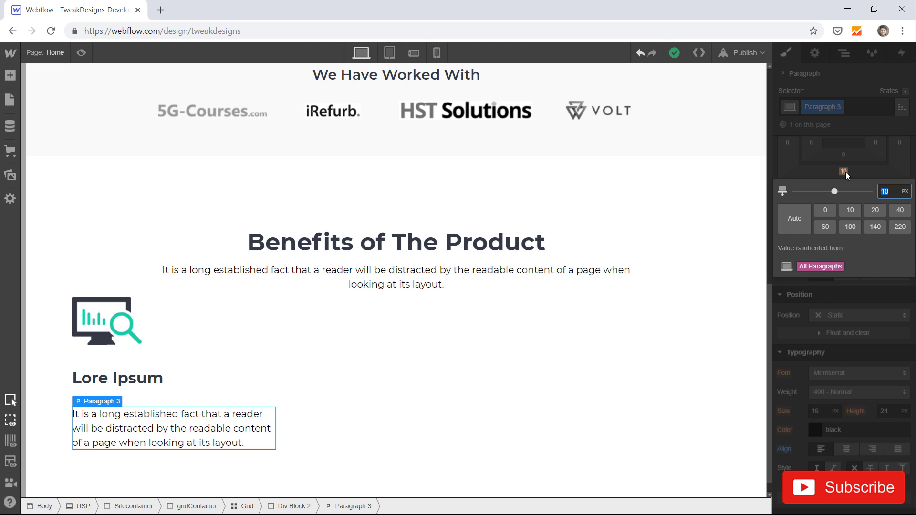
pyautogui.scroll(4, 857, 167)
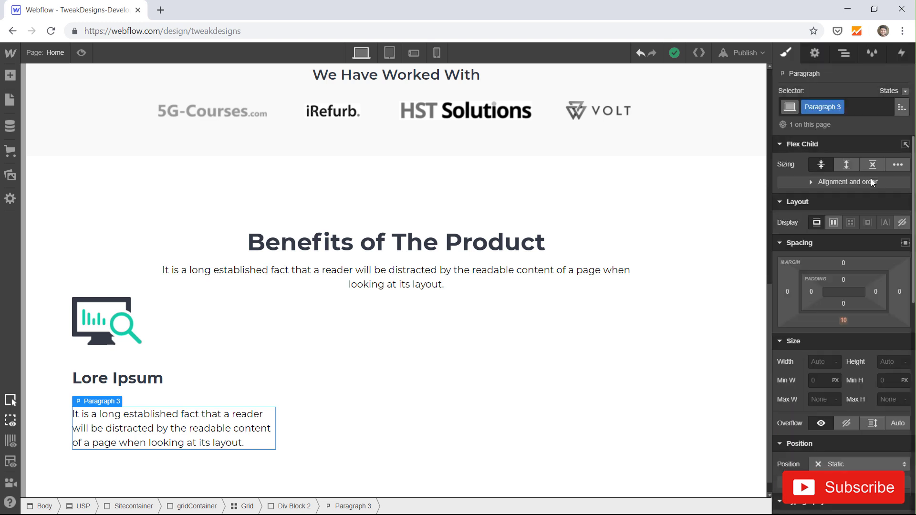
pyautogui.click(843, 264)
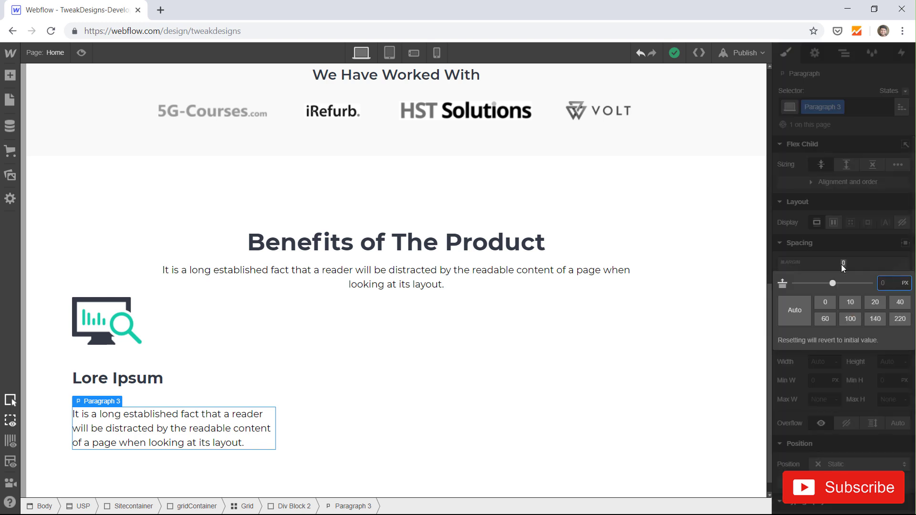
pyautogui.write('30')
pyautogui.press('Return')
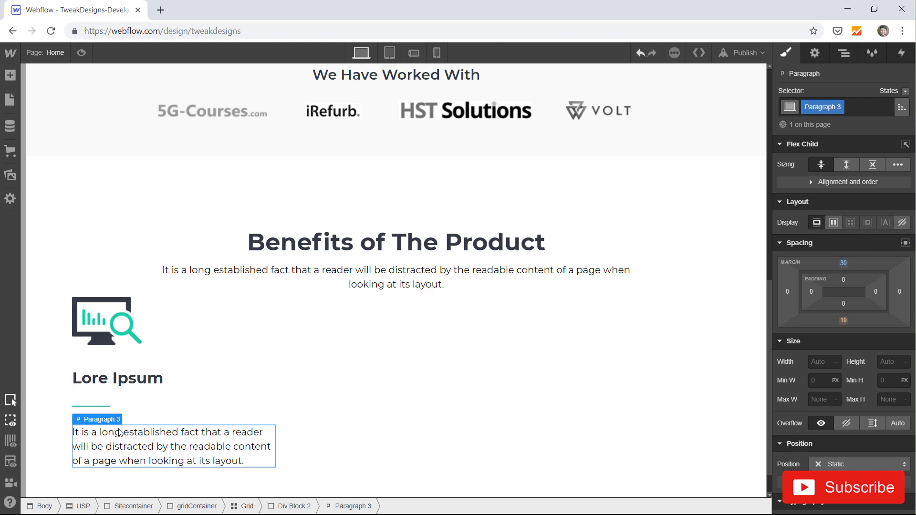
pyautogui.click(81, 52)
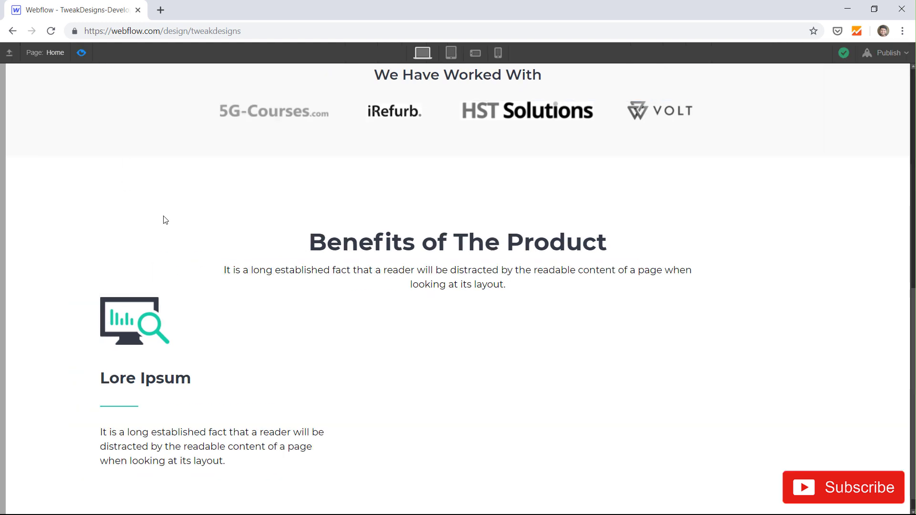
pyautogui.click(81, 53)
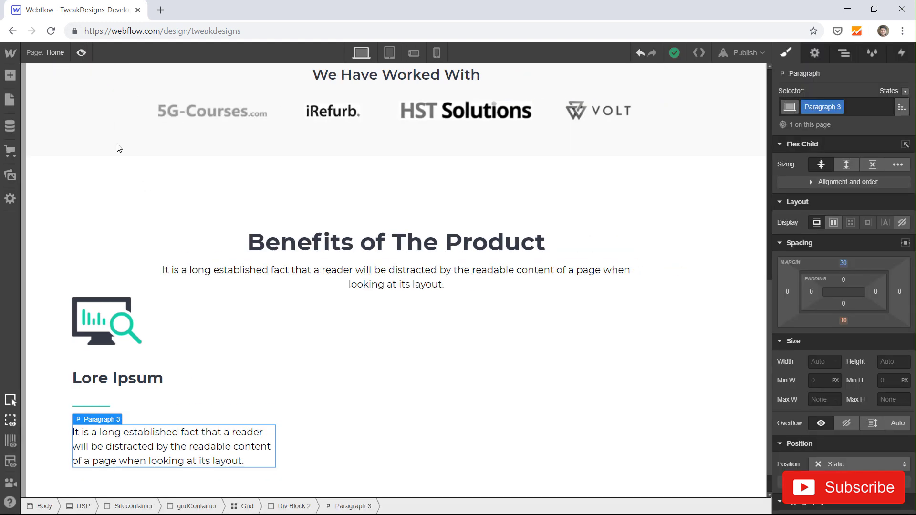
# Set the Lore Ipsum heading's top margin to 30 px.
pyautogui.click(118, 381)
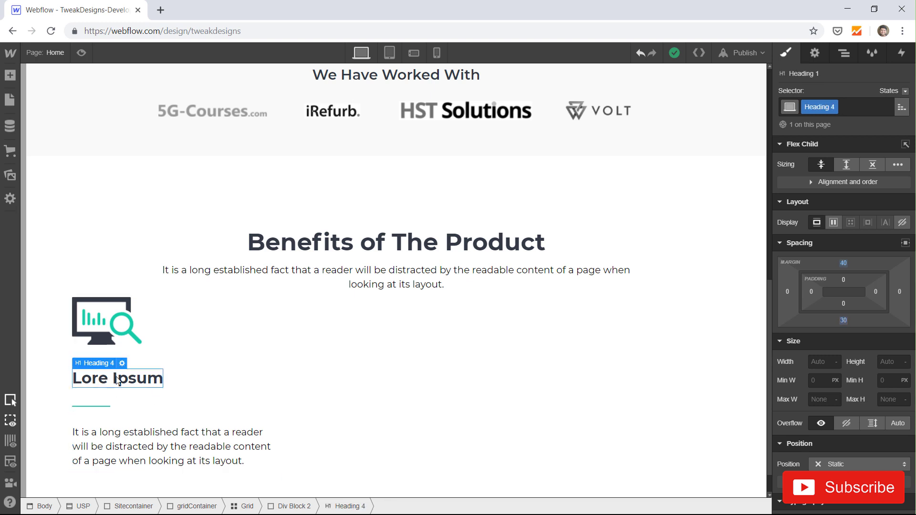
pyautogui.click(844, 265)
pyautogui.write('28')
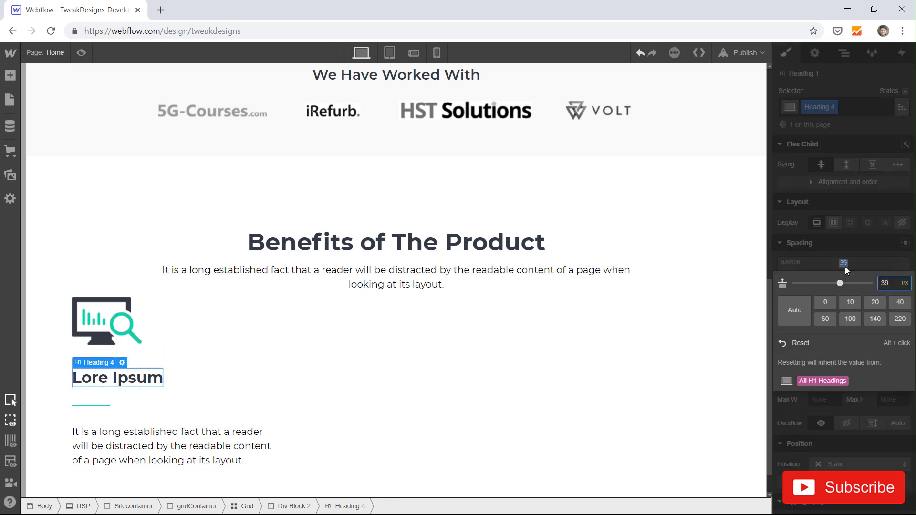
pyautogui.press('Down')
pyautogui.press('Down')
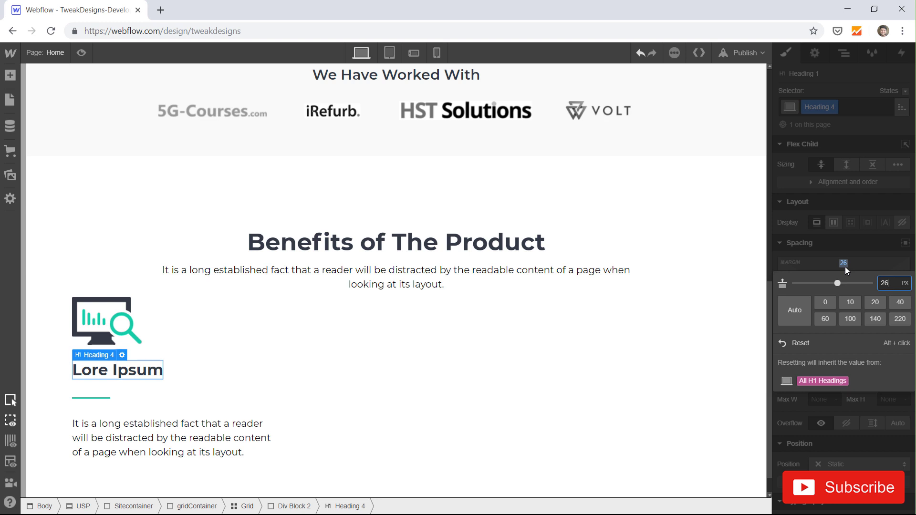
pyautogui.press('Up')
pyautogui.press('Up')
pyautogui.press('Up')
pyautogui.press('Up')
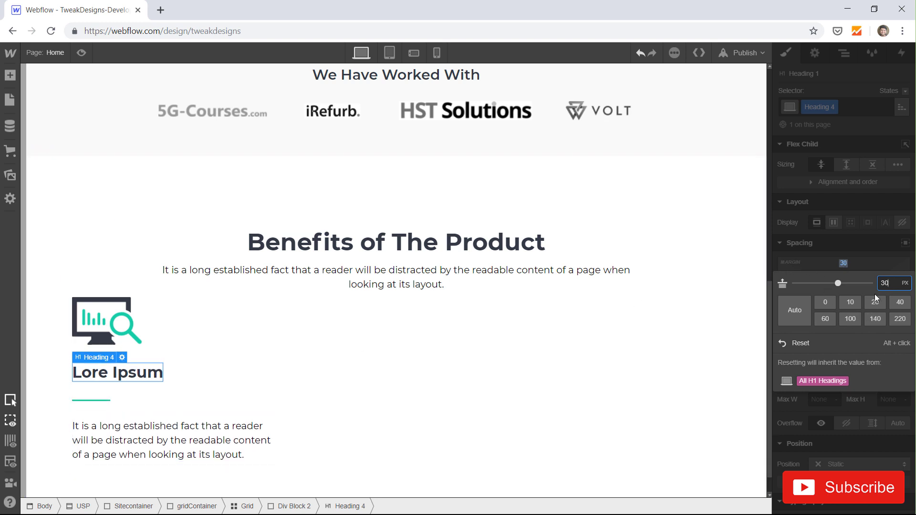
# Set the Lore Ipsum heading's bottom margin to 20 px.
pyautogui.click(844, 320)
pyautogui.press('Down')
pyautogui.press('Down')
pyautogui.press('Down')
pyautogui.press('Down')
pyautogui.press('Down')
pyautogui.press('Down')
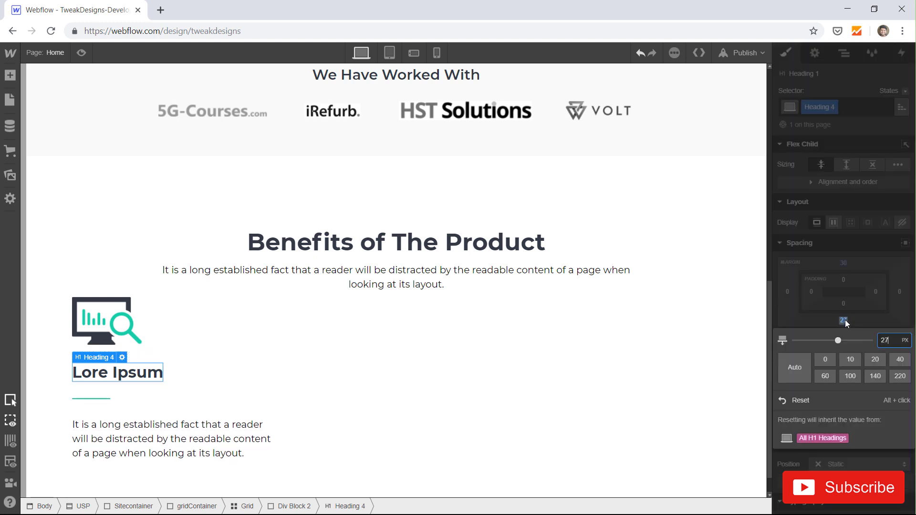
pyautogui.press('Down')
pyautogui.press('Down')
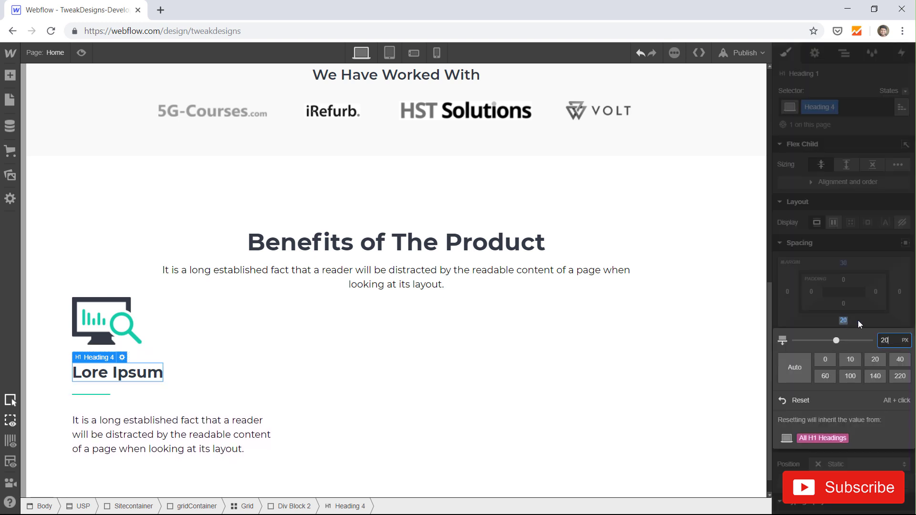
# Set the top margin of the paragraph below the divider to 20 px and check the result in preview mode.
pyautogui.click(101, 436)
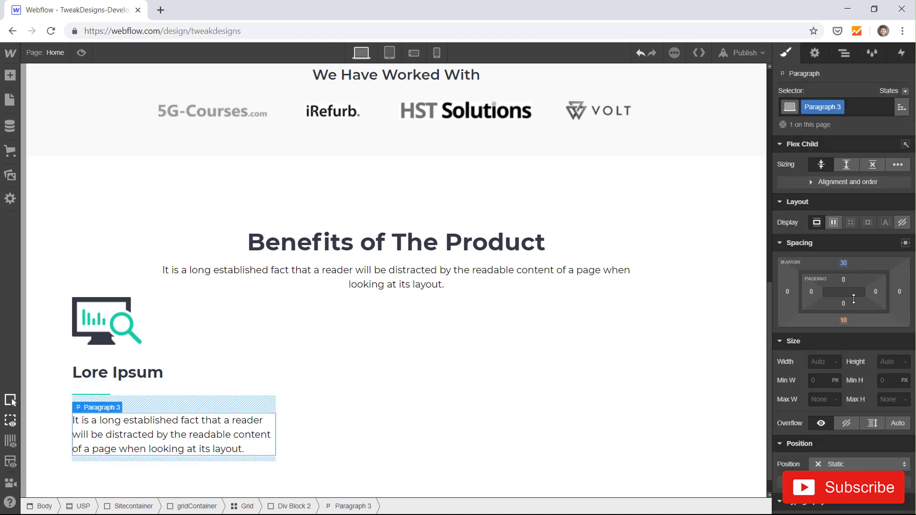
pyautogui.click(843, 263)
pyautogui.press('Down')
pyautogui.press('Down')
pyautogui.press('Down')
pyautogui.press('Down')
pyautogui.press('Down')
pyautogui.press('Down')
pyautogui.press('Down')
pyautogui.press('Down')
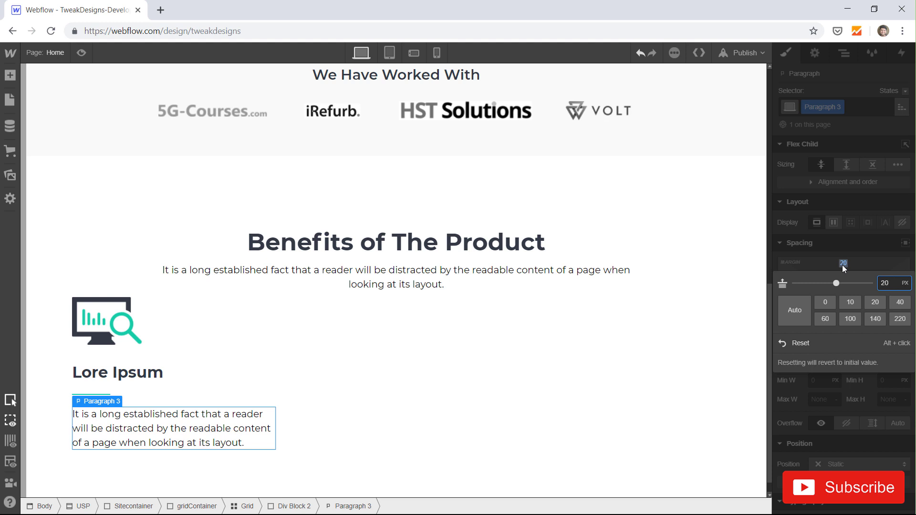
pyautogui.click(613, 368)
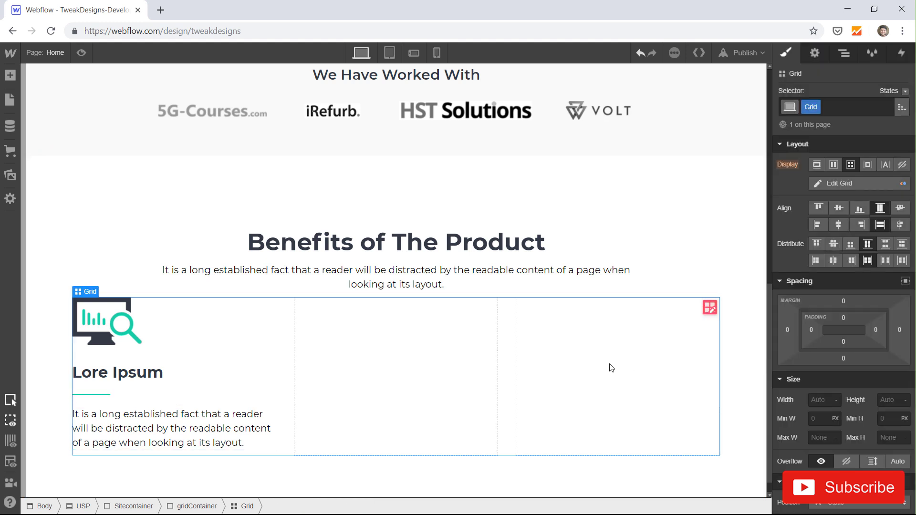
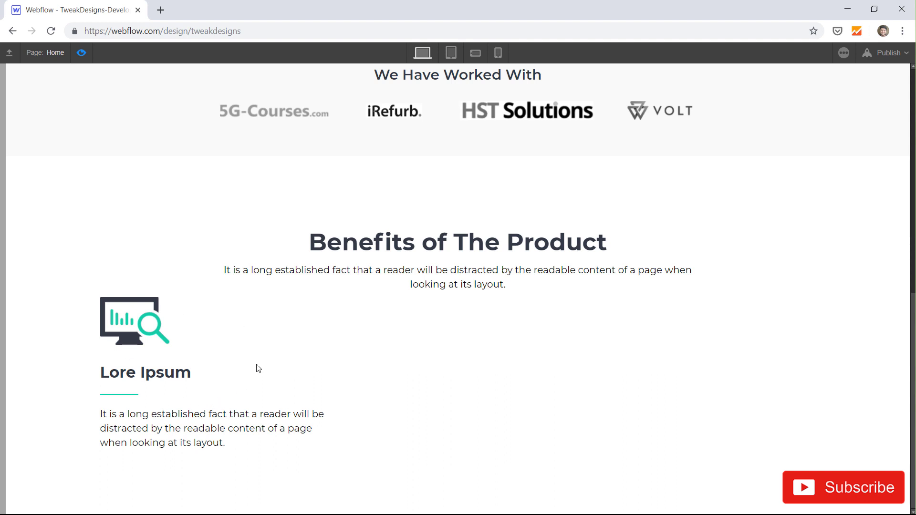
pyautogui.click(83, 52)
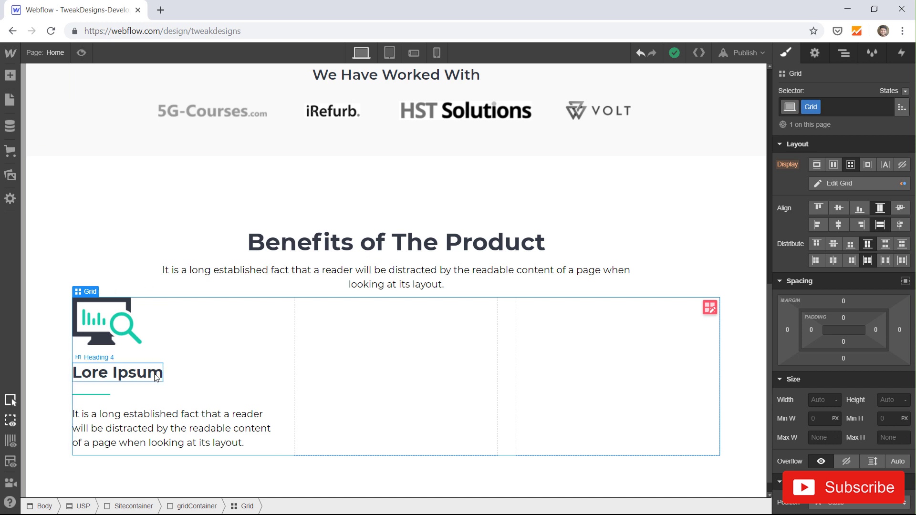
# Fill the grid's second and third columns with copies of the first benefit column's div block, and preview the page.
pyautogui.click(244, 336)
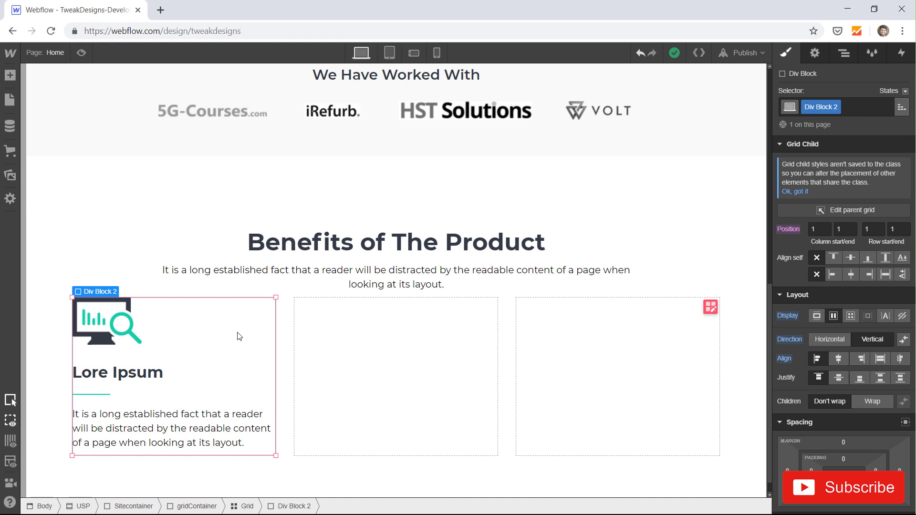
pyautogui.hotkey('ctrl', 'v')
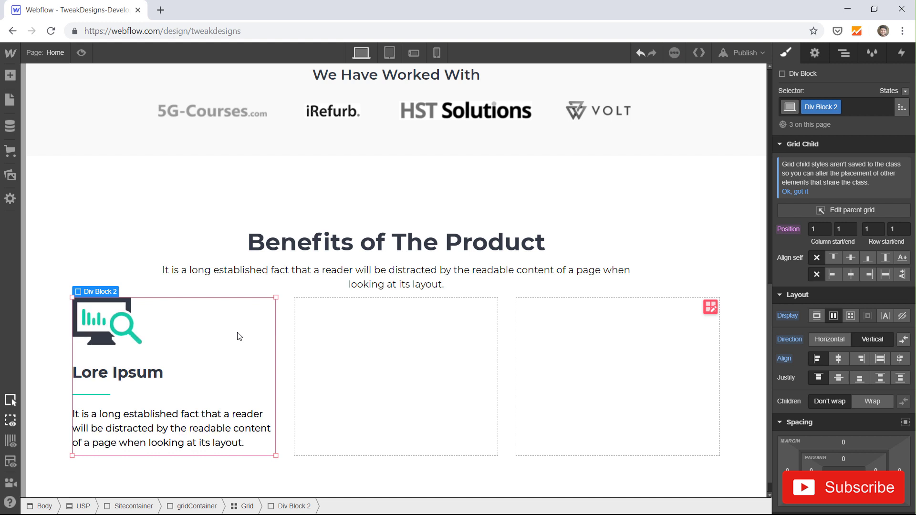
pyautogui.click(845, 54)
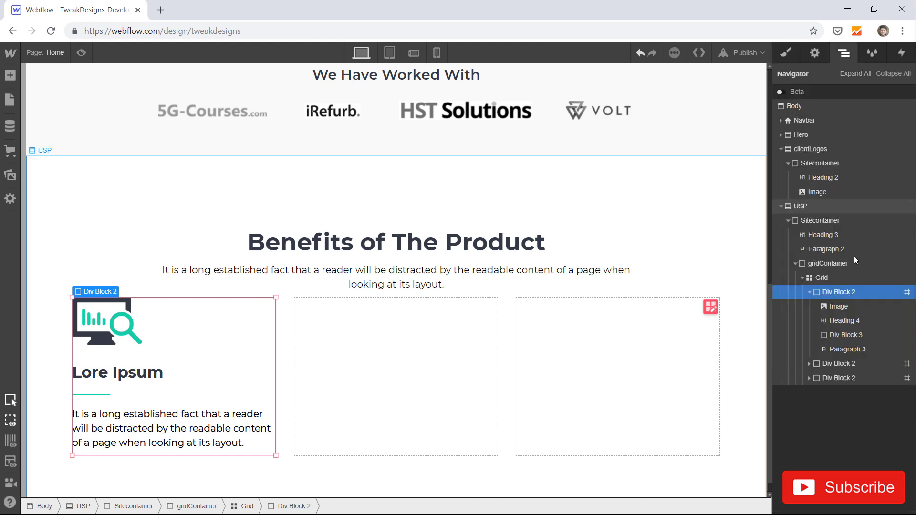
pyautogui.click(809, 292)
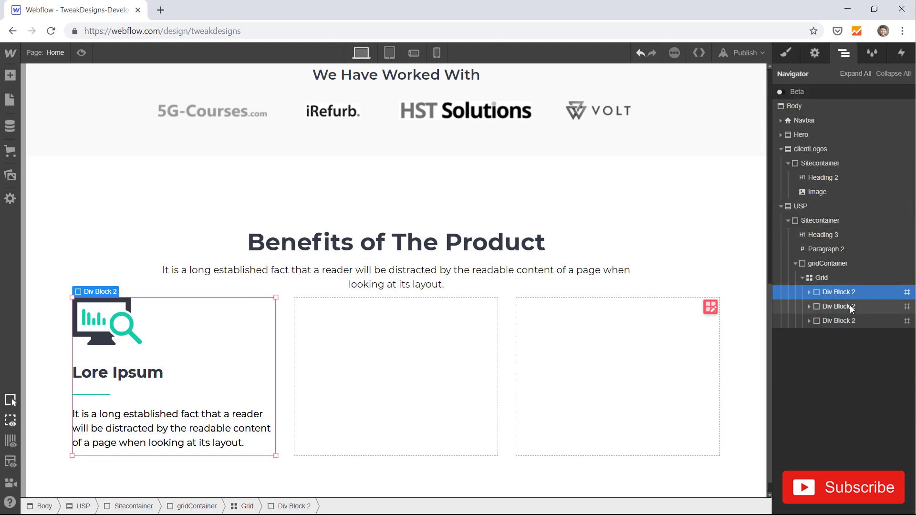
pyautogui.click(852, 309)
pyautogui.hotkey('ctrl', 'v')
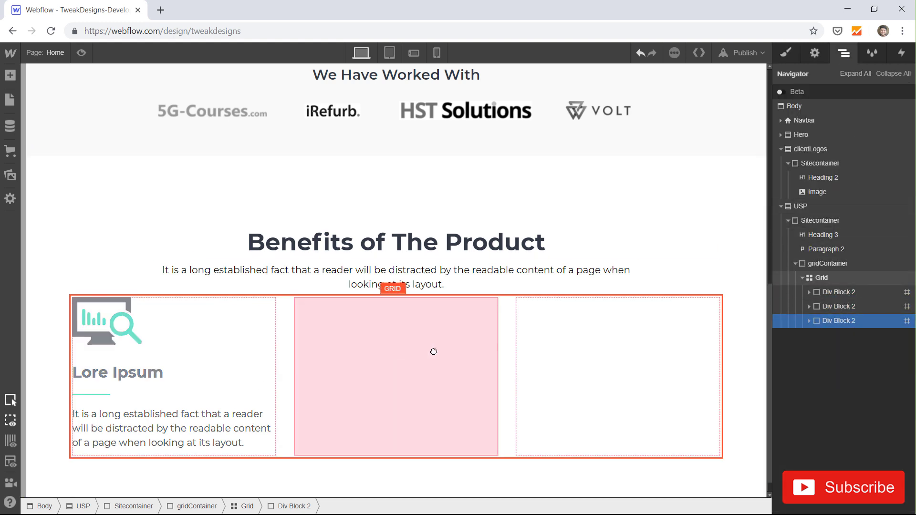
pyautogui.click(836, 321)
pyautogui.moveTo(252, 374); pyautogui.dragTo(699, 378)
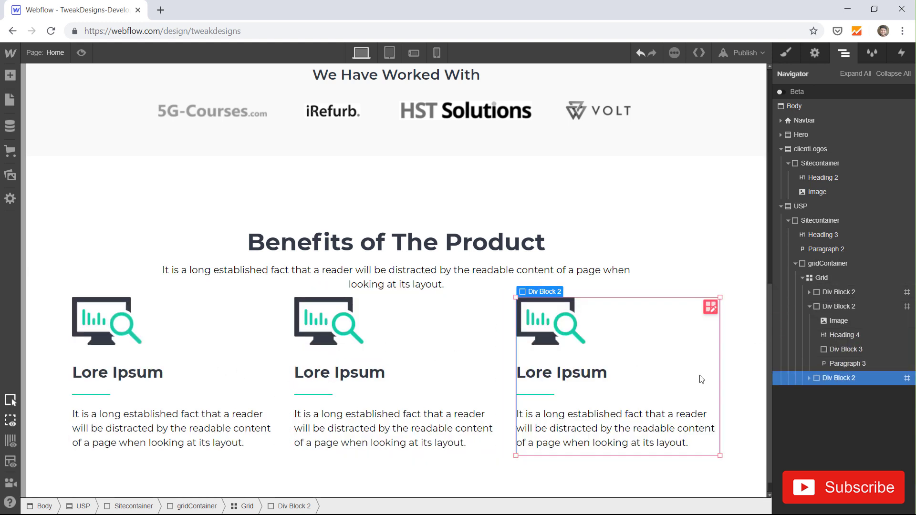
pyautogui.click(810, 307)
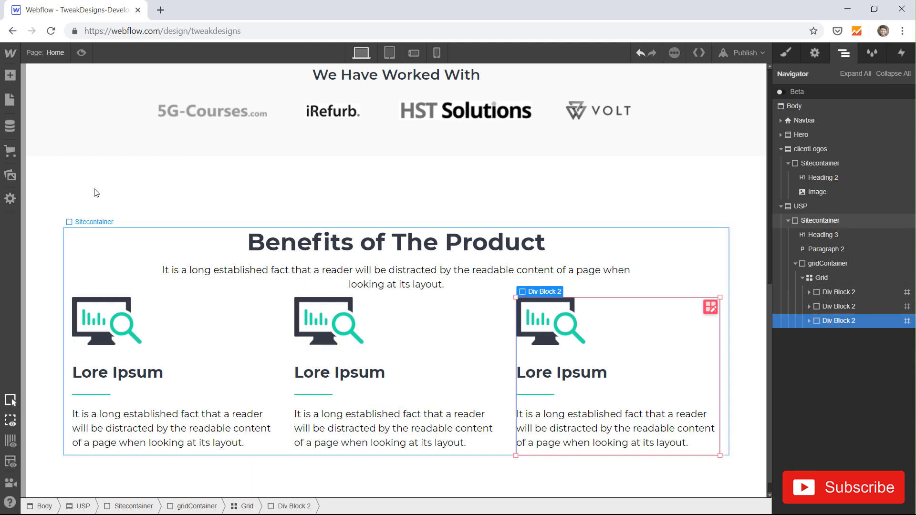
pyautogui.click(82, 52)
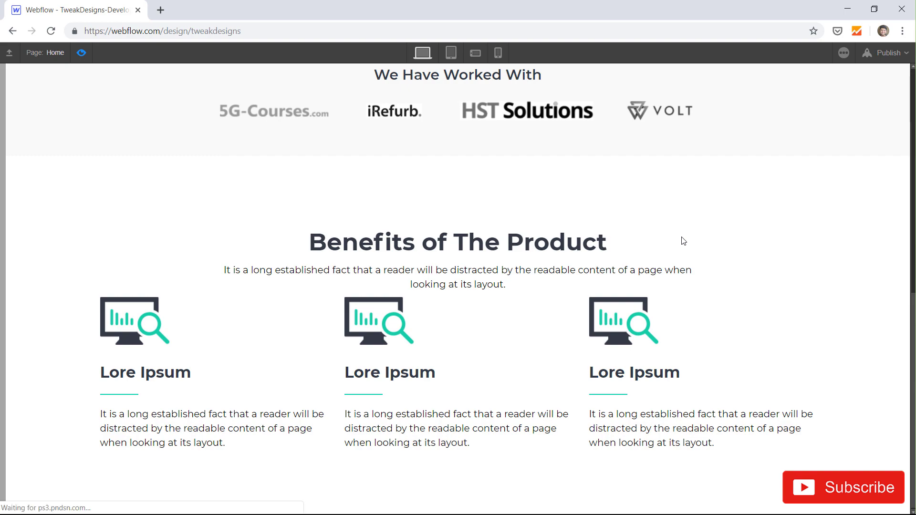
# Leave the preview and set the bottom margin of the paragraph under the Benefits of The Product heading to 60 px.
pyautogui.scroll(10, 683, 241)
pyautogui.scroll(-3, 684, 241)
pyautogui.scroll(-6, 683, 241)
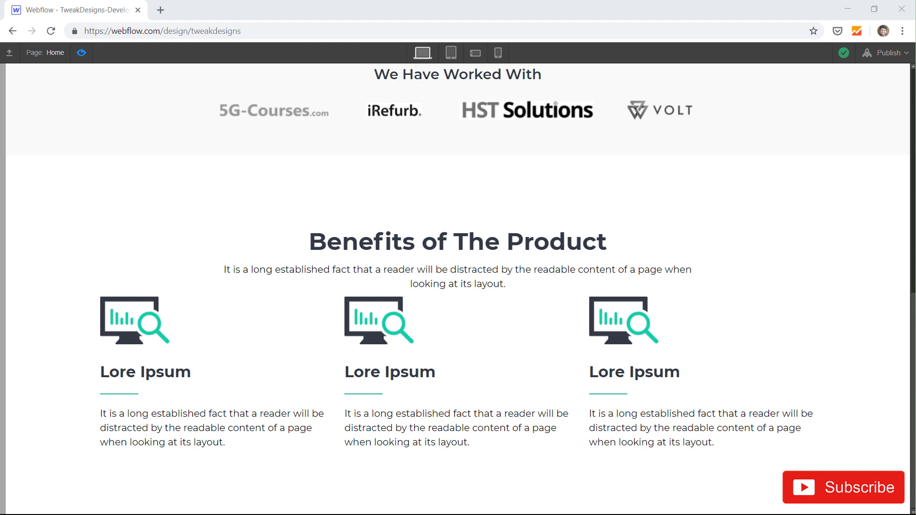
pyautogui.click(81, 52)
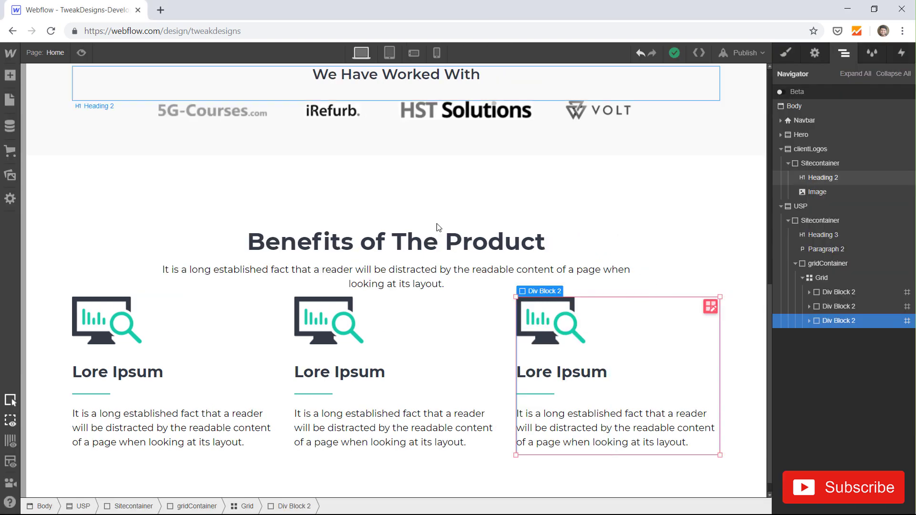
pyautogui.click(415, 283)
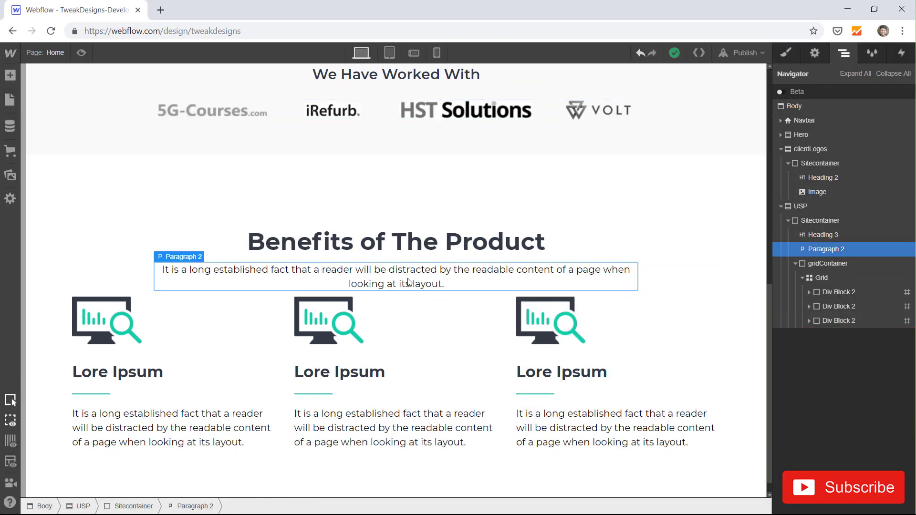
pyautogui.click(787, 54)
pyautogui.click(845, 262)
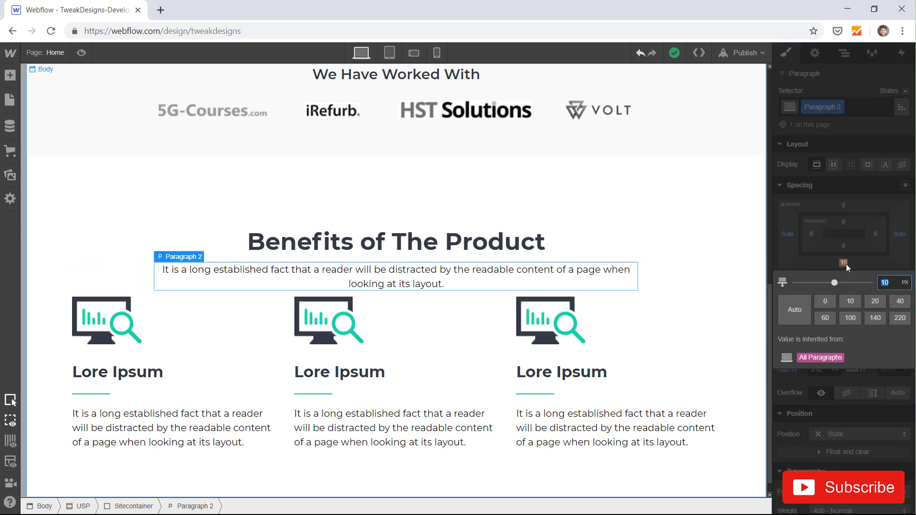
pyautogui.write('60')
pyautogui.press('Return')
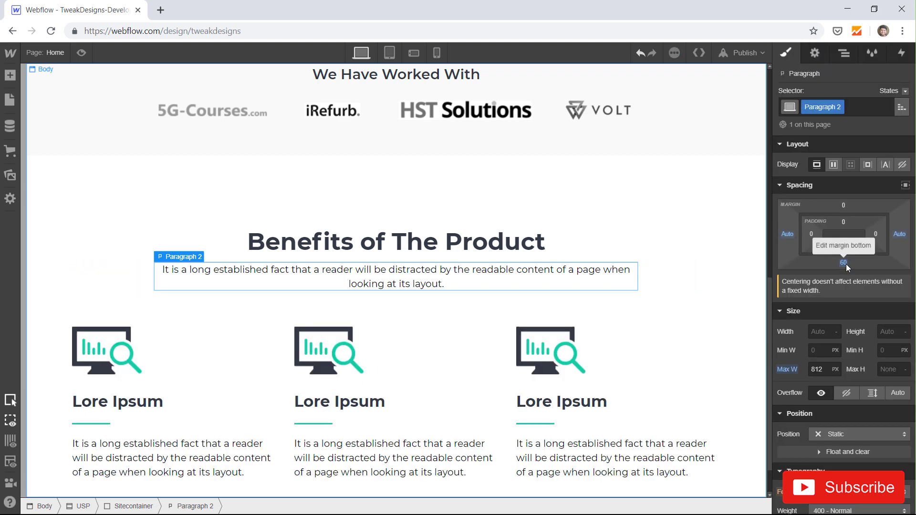
# Replace the second benefit column's image with the pie chart icon from the site's assets.
pyautogui.scroll(-1, 373, 313)
pyautogui.click(353, 312)
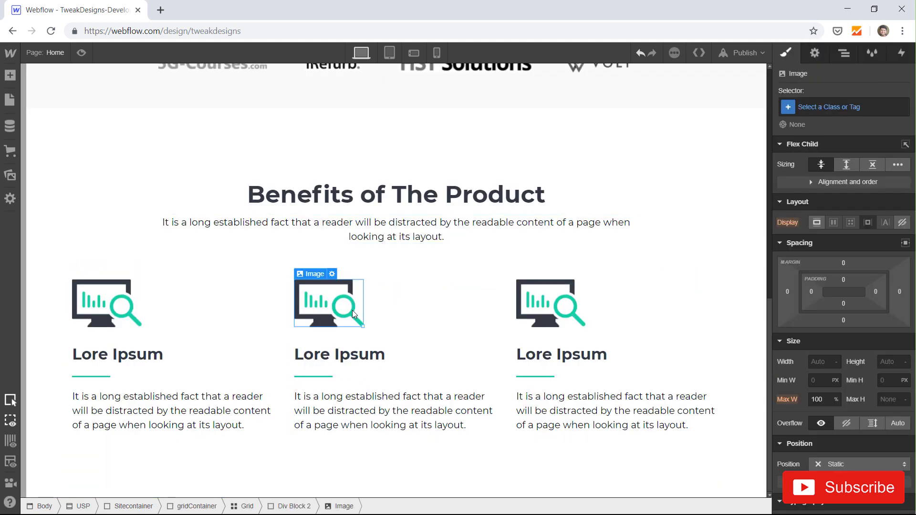
pyautogui.click(333, 274)
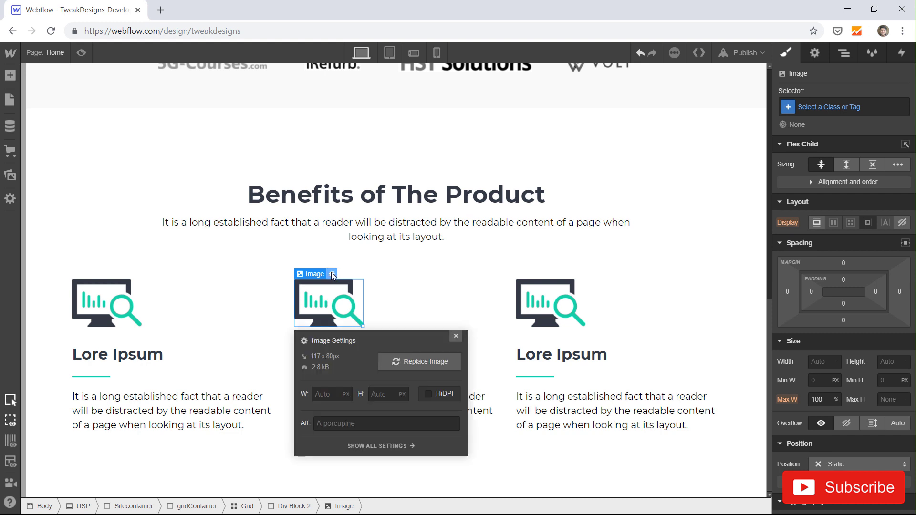
pyautogui.click(416, 361)
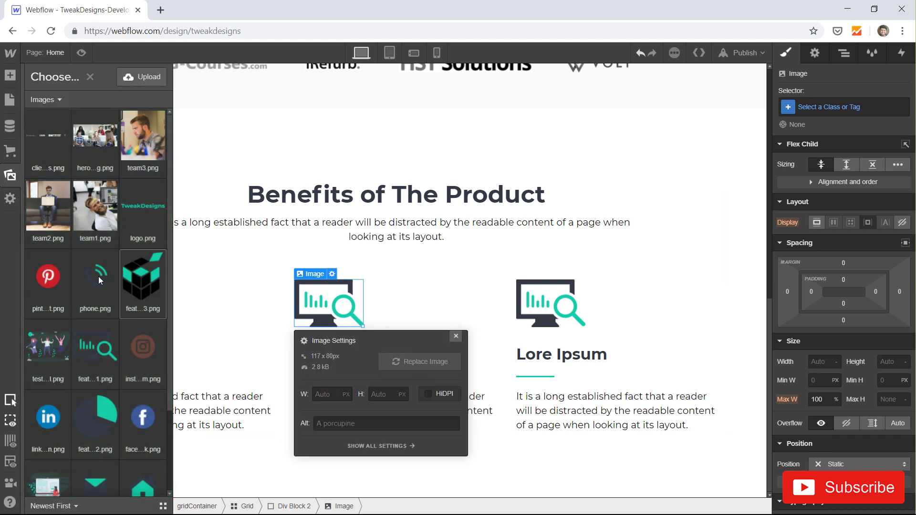
pyautogui.click(94, 412)
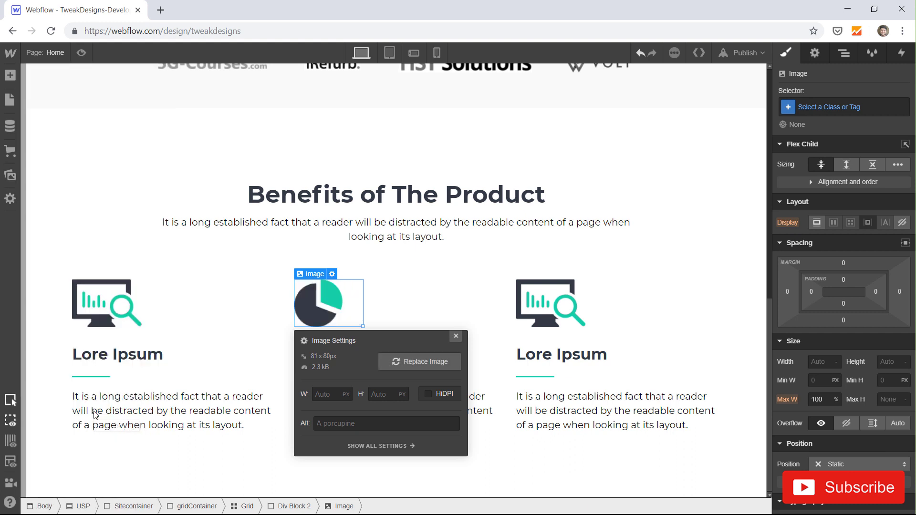
pyautogui.click(456, 336)
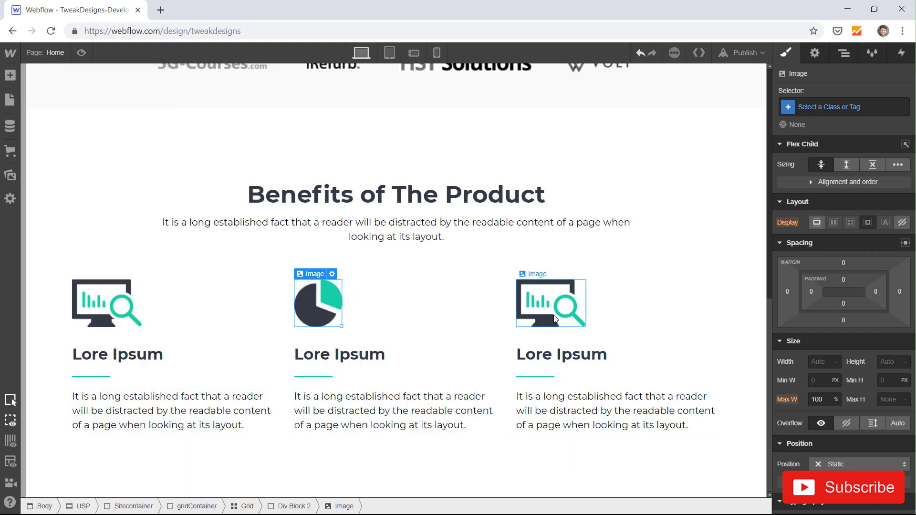
# Replace the third benefit column's image with the cube icon from the site's assets.
pyautogui.click(579, 319)
pyautogui.click(554, 274)
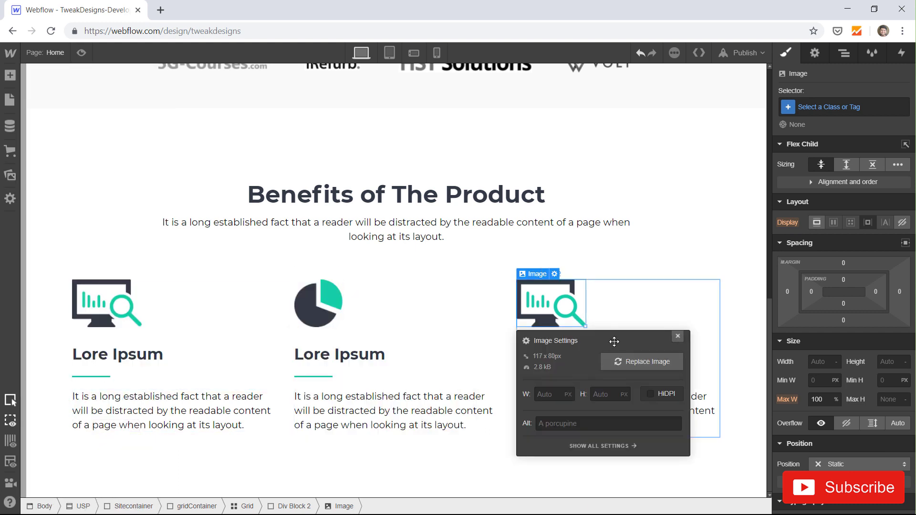
pyautogui.click(635, 364)
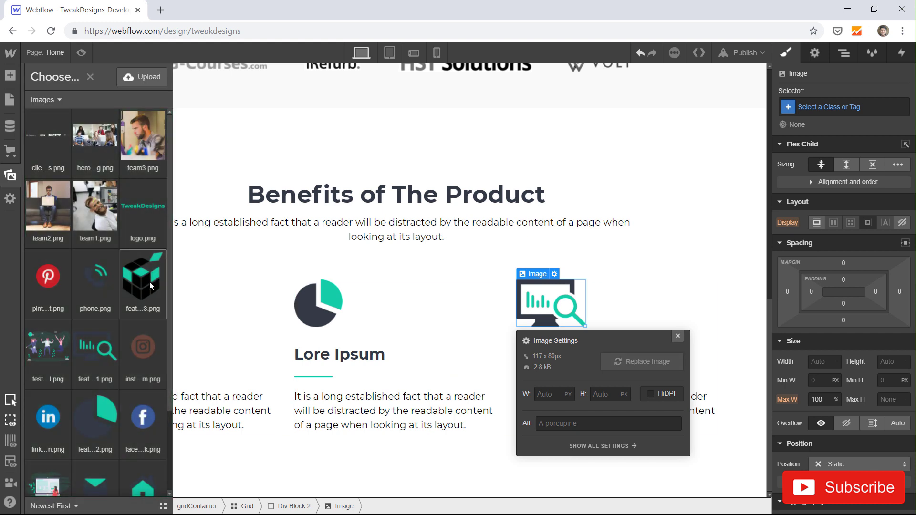
pyautogui.click(150, 282)
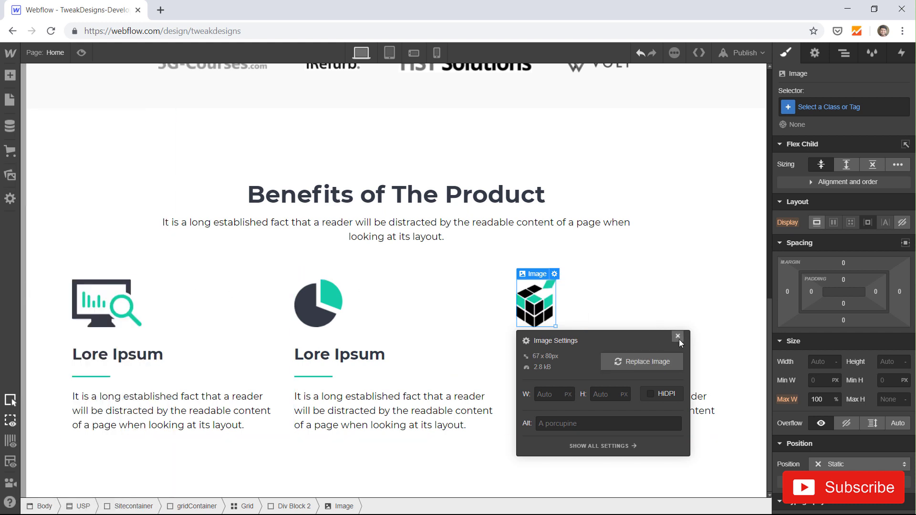
pyautogui.click(678, 336)
pyautogui.click(703, 272)
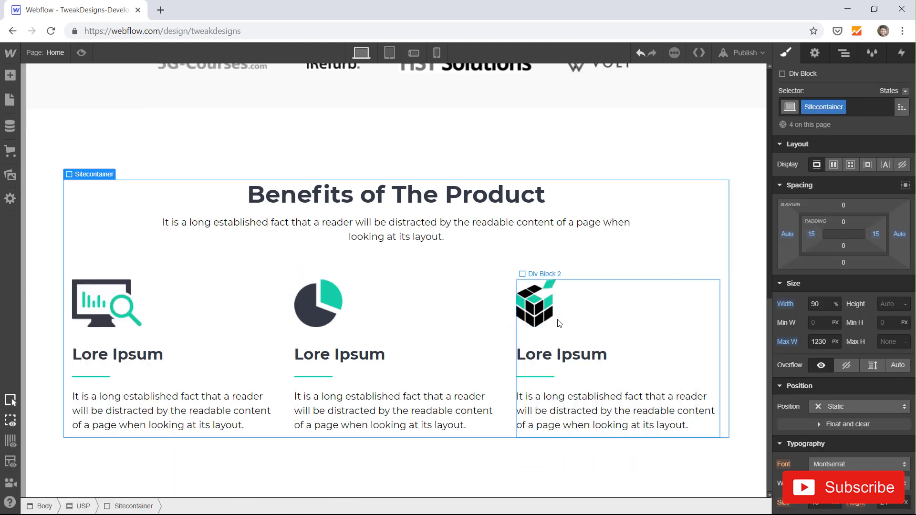
# Try a letter spacing of 1 px on the first benefit column's paragraph, and reset it to its initial value.
pyautogui.click(148, 421)
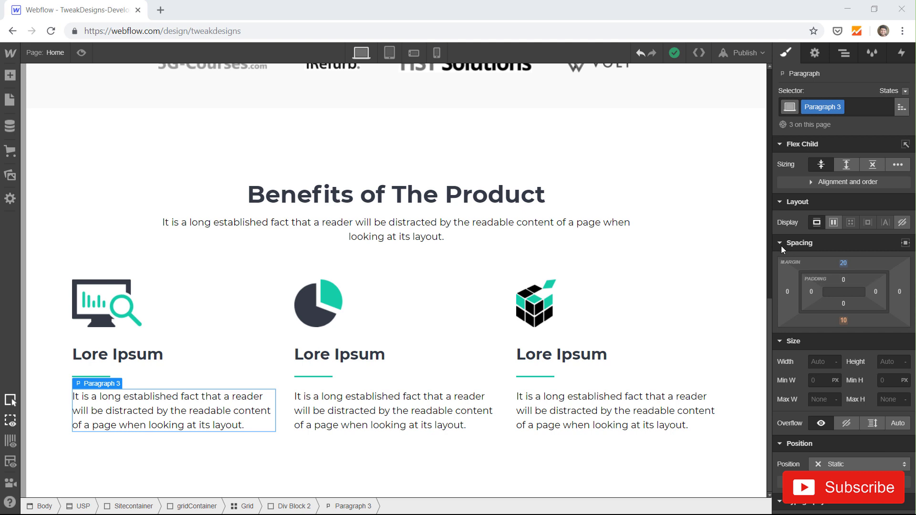
pyautogui.scroll(-5, 843, 303)
pyautogui.click(828, 337)
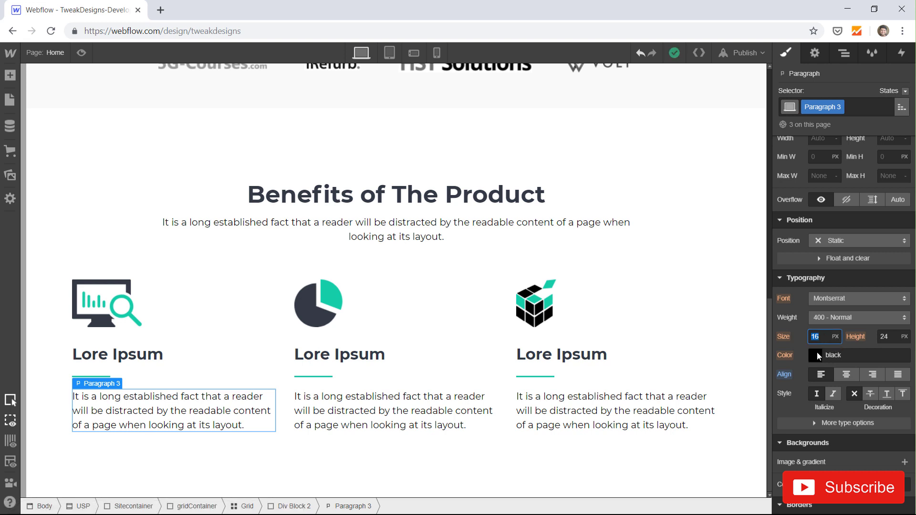
pyautogui.click(817, 355)
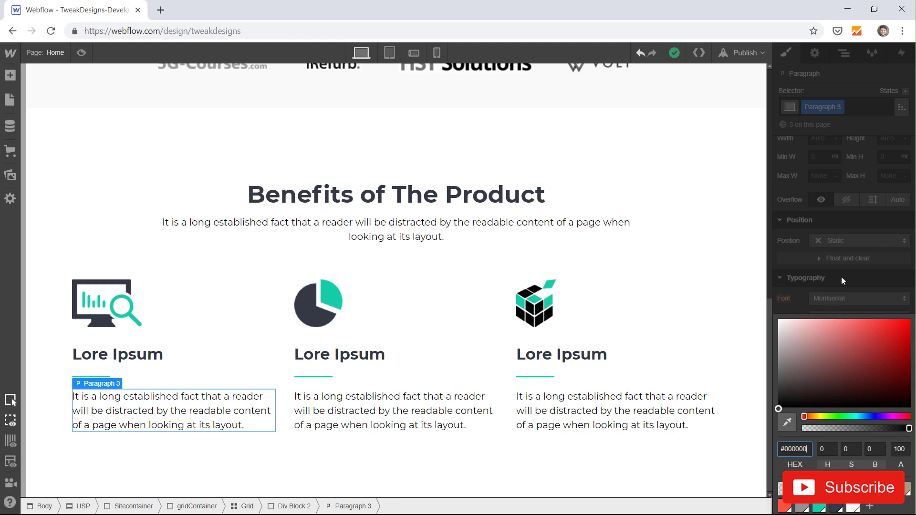
pyautogui.press('Escape')
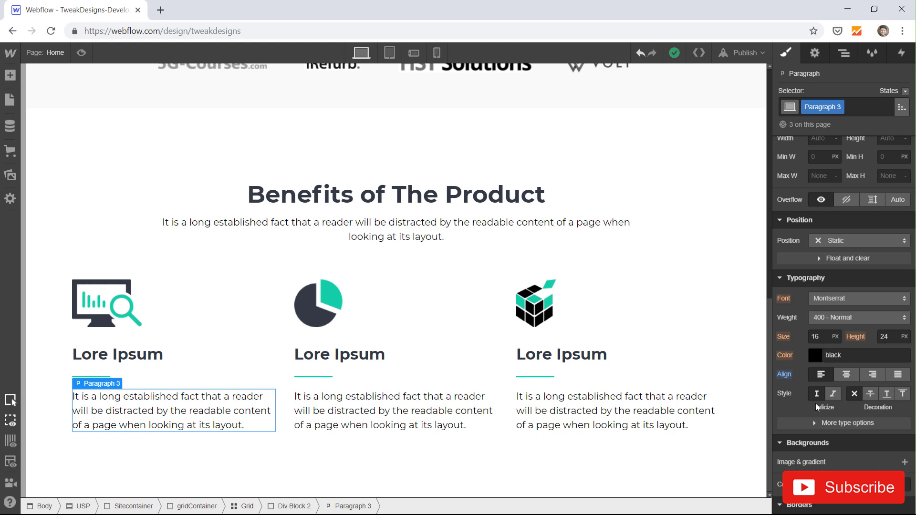
pyautogui.click(840, 423)
pyautogui.scroll(-2, 849, 422)
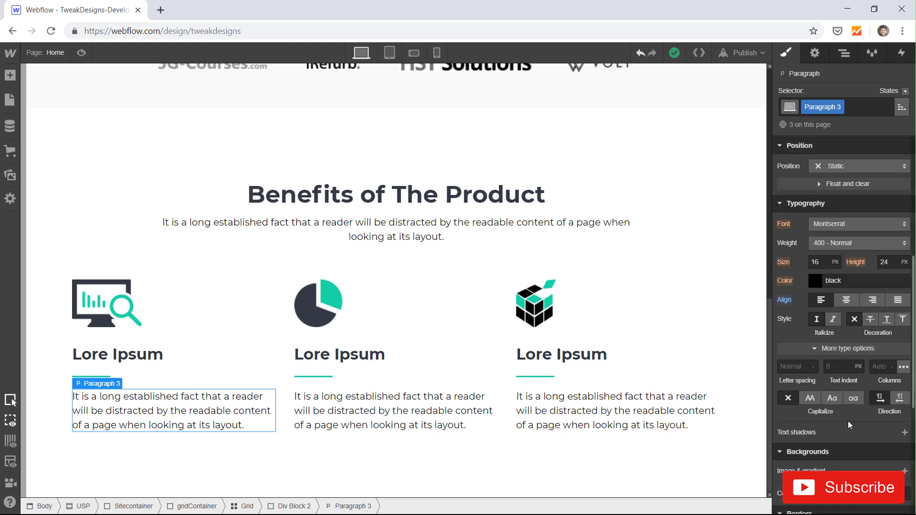
pyautogui.click(793, 366)
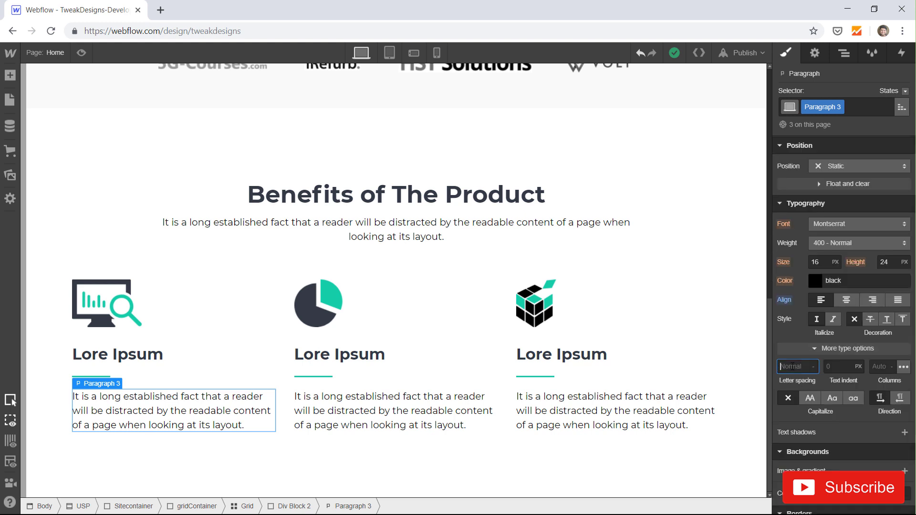
pyautogui.write('1')
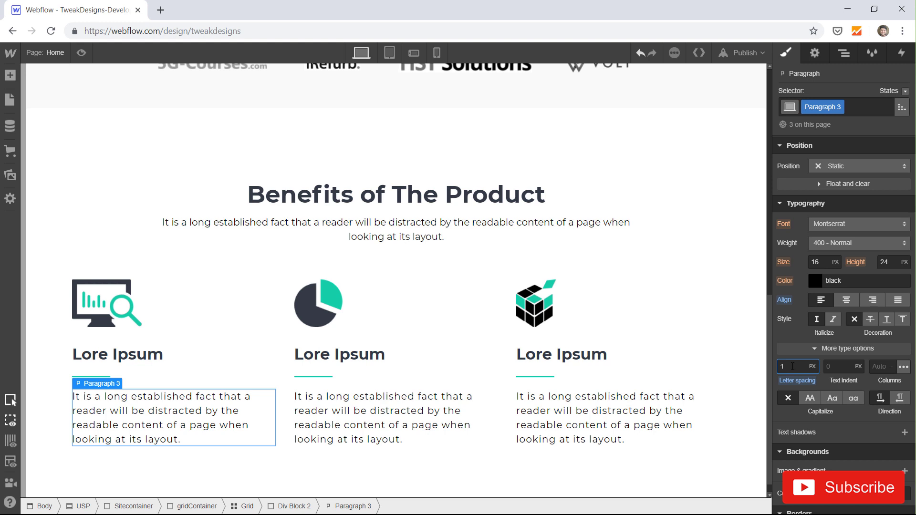
pyautogui.press('BackSpace')
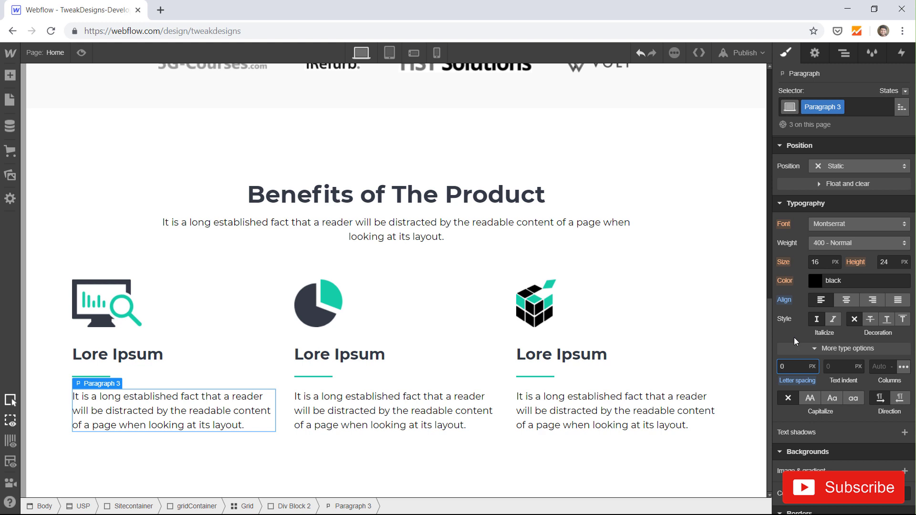
pyautogui.click(793, 382)
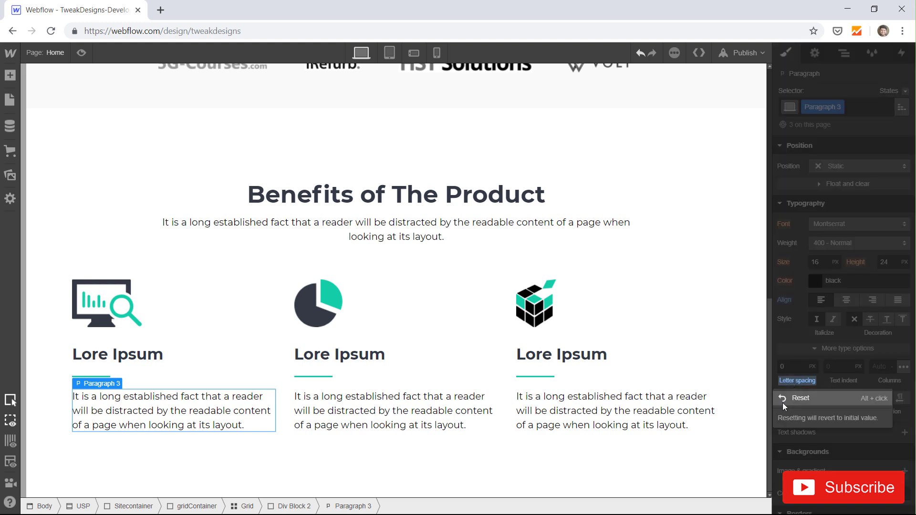
pyautogui.click(805, 402)
# Set the line height of the benefit column paragraphs to 28 px and check the section in preview mode.
pyautogui.click(896, 264)
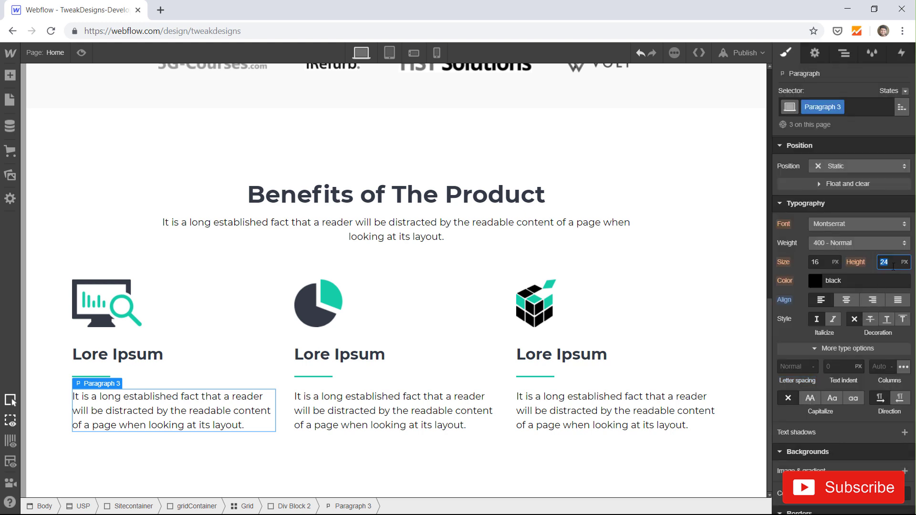
pyautogui.press('Up')
pyautogui.press('Up')
pyautogui.press('Up')
pyautogui.press('Up')
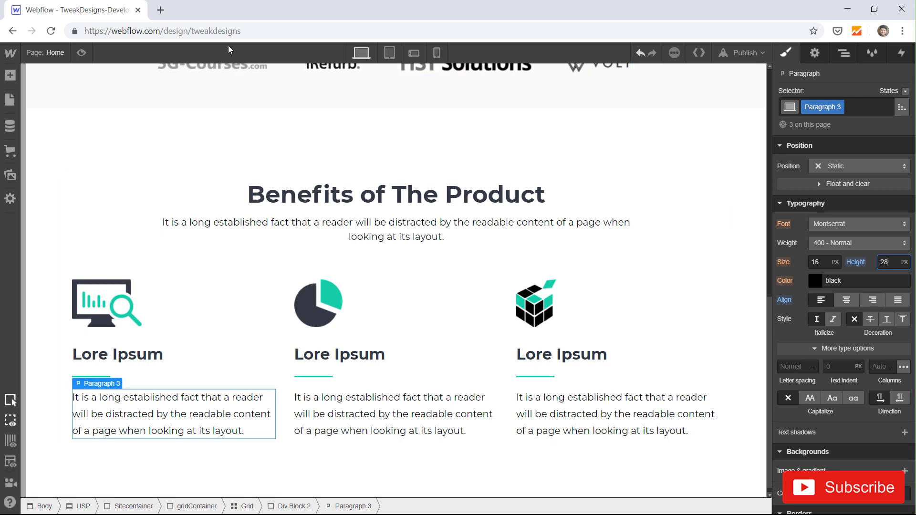
pyautogui.click(84, 55)
pyautogui.scroll(8, 600, 279)
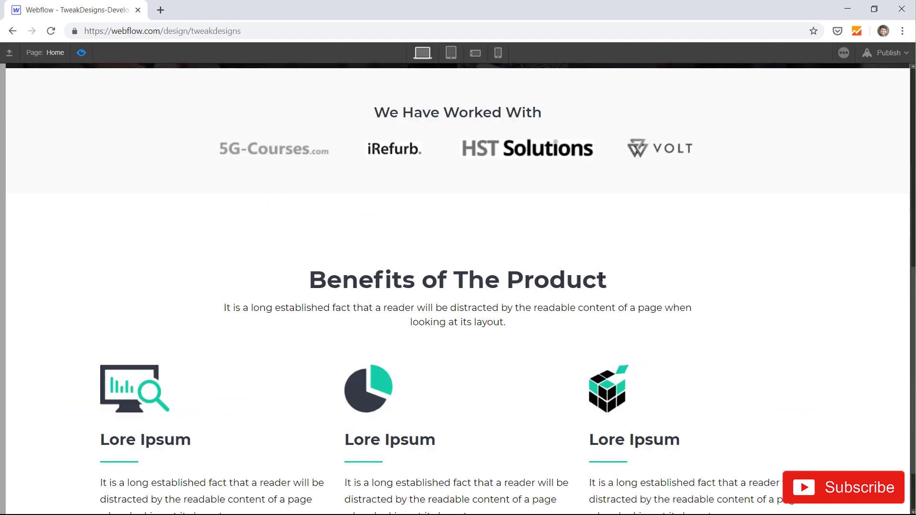
pyautogui.scroll(-6, 600, 277)
pyautogui.scroll(-2, 602, 281)
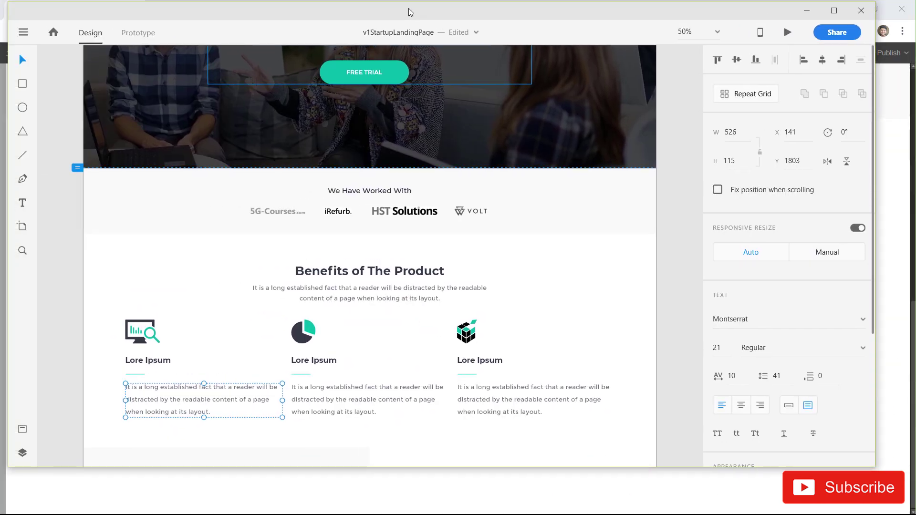
# In the Adobe XD mockup, examine the text and opacity settings of the third benefit column's paragraph, and return to Webflow.
pyautogui.moveTo(409, 12); pyautogui.dragTo(476, 401)
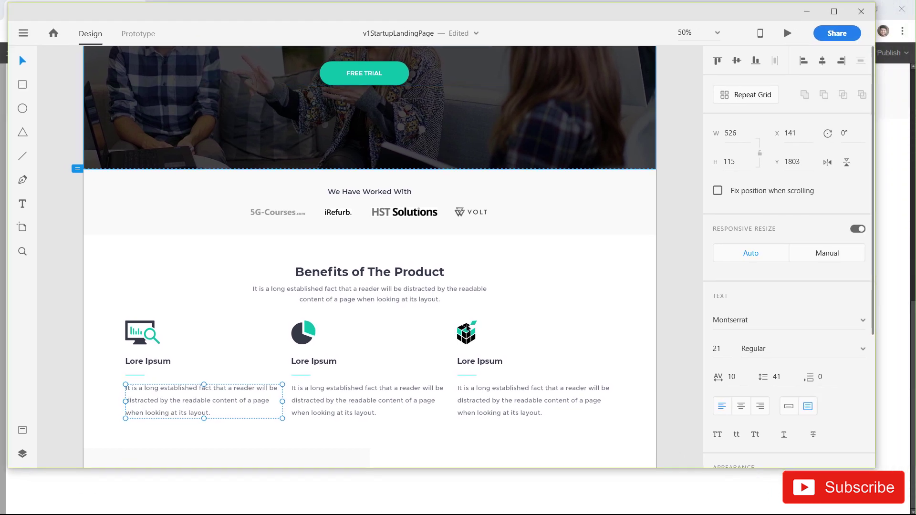
pyautogui.click(505, 389)
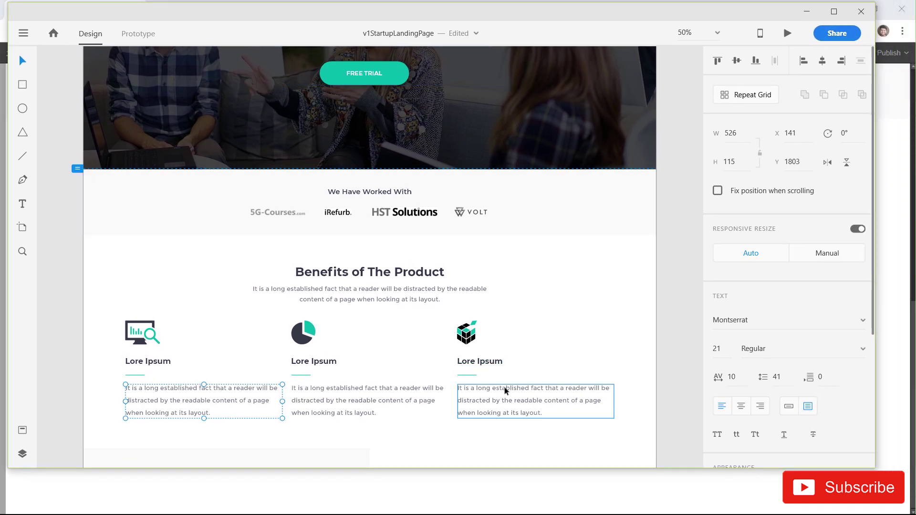
pyautogui.scroll(-4, 759, 356)
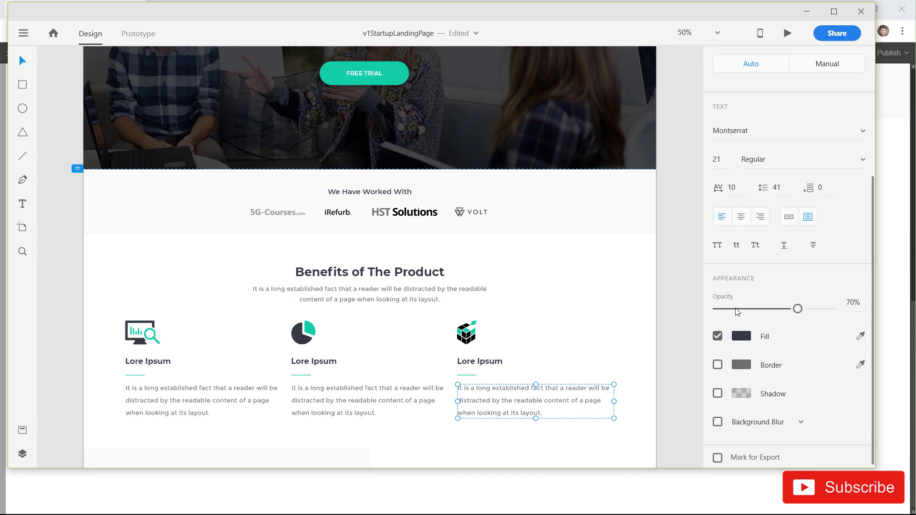
pyautogui.press('super+Down')
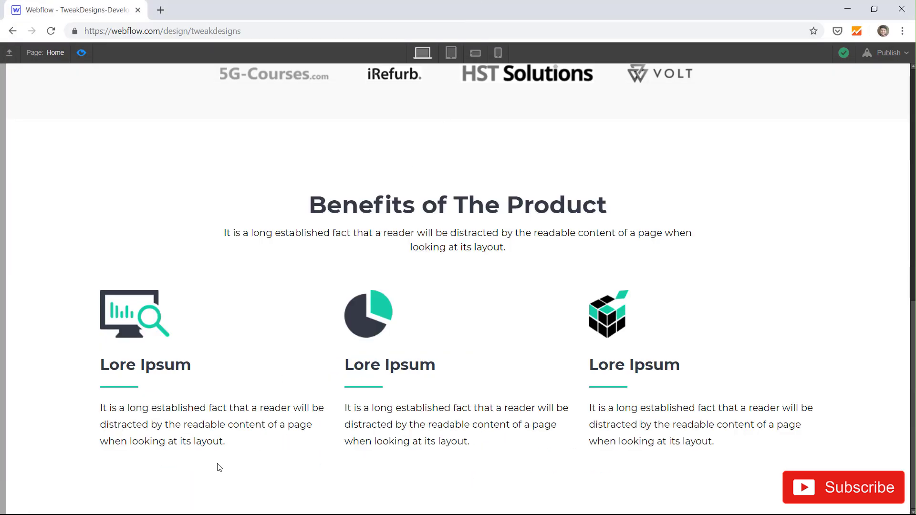
# Leave the preview and set the benefit column paragraphs' text color to the Dark Slate Grey swatch (#323a45) with 70% opacity.
pyautogui.hotkey('ctrl', 'shift', 'p')
pyautogui.click(165, 409)
pyautogui.scroll(-5, 846, 341)
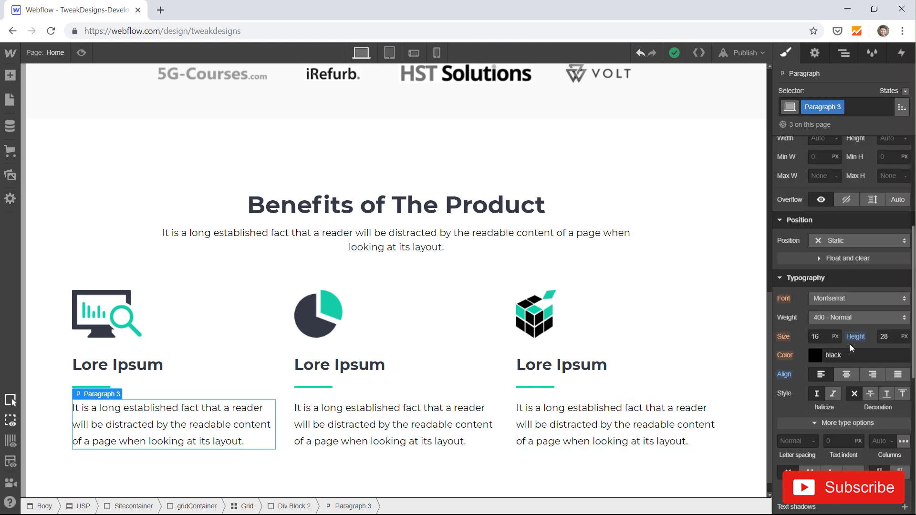
pyautogui.click(818, 355)
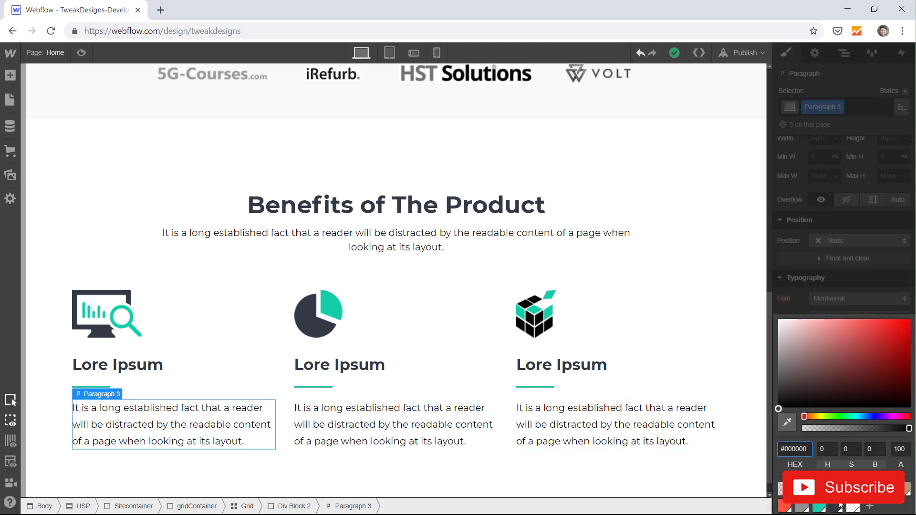
pyautogui.click(840, 507)
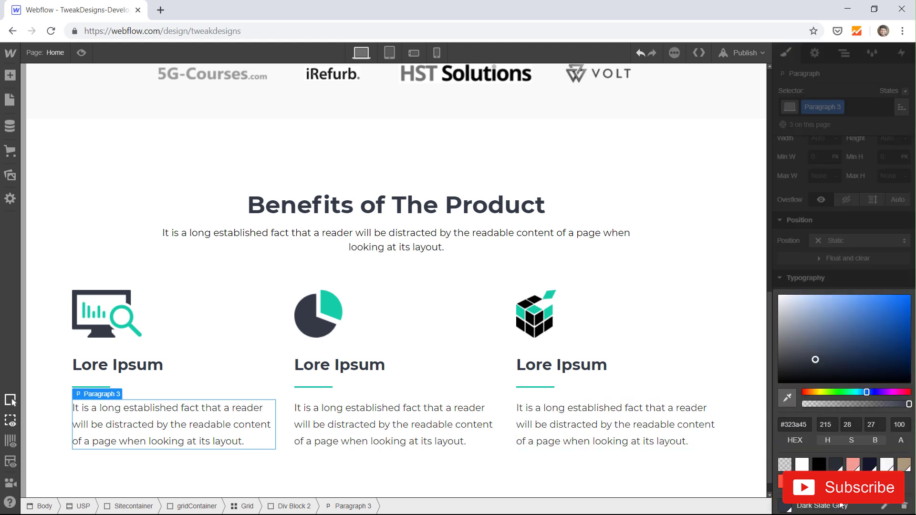
pyautogui.click(899, 424)
pyautogui.doubleClick(900, 424)
pyautogui.write('70')
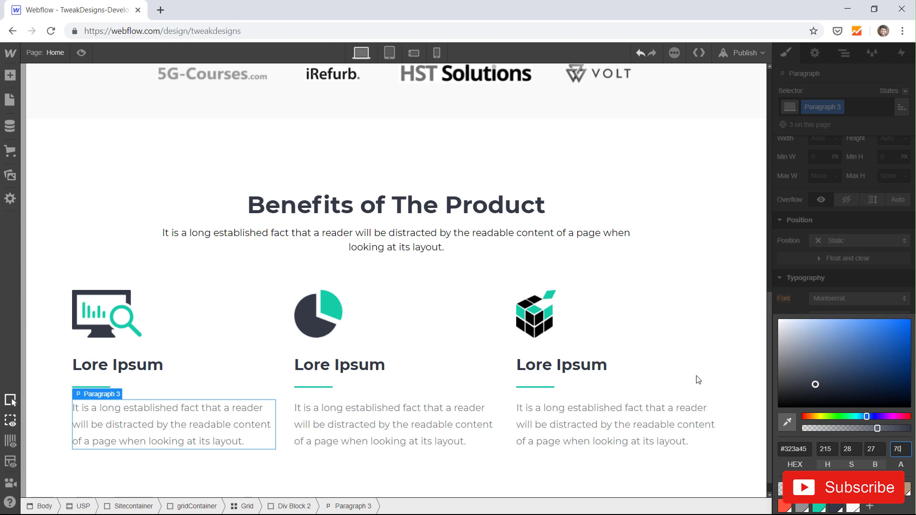
# Set the opacity of the benefit column paragraphs' text color to 80% and check the page in preview mode.
pyautogui.click(82, 54)
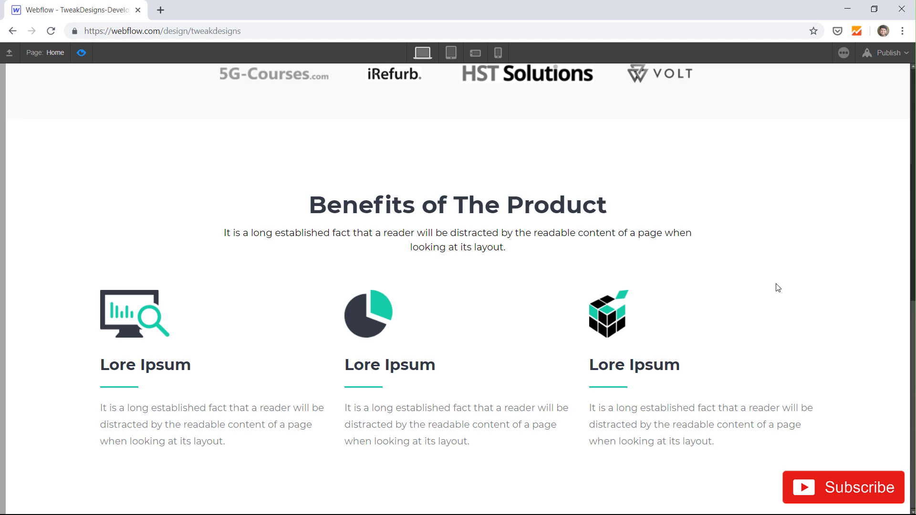
pyautogui.click(82, 52)
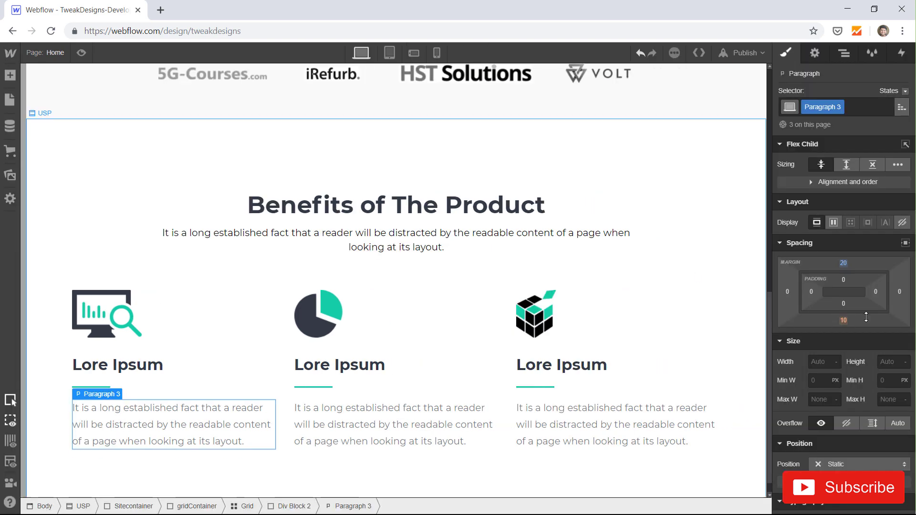
pyautogui.scroll(-6, 845, 348)
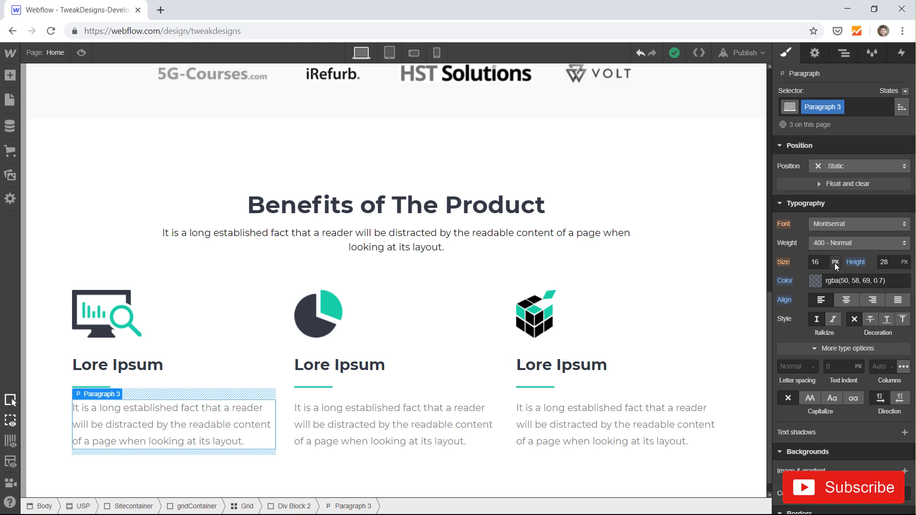
pyautogui.click(815, 281)
pyautogui.click(905, 428)
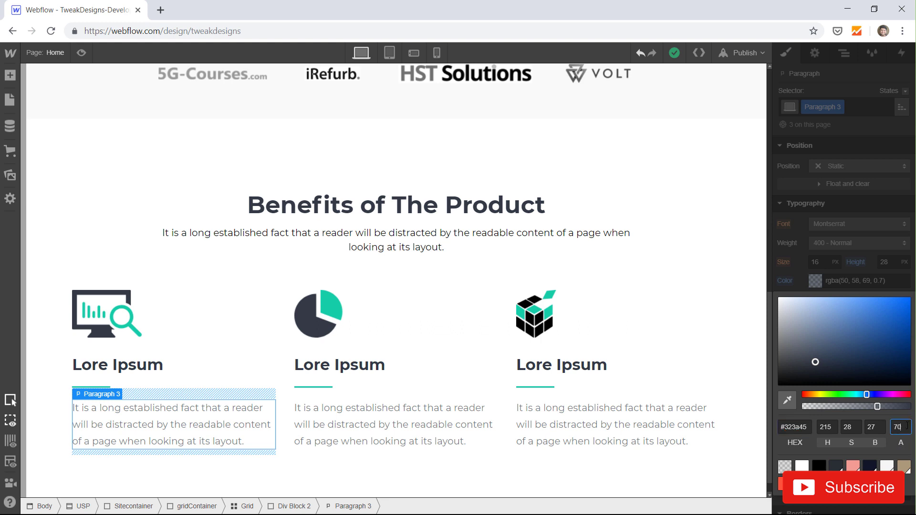
pyautogui.write('80')
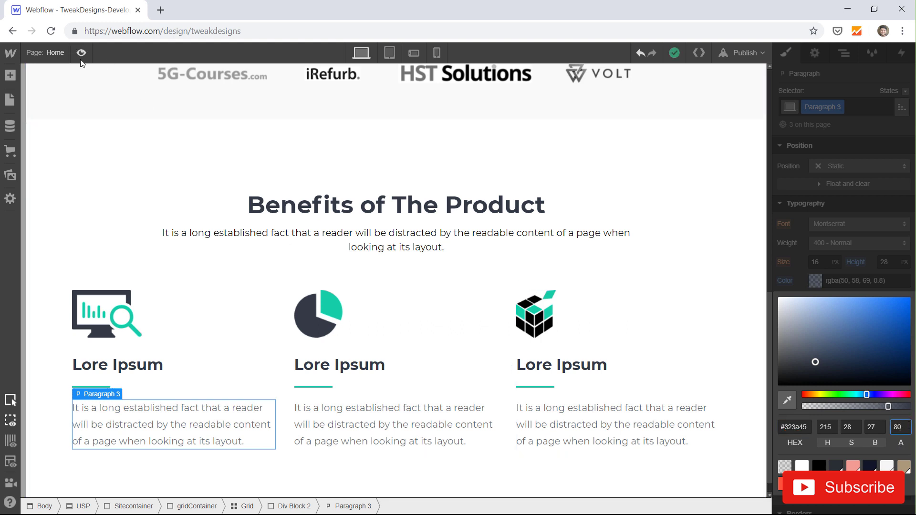
pyautogui.click(81, 53)
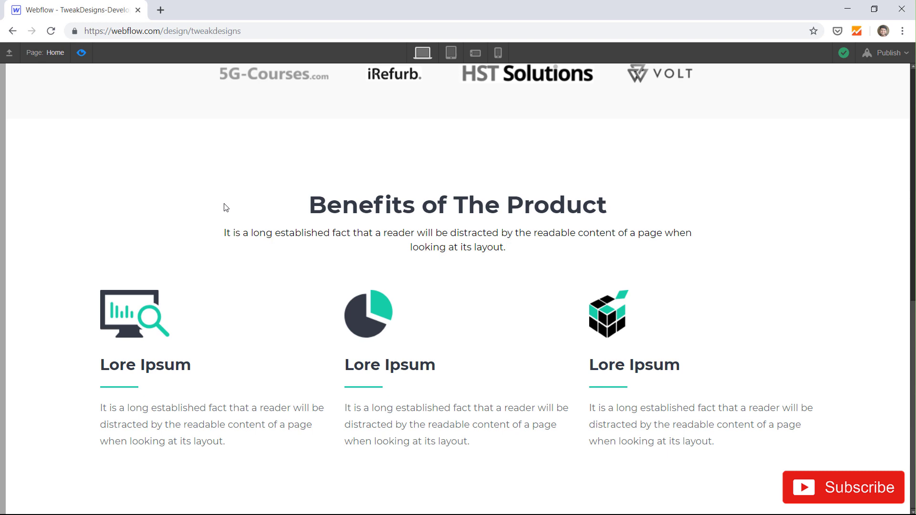
pyautogui.scroll(10, 225, 207)
pyautogui.scroll(-10, 226, 207)
# Switch to the Adobe XD mockup, examine the Reasons To Choose Us and Success Stories sections below the benefits, and return to Webflow.
pyautogui.hotkey('alt', 'Tab')
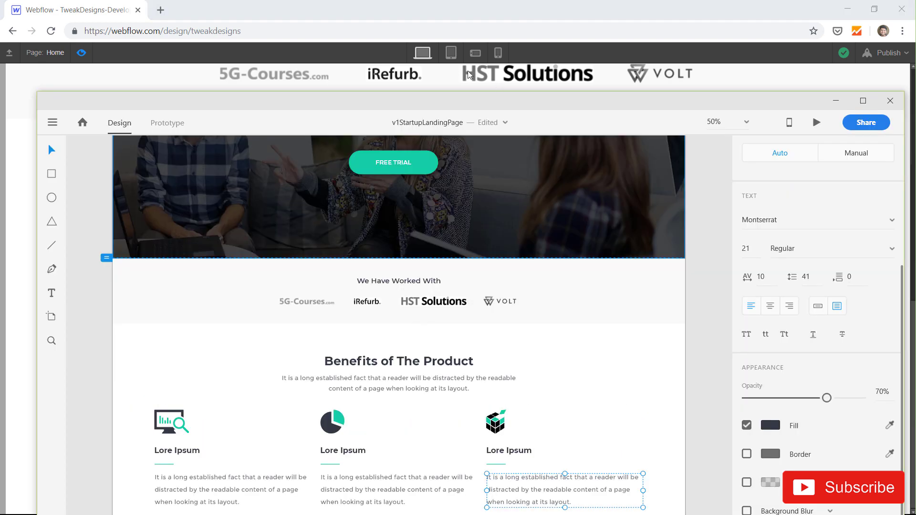
pyautogui.moveTo(424, 100); pyautogui.dragTo(405, 30)
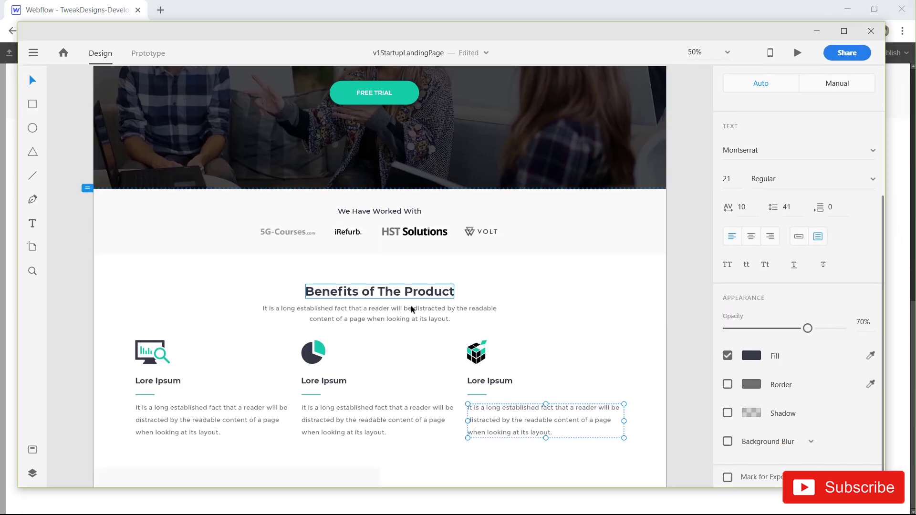
pyautogui.scroll(-5, 411, 309)
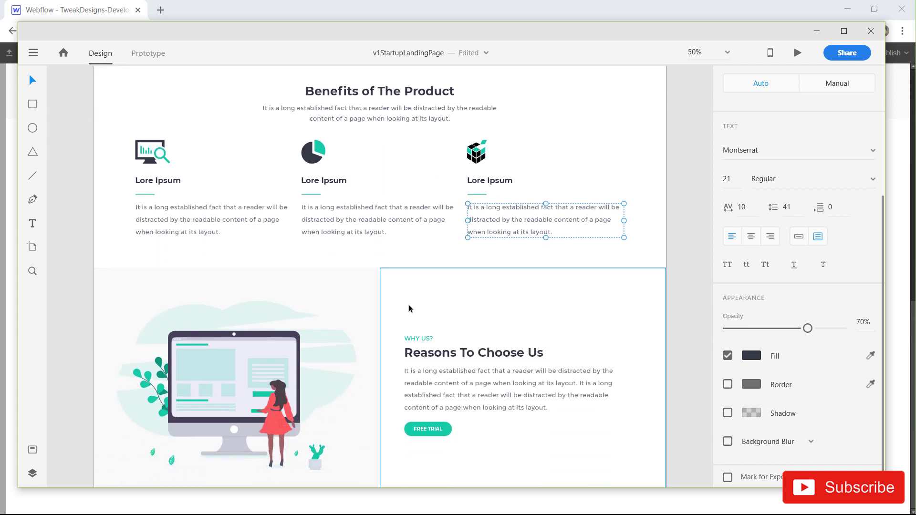
pyautogui.click(688, 284)
pyautogui.scroll(-5, 688, 284)
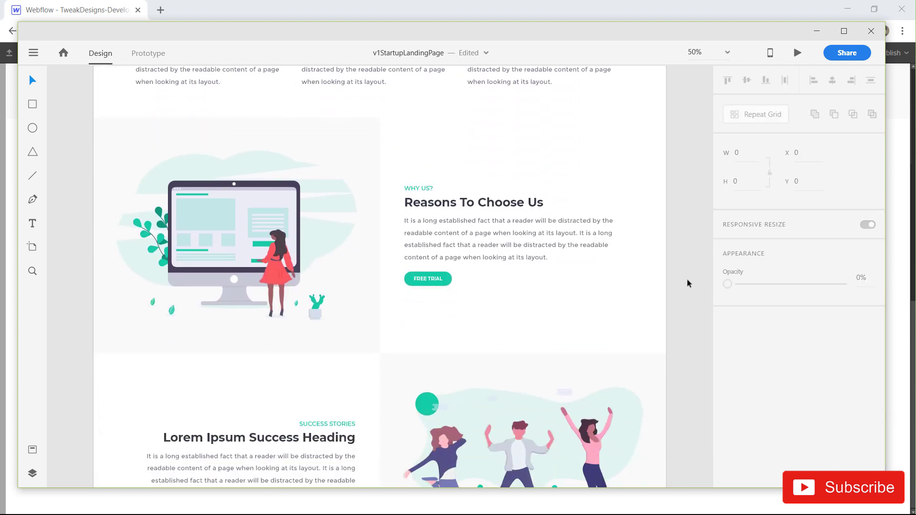
pyautogui.scroll(3, 659, 324)
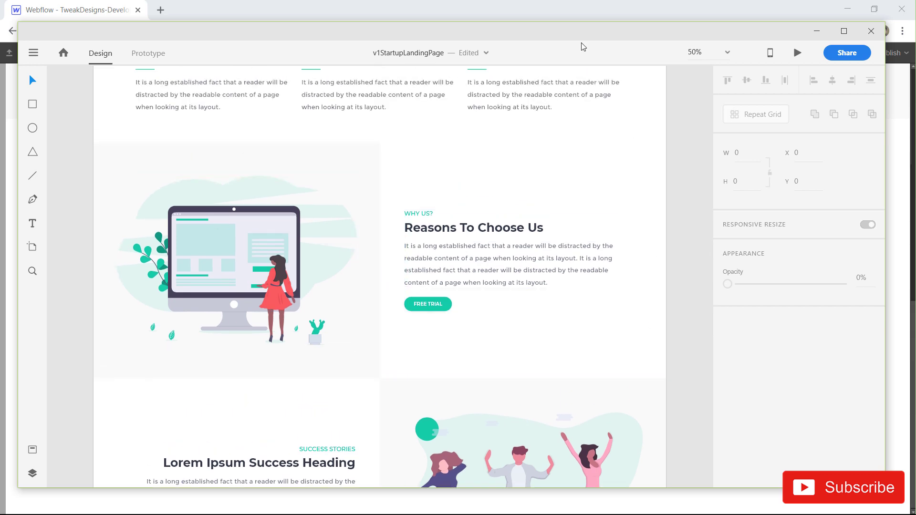
pyautogui.moveTo(553, 36); pyautogui.dragTo(571, 93)
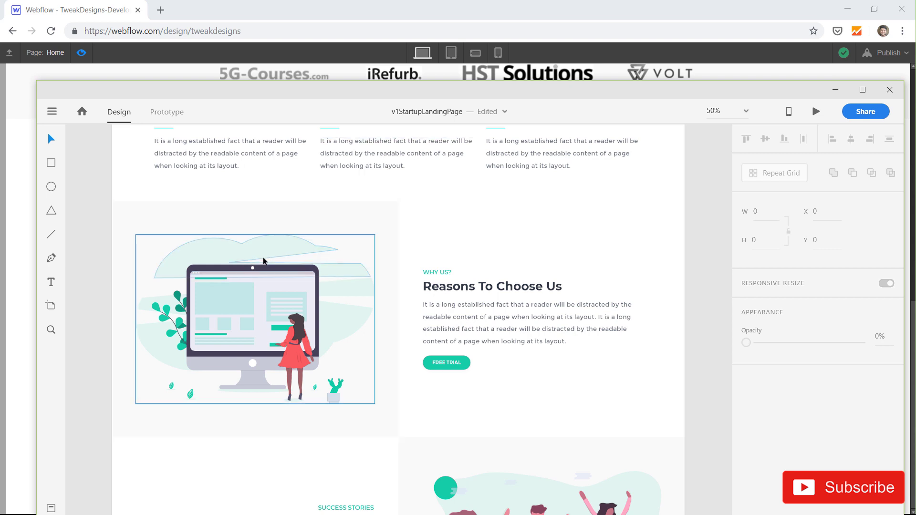
pyautogui.scroll(-3, 345, 283)
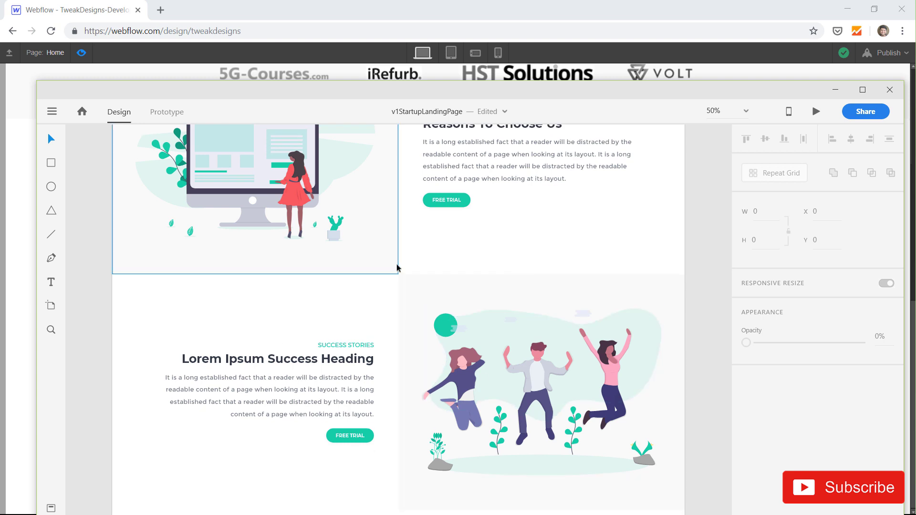
pyautogui.scroll(1, 397, 266)
pyautogui.scroll(2, 396, 264)
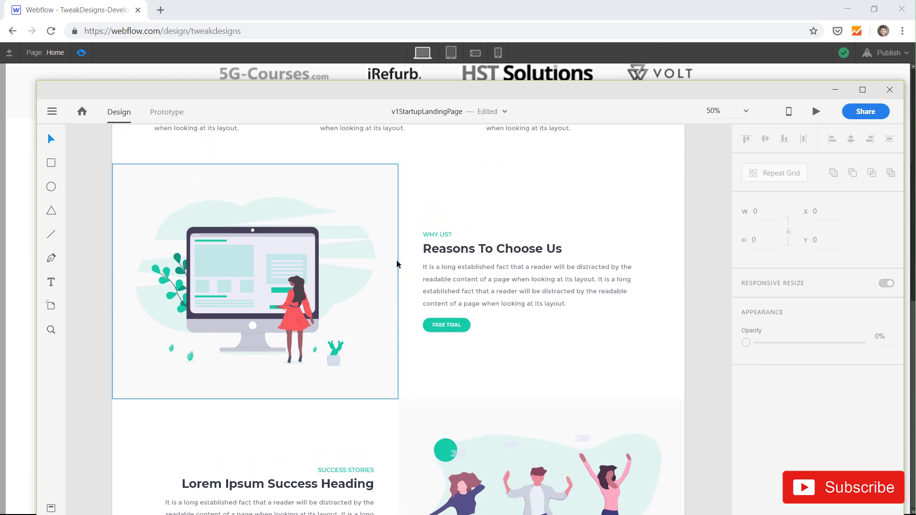
pyautogui.click(471, 4)
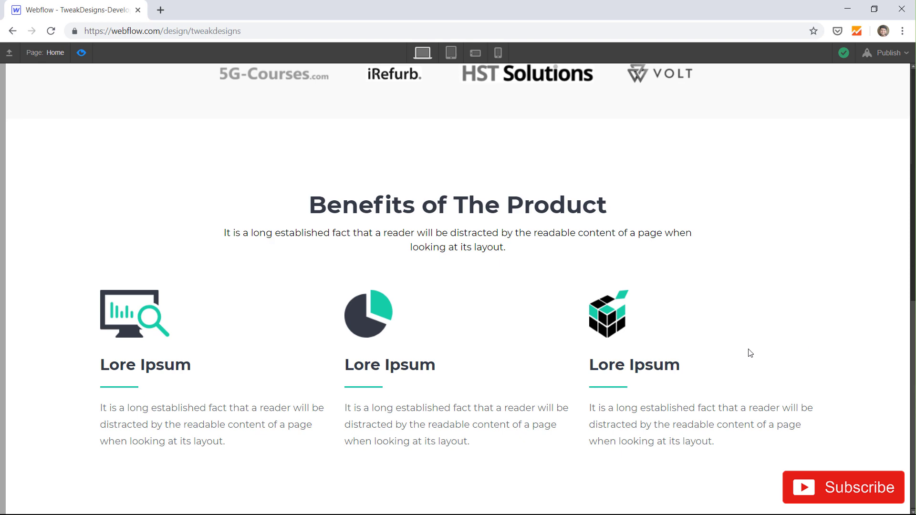
# Review the finished sections in the Webflow preview and compare them with the mockup's image-and-text sections in Adobe XD.
pyautogui.scroll(5, 748, 351)
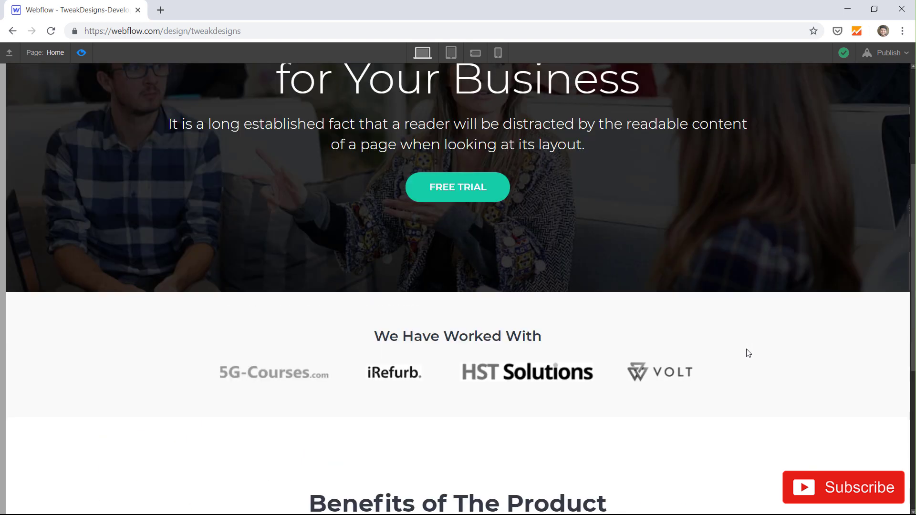
pyautogui.scroll(-5, 730, 367)
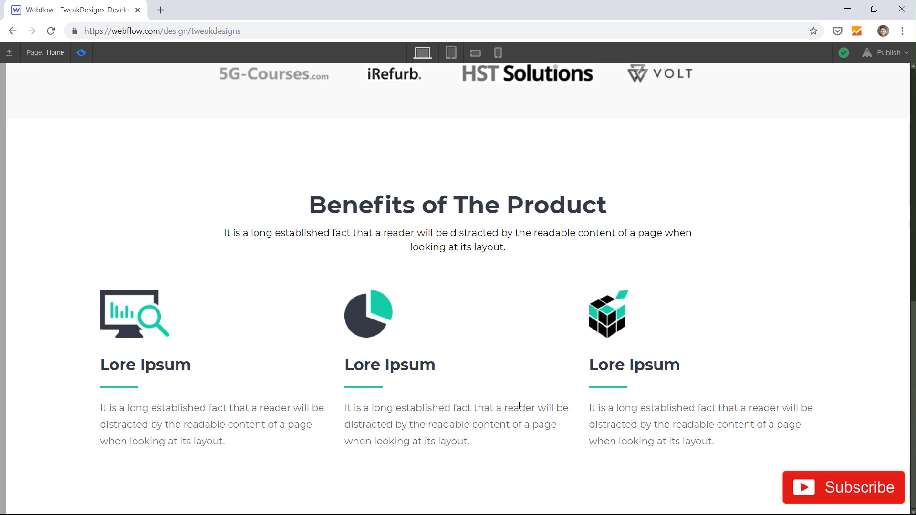
pyautogui.hotkey('alt', 'Tab')
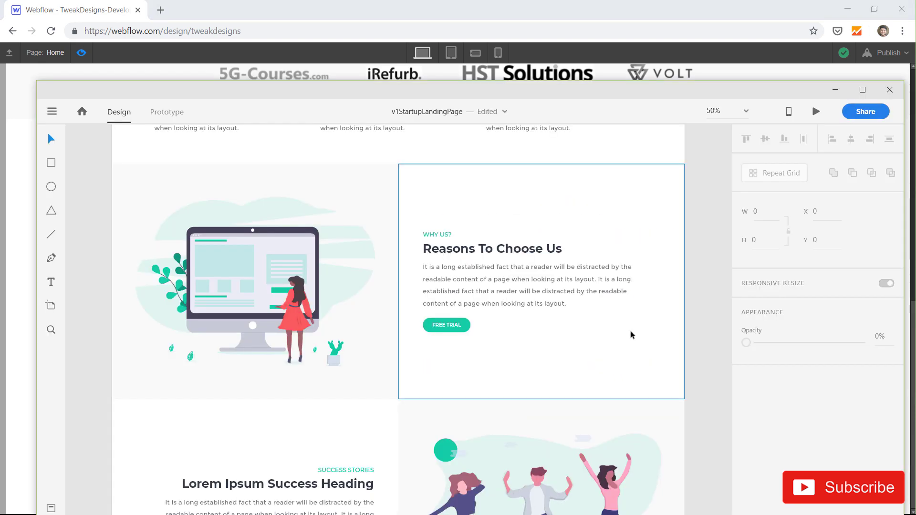
pyautogui.scroll(-1, 385, 369)
pyautogui.scroll(-5, 672, 432)
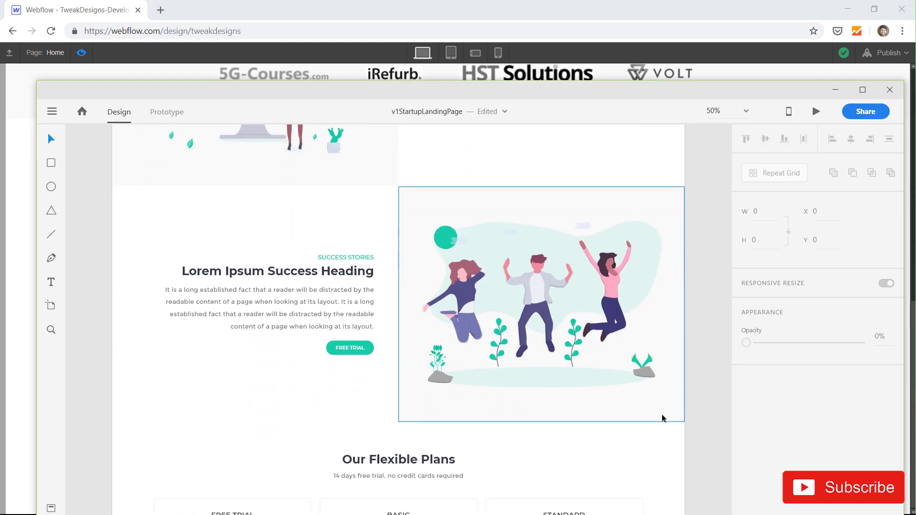
pyautogui.scroll(3, 661, 419)
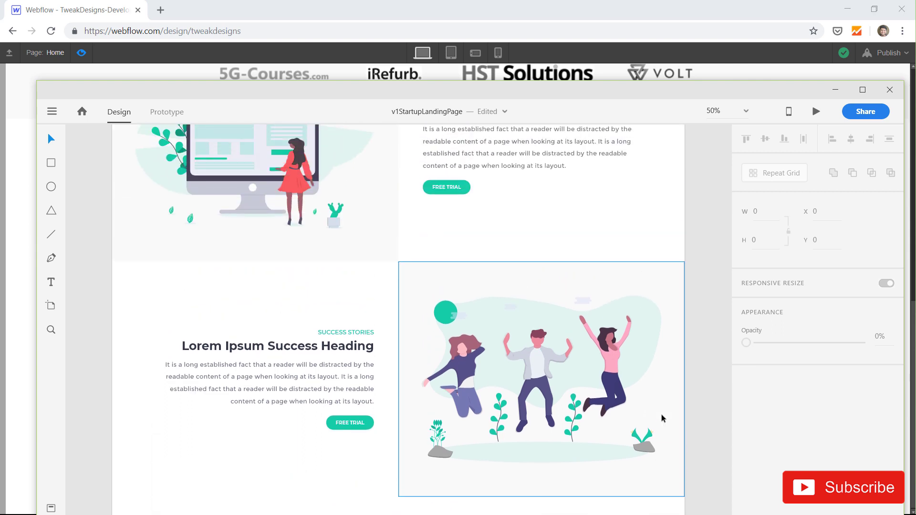